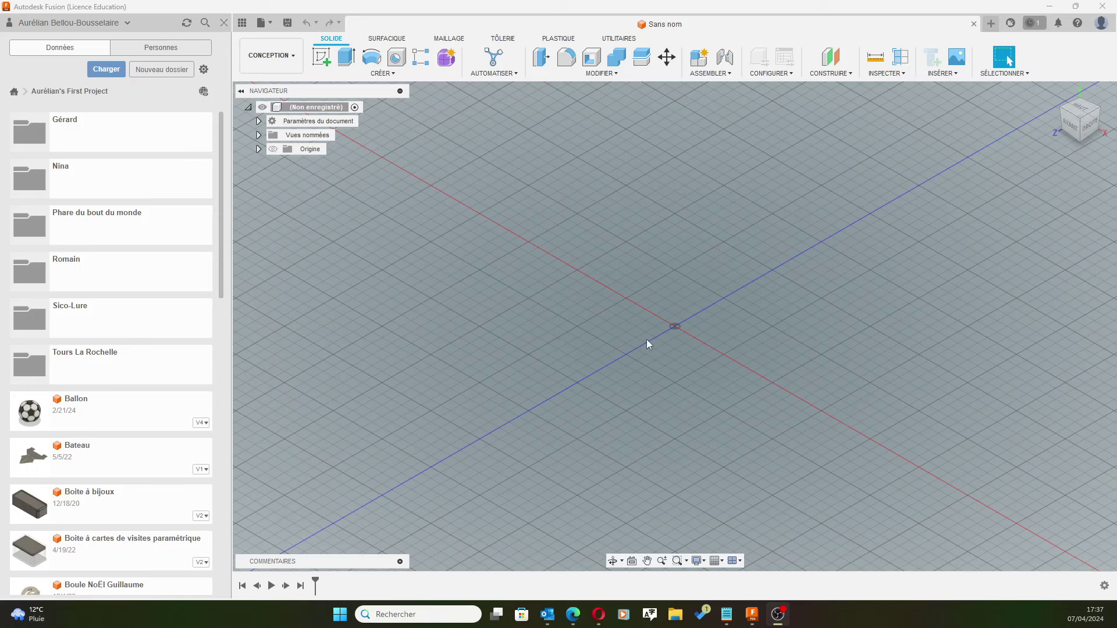
Switch the empty 'Sans nom' design to the top (HAUT) view with the ViewCube
left_click(1081, 109)
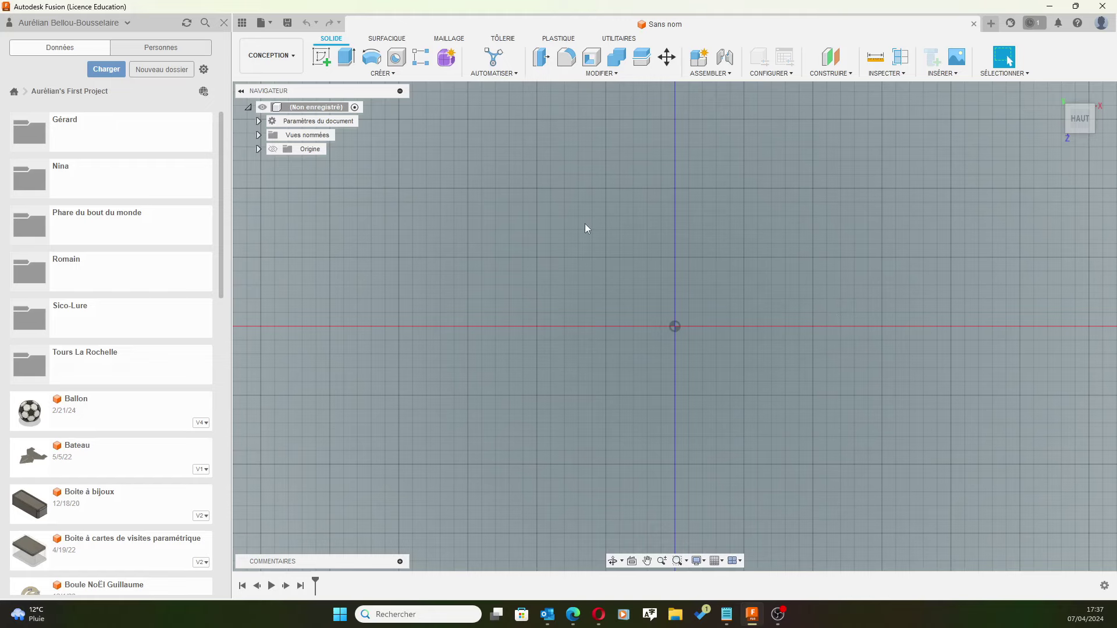
Sketch a centre rectangle on the ground plane, centred on the origin
left_click(325, 62)
left_click(740, 381)
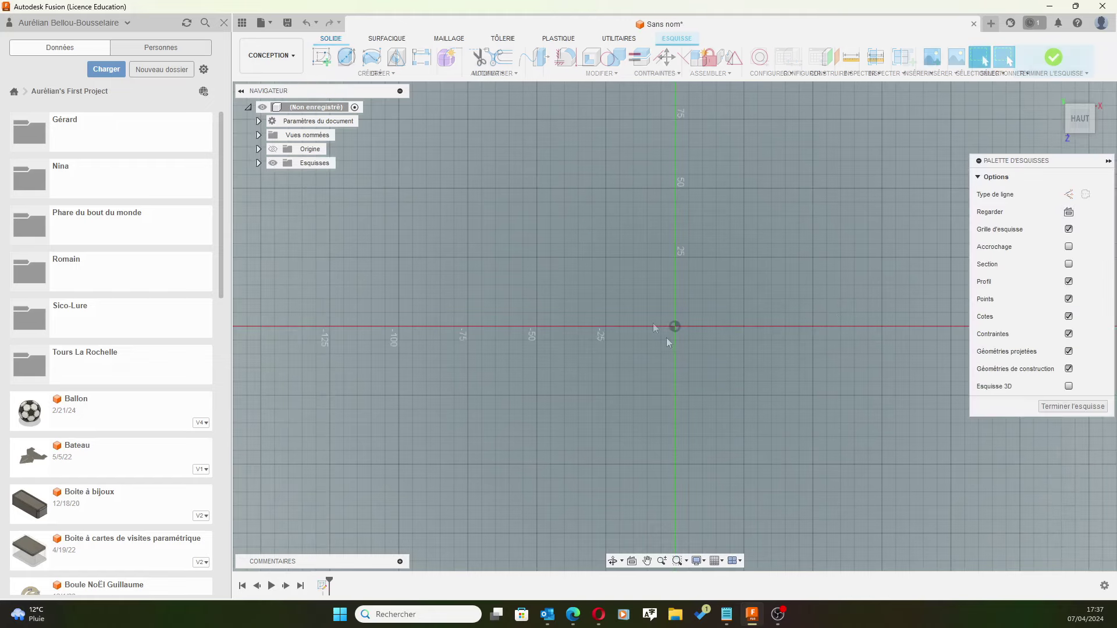
left_click(374, 74)
mouse_move(337, 98)
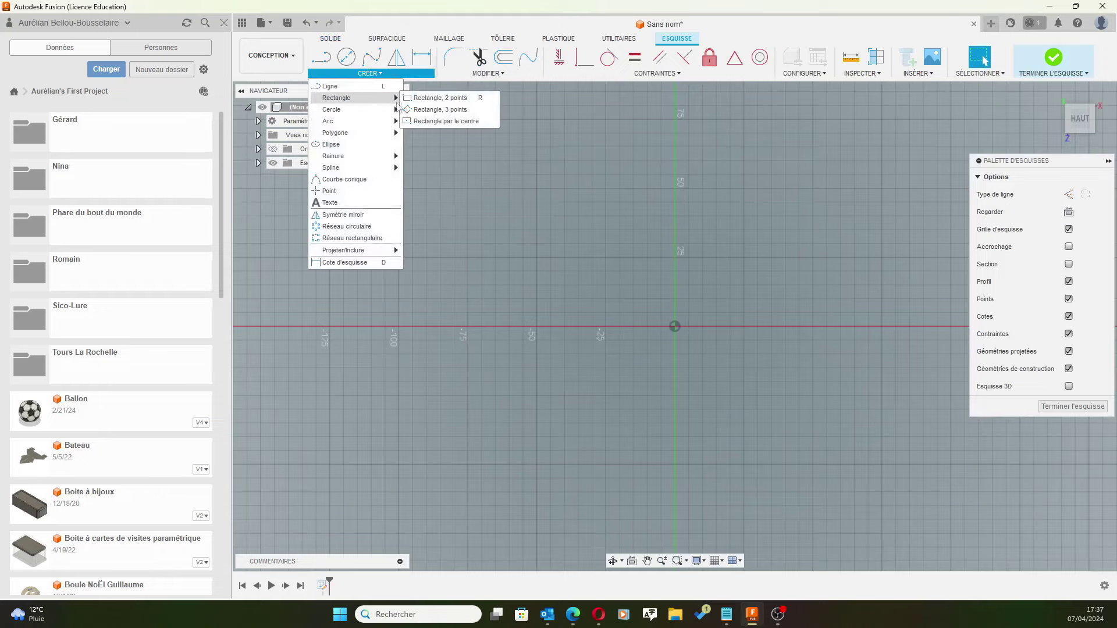
left_click(443, 121)
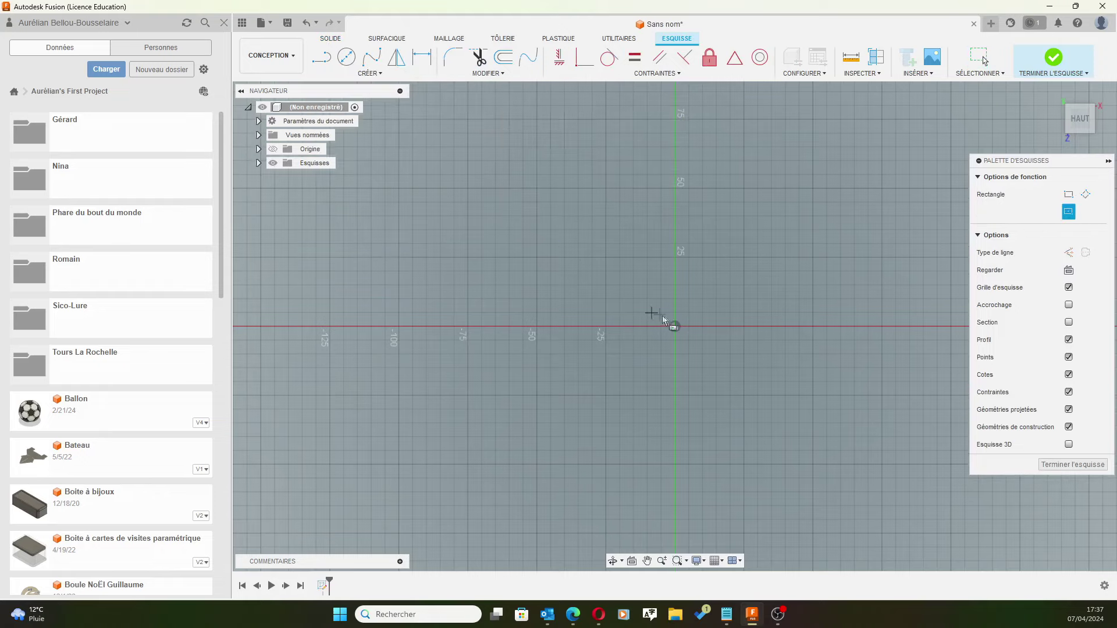
left_click(675, 326)
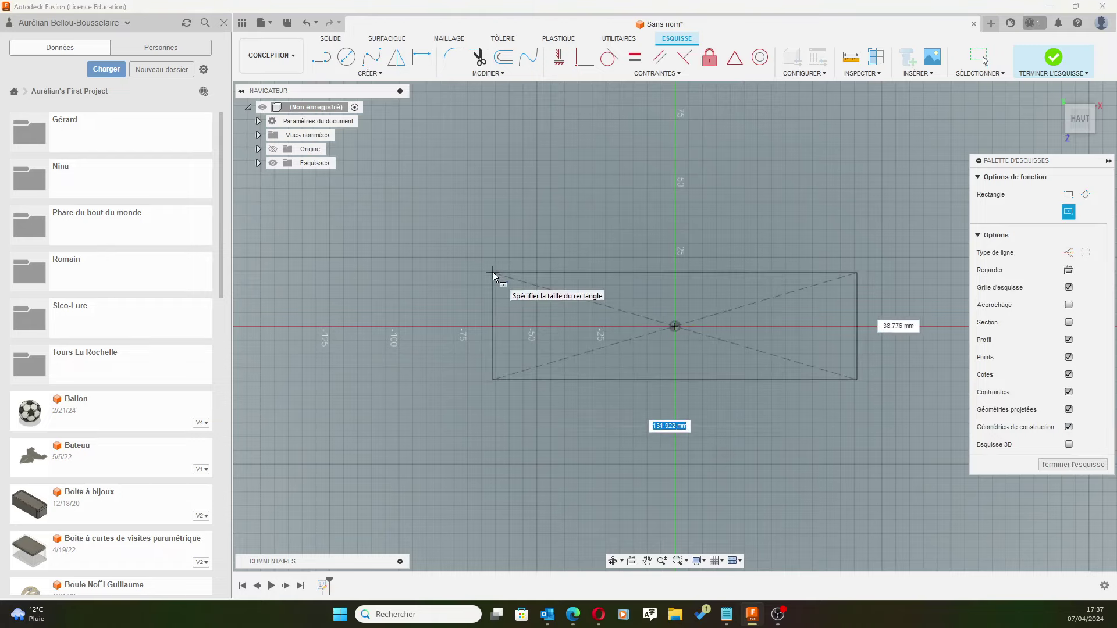
left_click(493, 273)
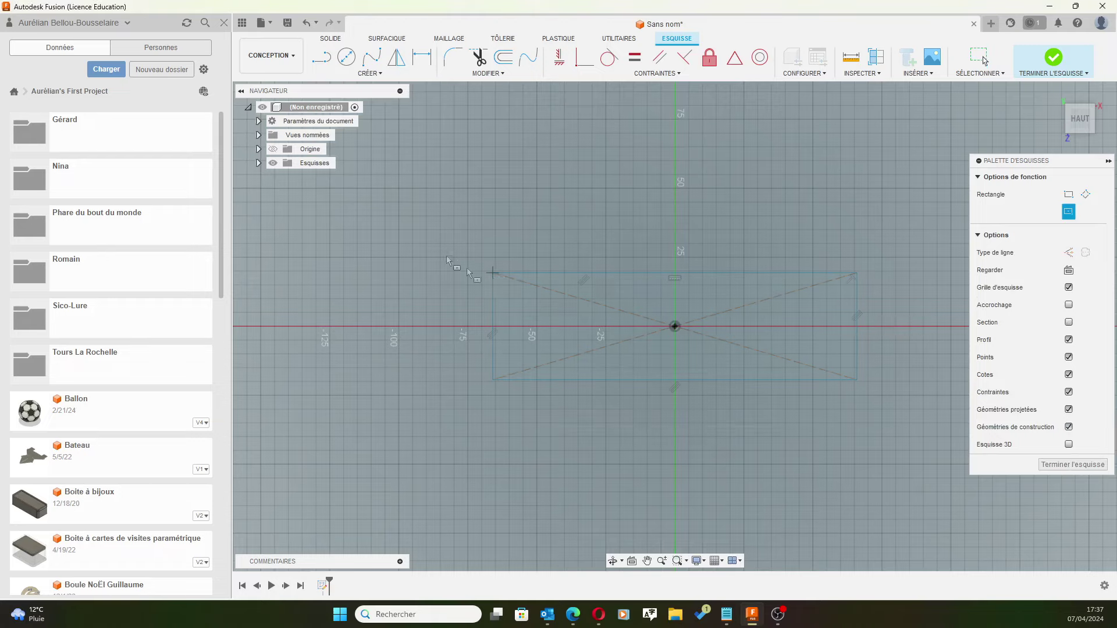
Add a width dimension between the rectangle's left and right edges, placed above it
left_click(417, 65)
left_click(493, 298)
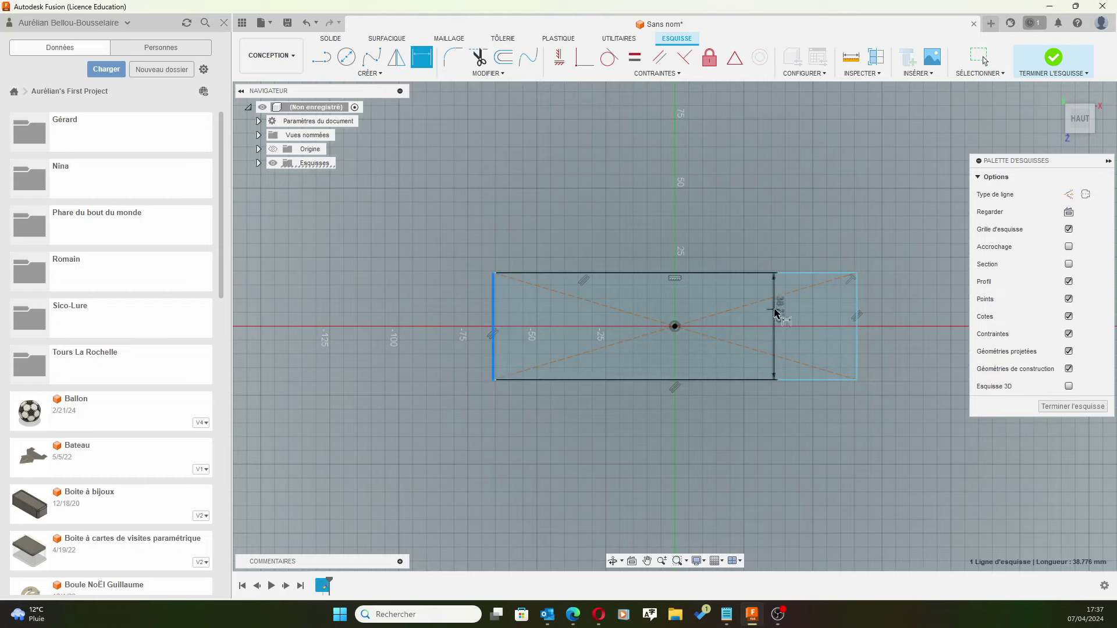
left_click(858, 306)
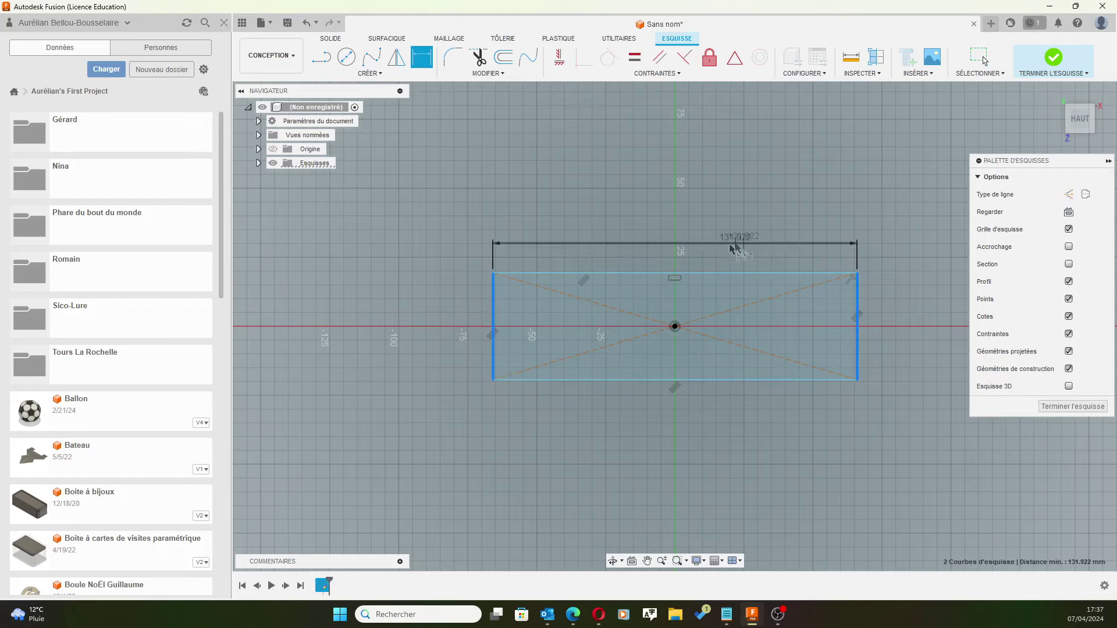
left_click(680, 245)
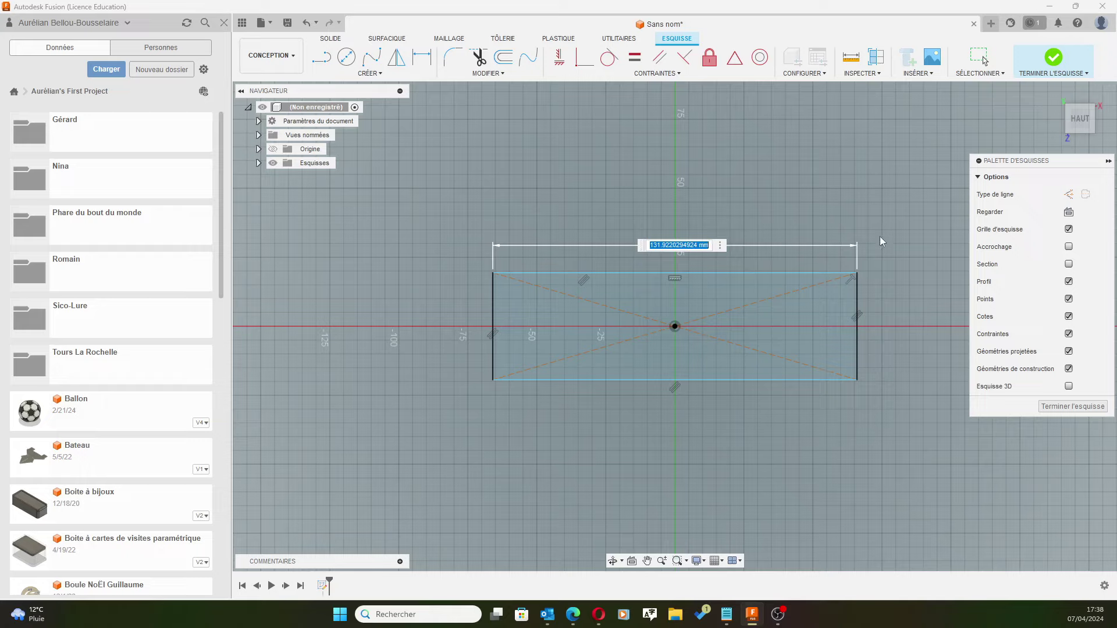
Set the rectangle width to 192 mm and add a height dimension on its left edge
type("192")
key("Return")
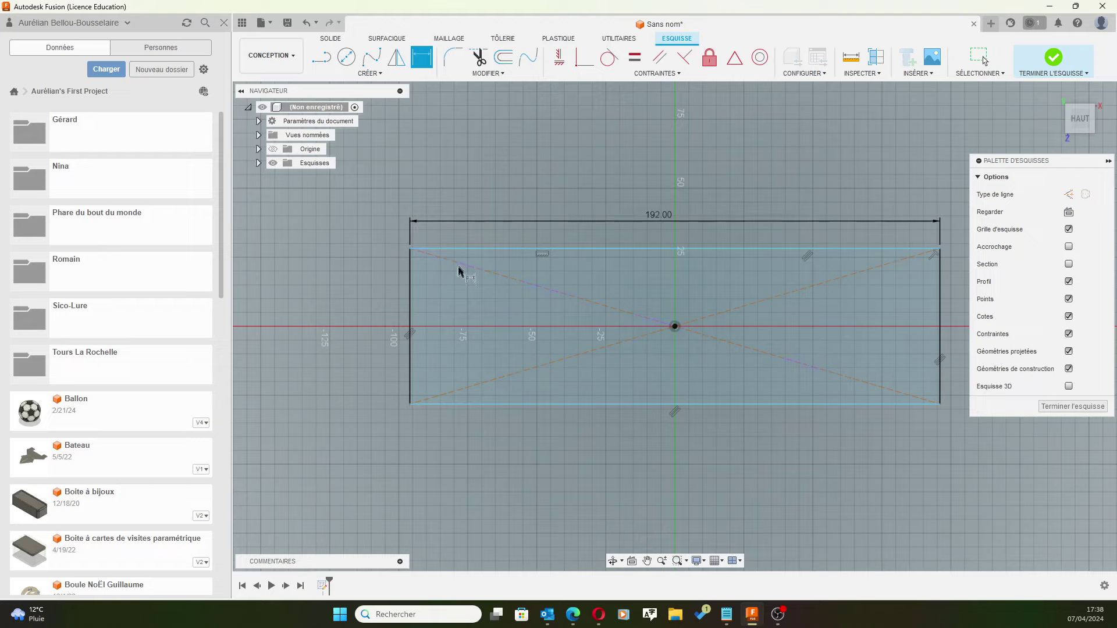
left_click(411, 300)
left_click(373, 292)
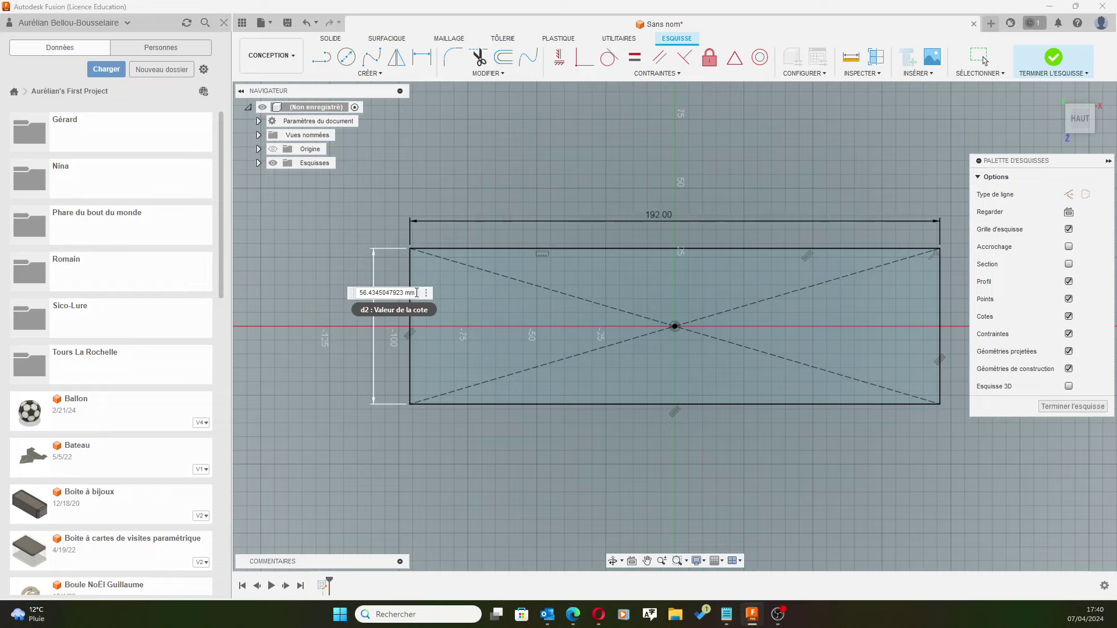
Give the rectangle a 35 mm height and change its width from 192 to 196 mm
type("35")
key("Return")
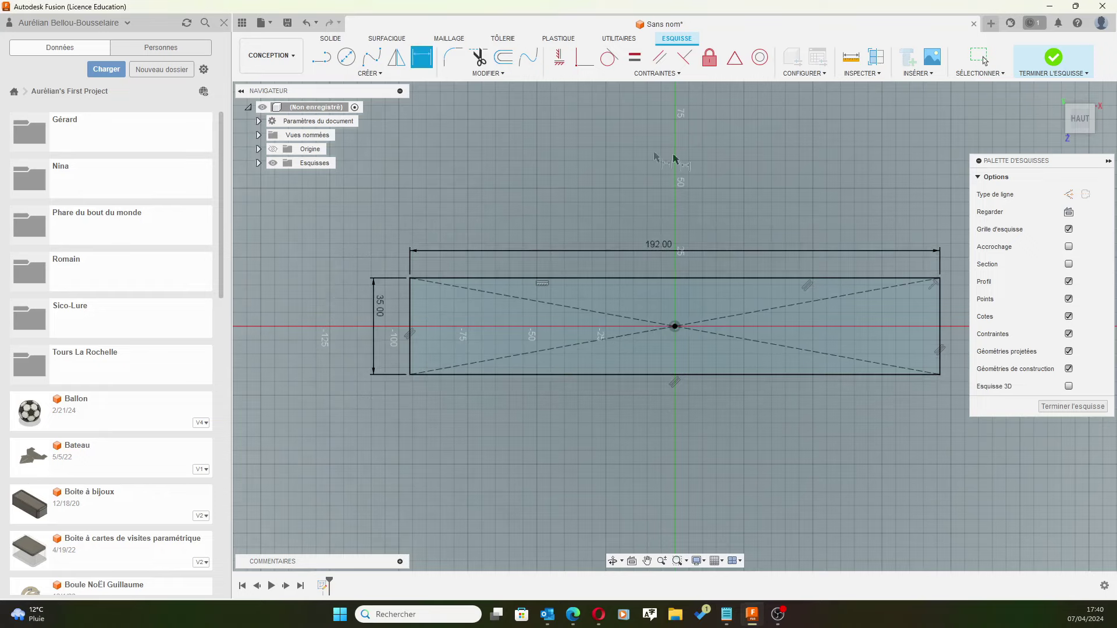
left_click(658, 249)
double_click(658, 249)
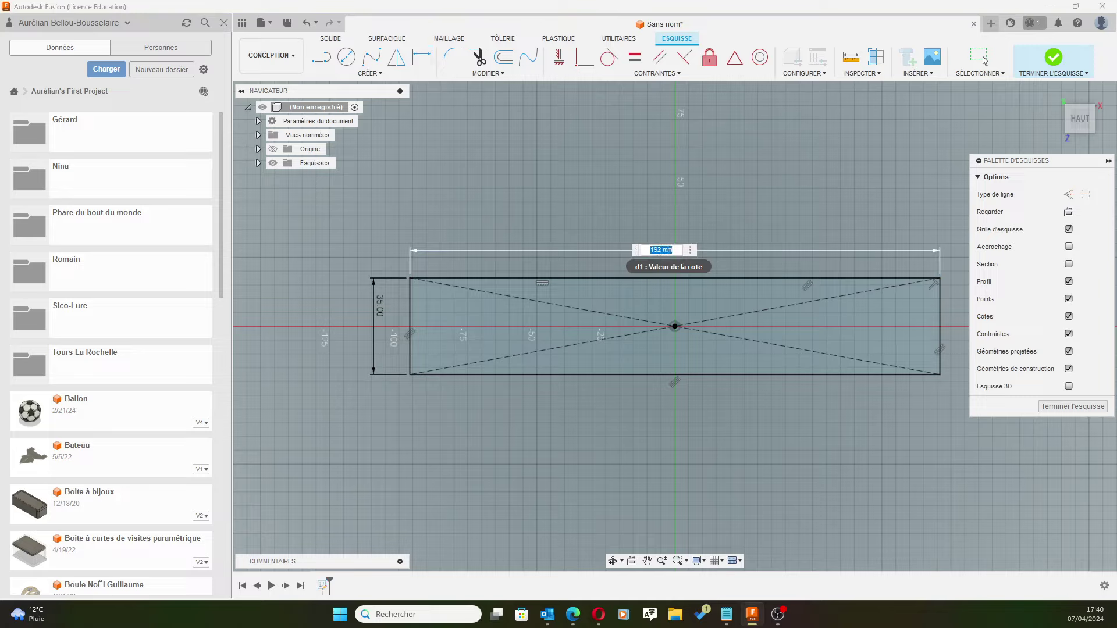
left_click(659, 249)
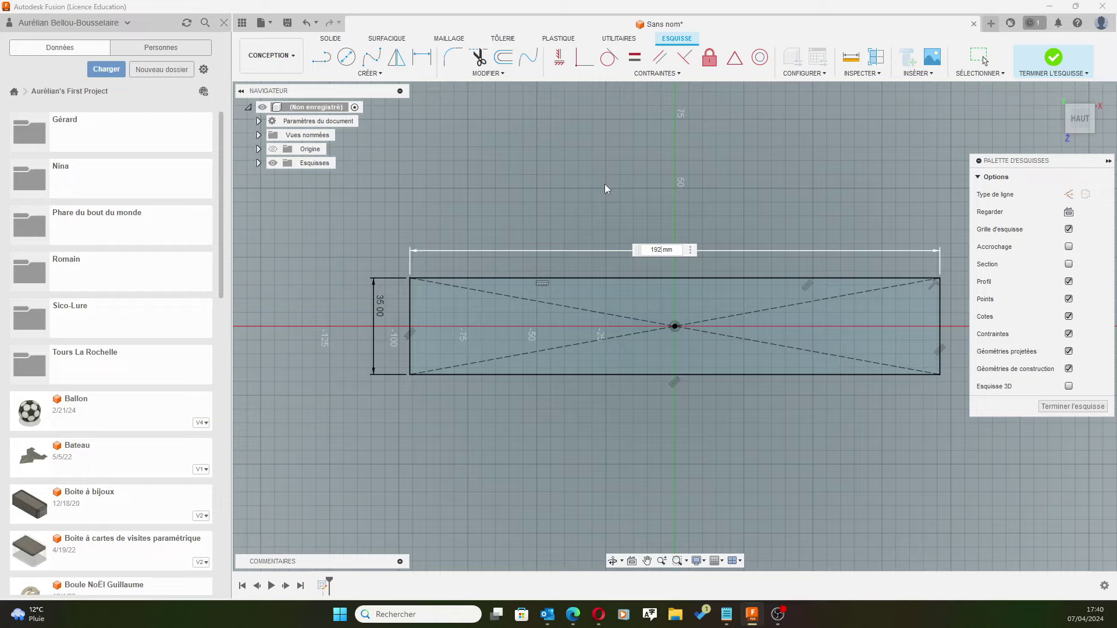
key("BackSpace")
type("6")
key("Return")
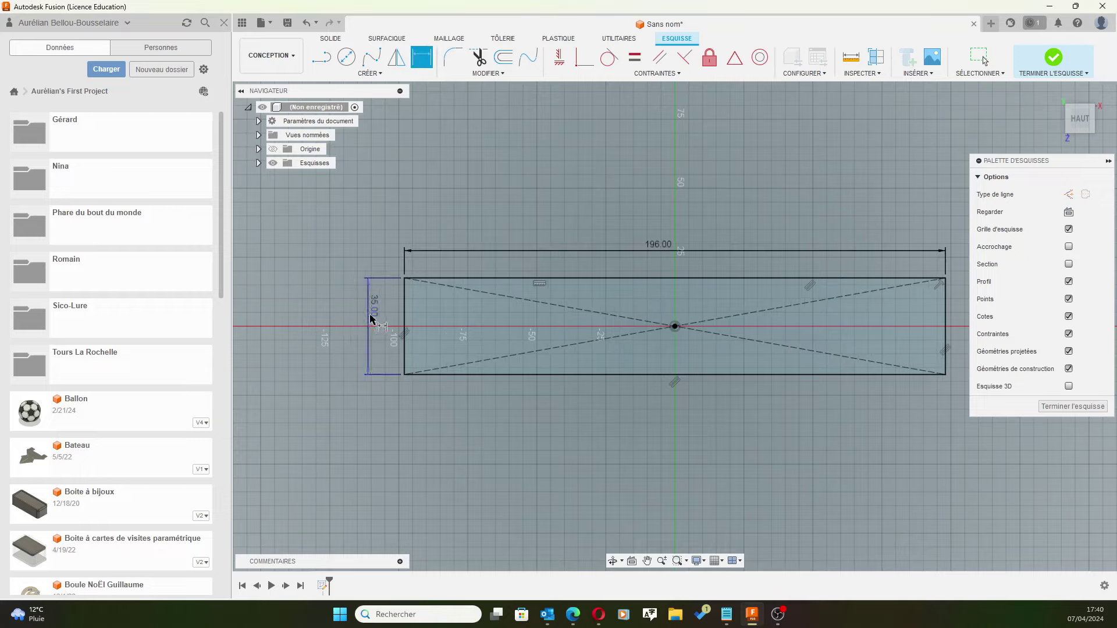
Change the rectangle's height dimension from 35 to 39 mm
double_click(370, 319)
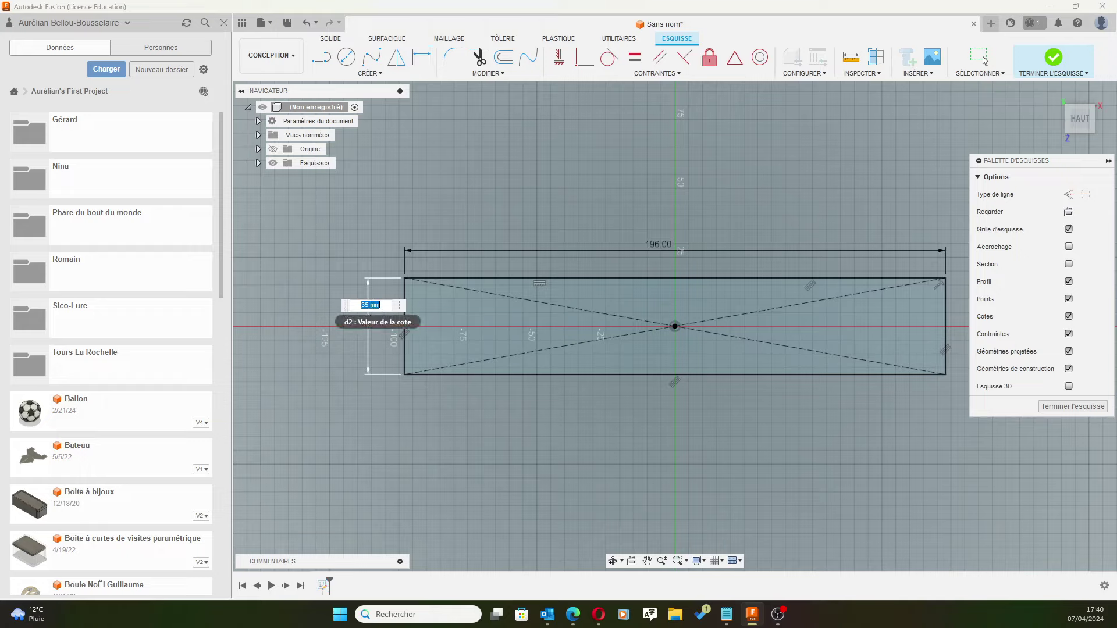
left_click(369, 304)
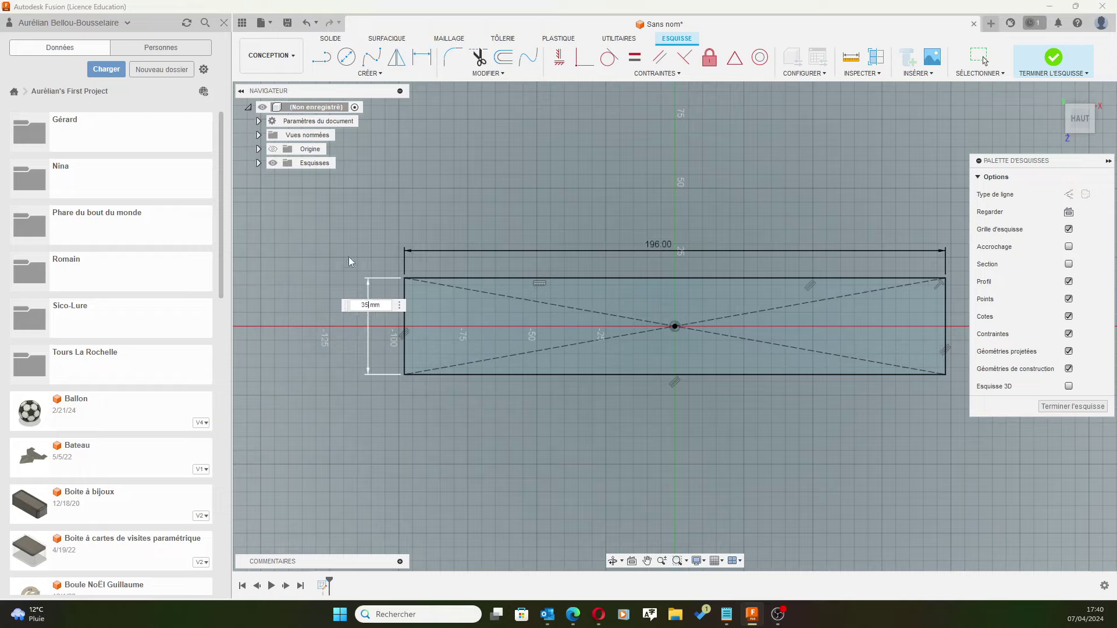
key("BackSpace")
type("39")
key("Return")
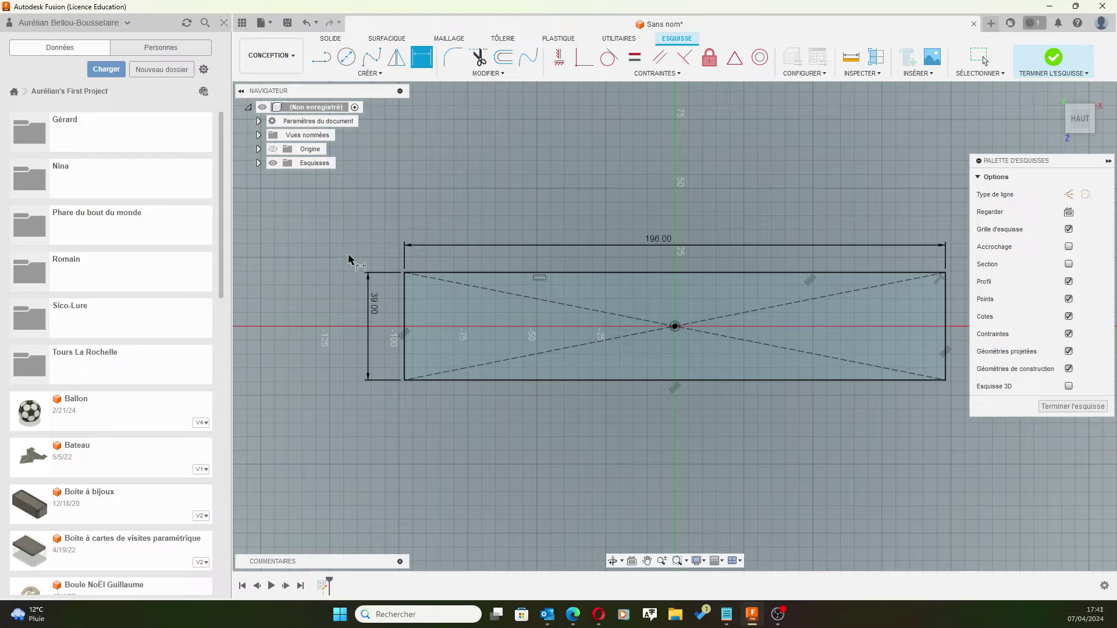
mouse_move(1080, 119)
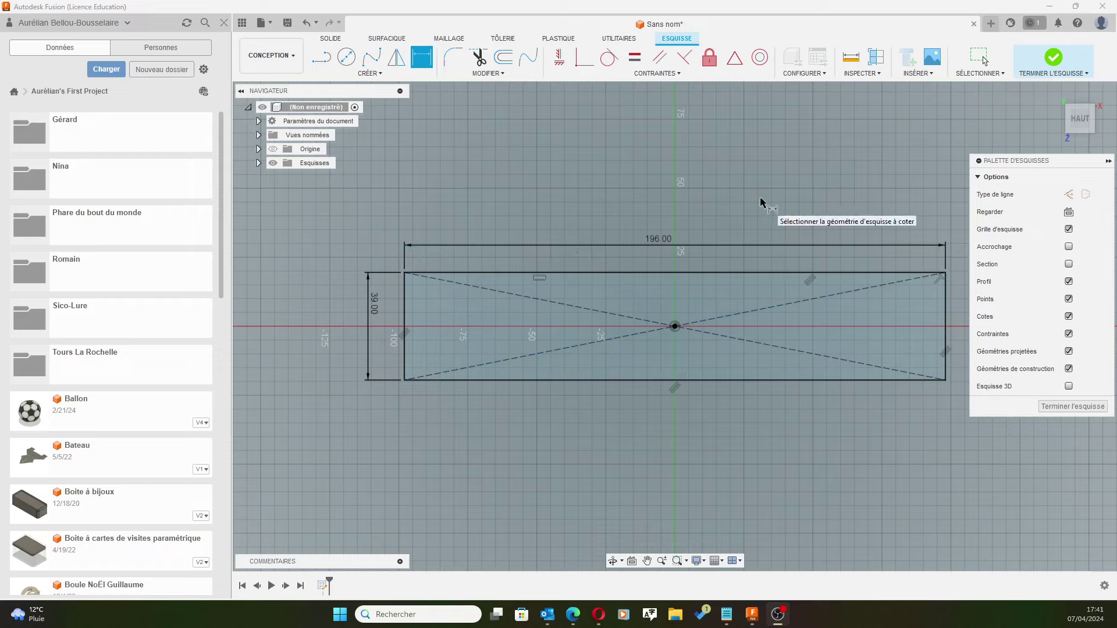
Finish the sketch and extrude the 196 × 39 mm rectangle 3 mm into a plate
left_click(1059, 58)
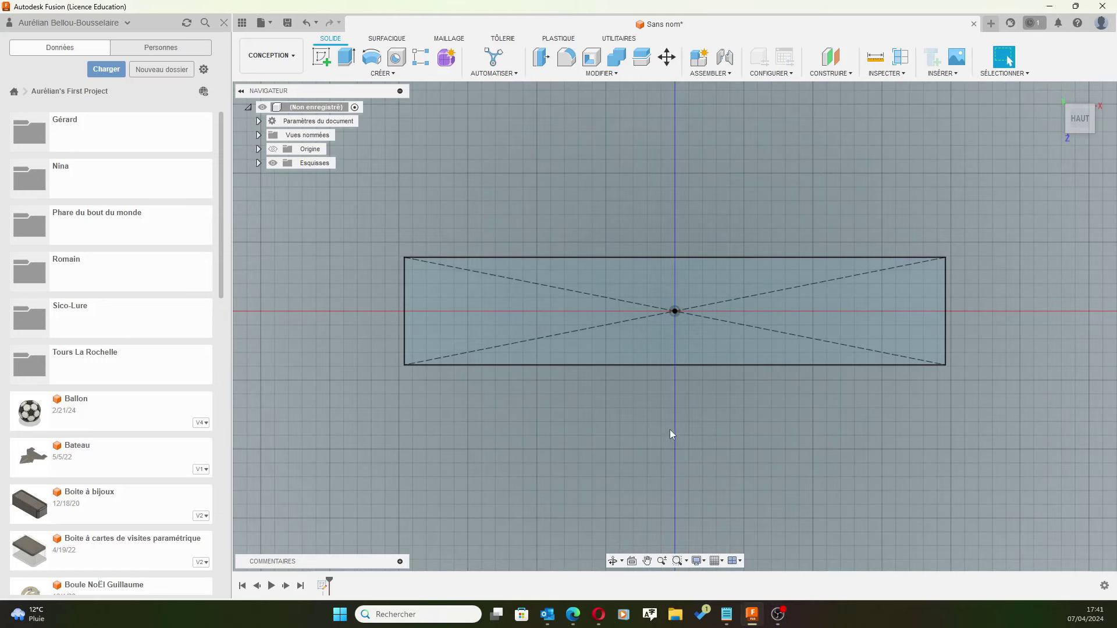
left_click(346, 58)
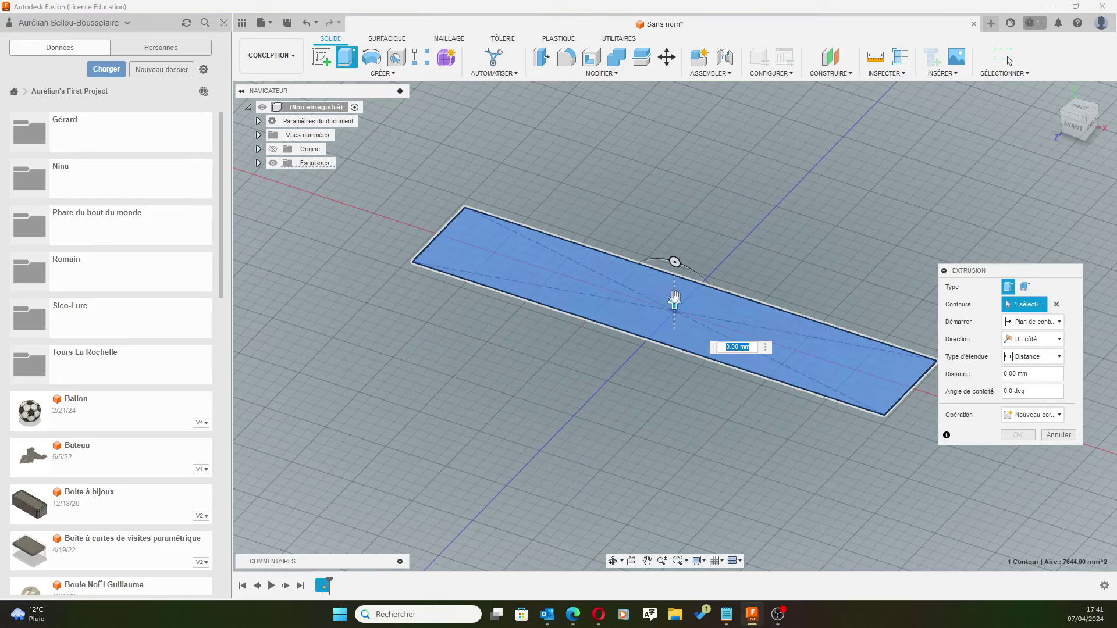
left_click(1038, 375)
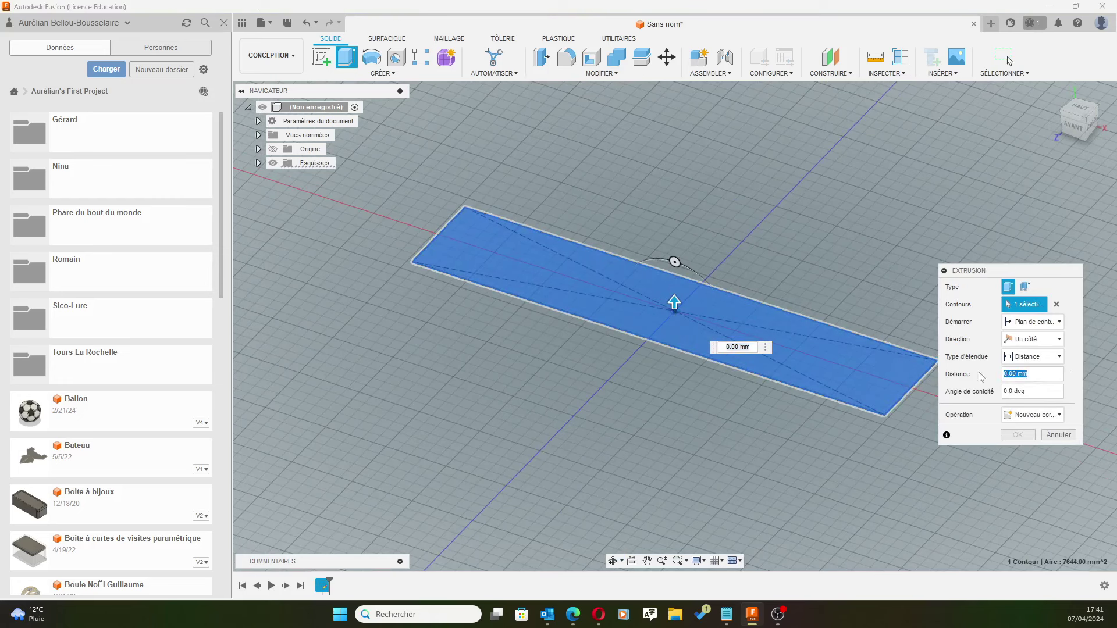
type("3")
key("Return")
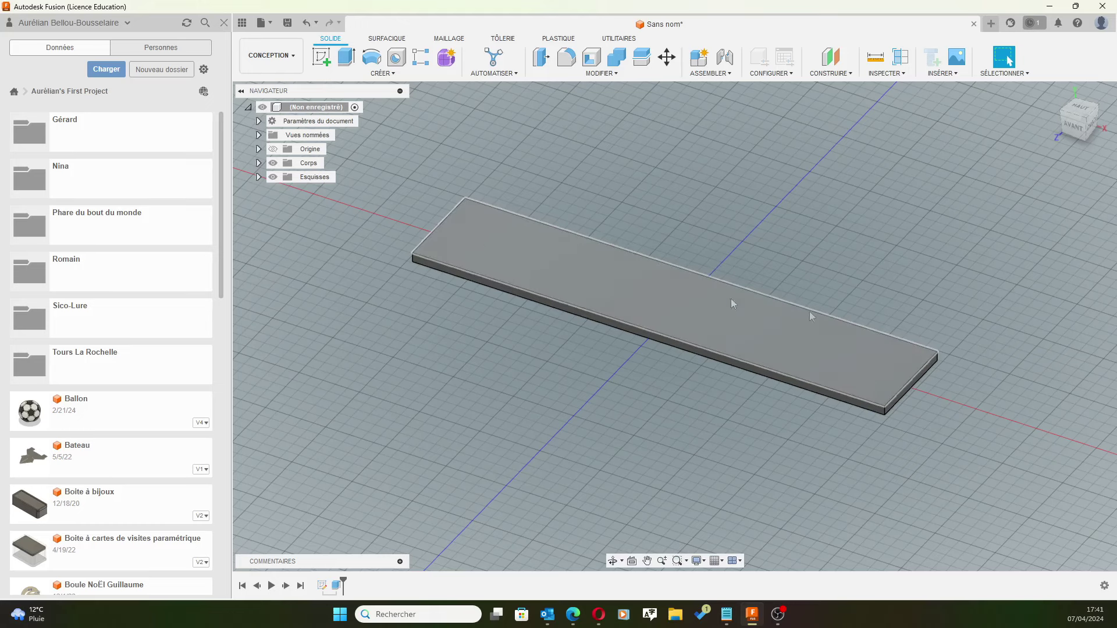
Sketch a two-point rectangle along the bottom edge of the plate's top face
left_click(584, 285)
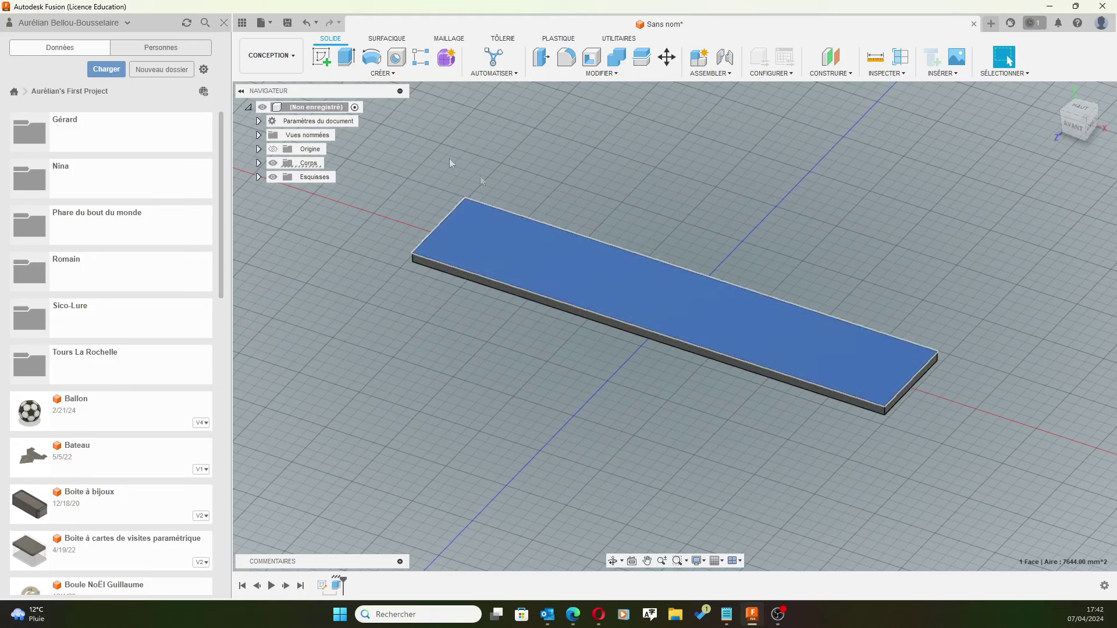
left_click(322, 58)
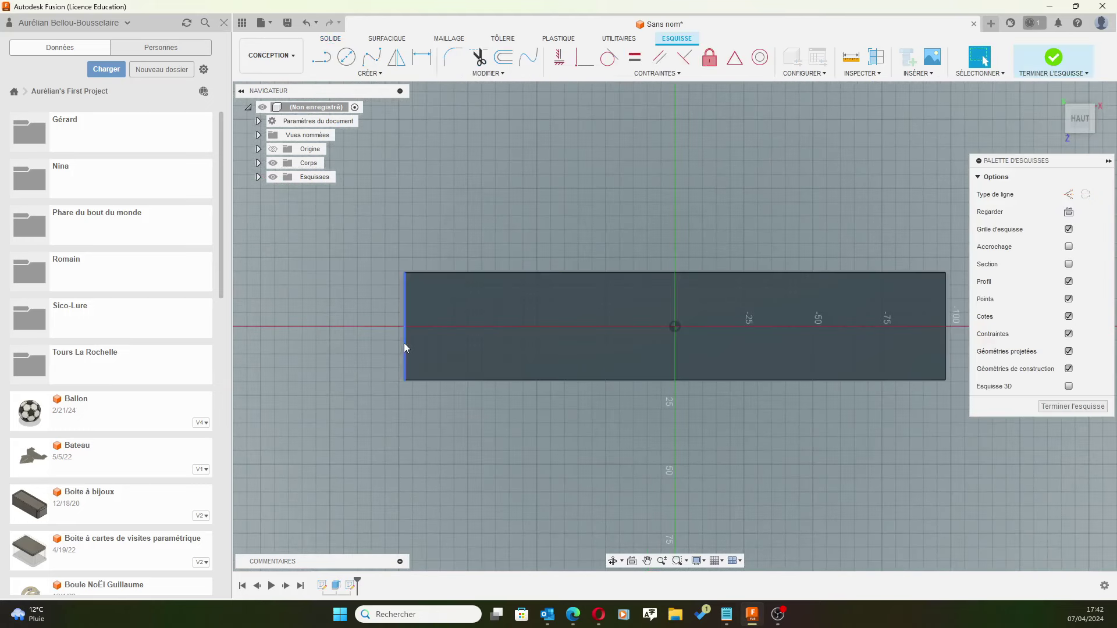
left_click(407, 74)
left_click(425, 99)
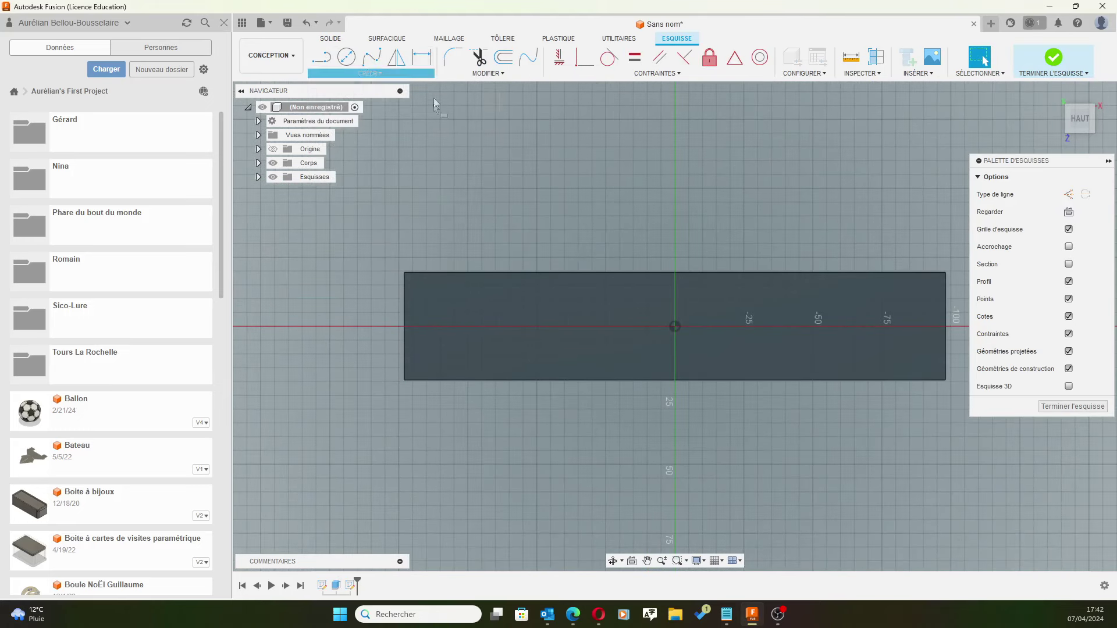
scroll(409, 291, "down", 2)
scroll(419, 361, "up", 5)
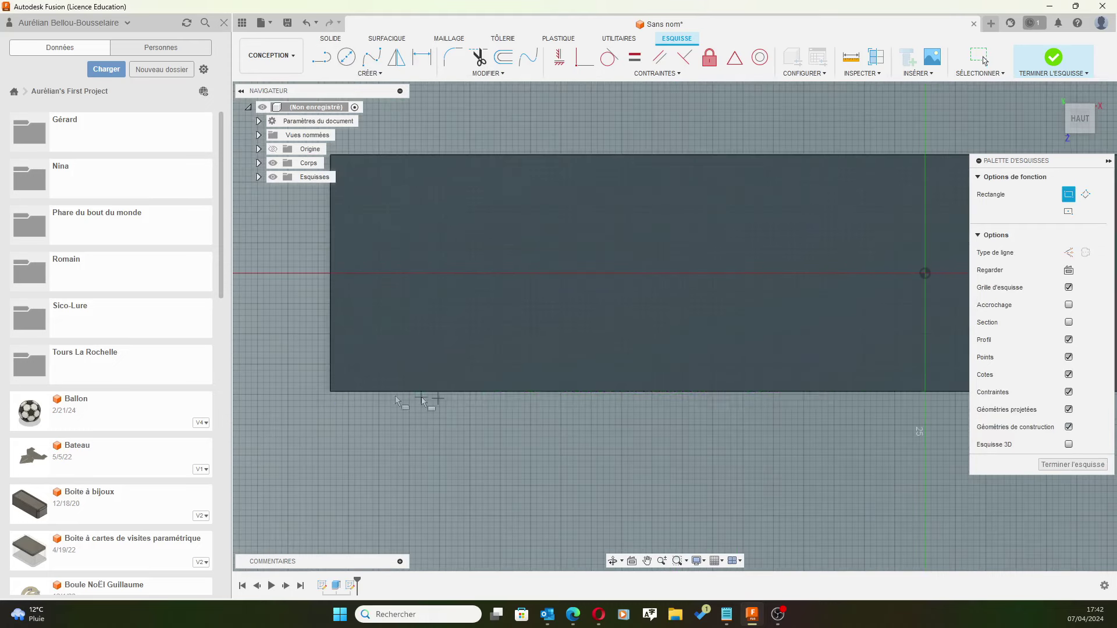
scroll(496, 404, "down", 2)
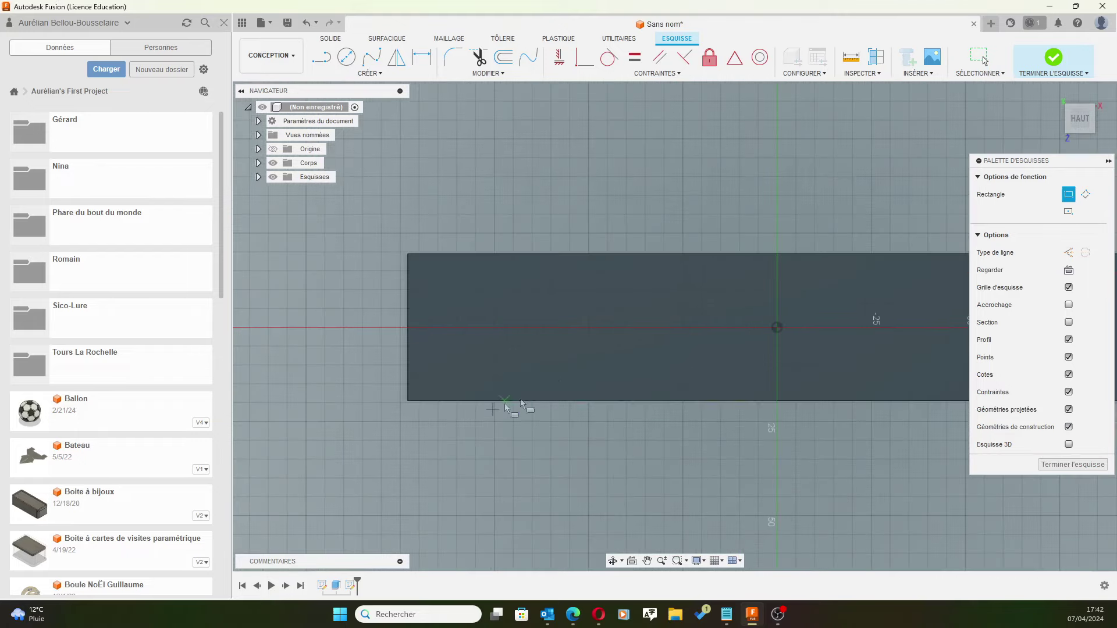
mouse_move(787, 282)
middle_mouse_down()
mouse_move(472, 161)
mouse_move(804, 189)
middle_mouse_up()
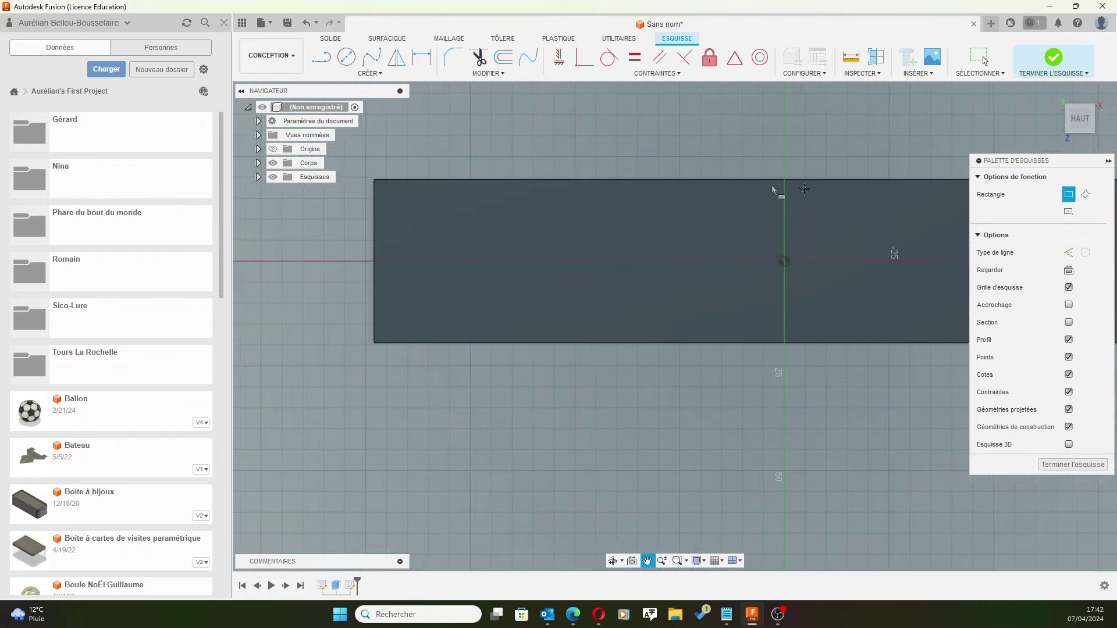
left_click(373, 345)
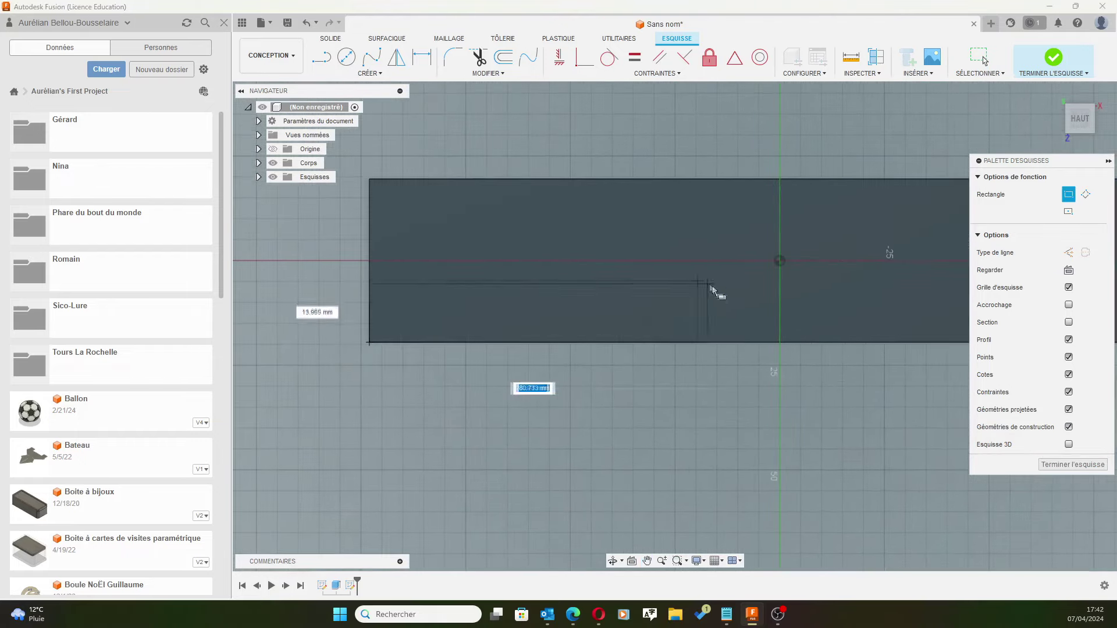
middle_click_drag(716, 291, 290, 299)
left_click(767, 326)
middle_click_drag(461, 387, 632, 386)
scroll(632, 385, "down", 2)
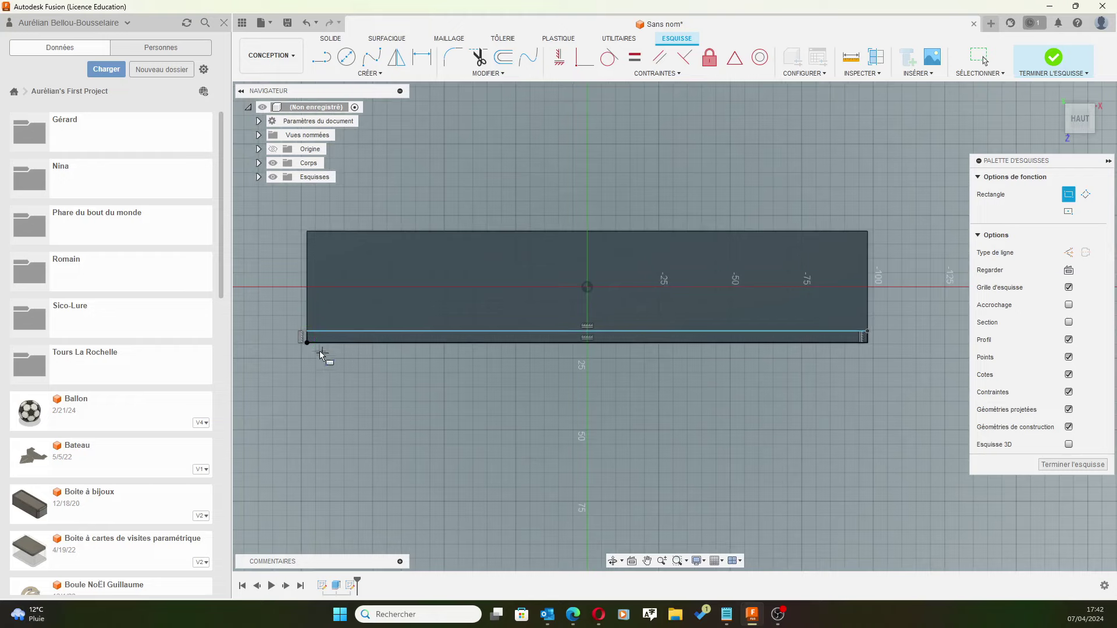
Dimension the strip between its two long edges to 5 mm and finish the sketch
left_click(420, 57)
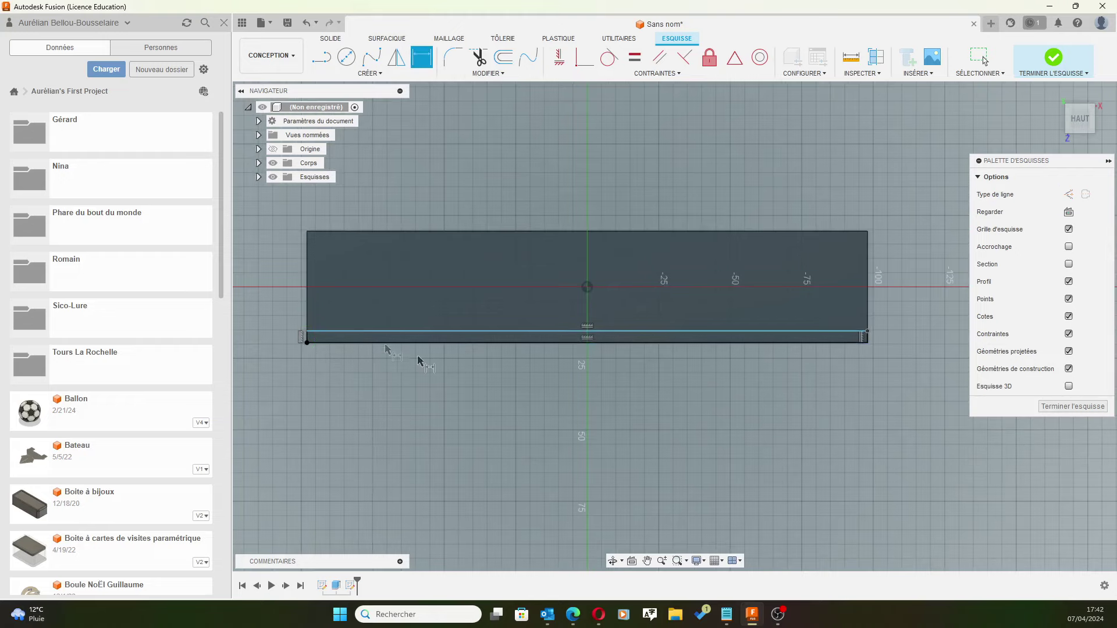
scroll(374, 347, "up", 1)
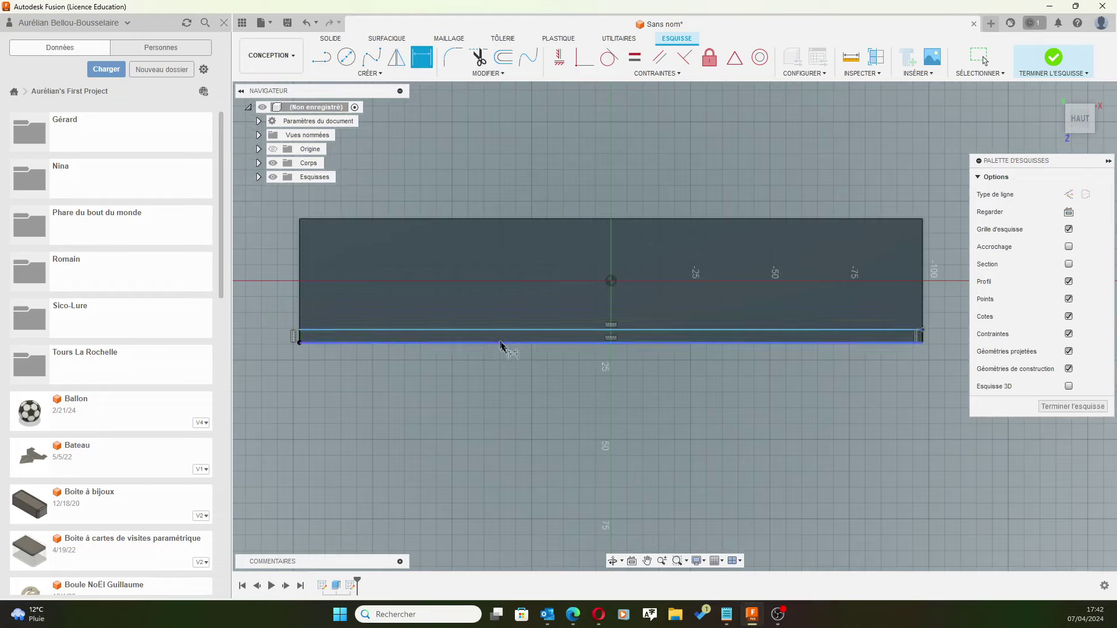
left_click(503, 343)
left_click(499, 332)
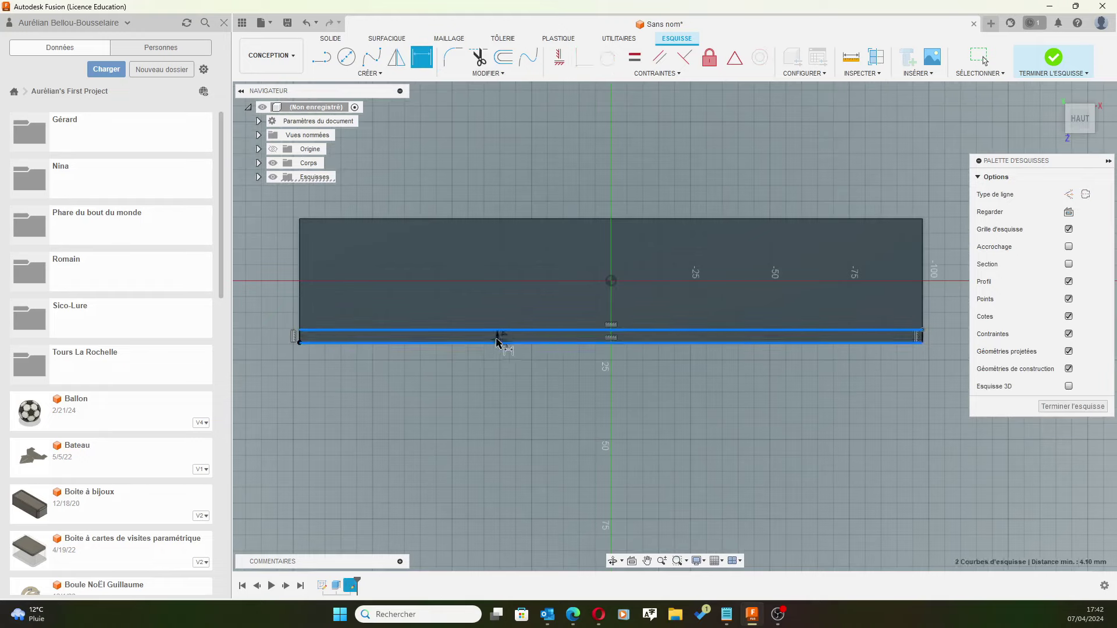
left_click(934, 344)
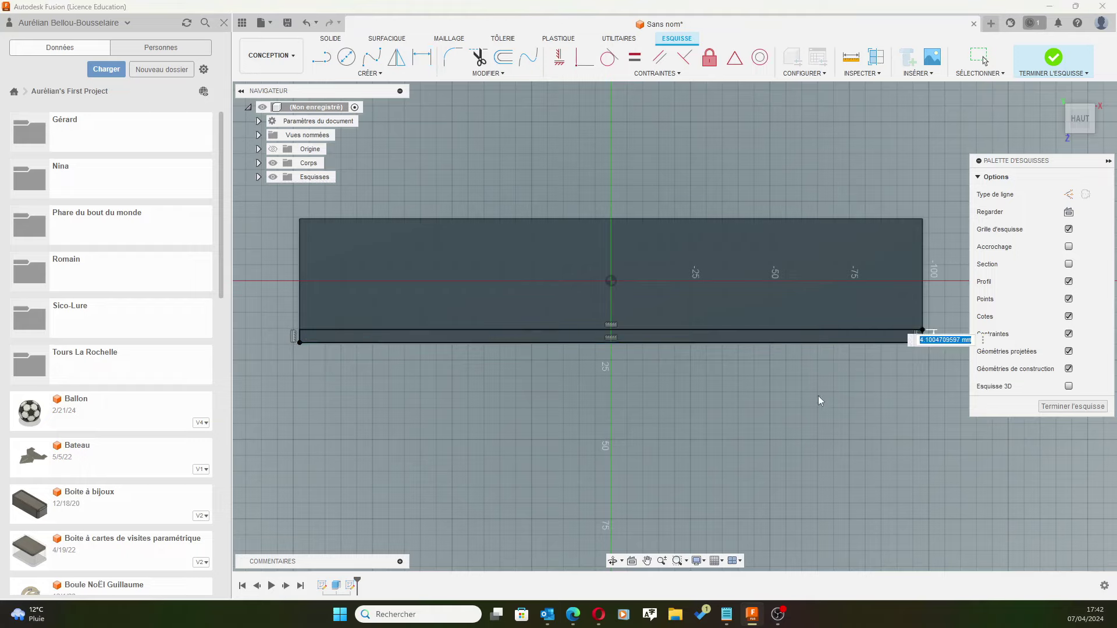
type("5")
key("Return")
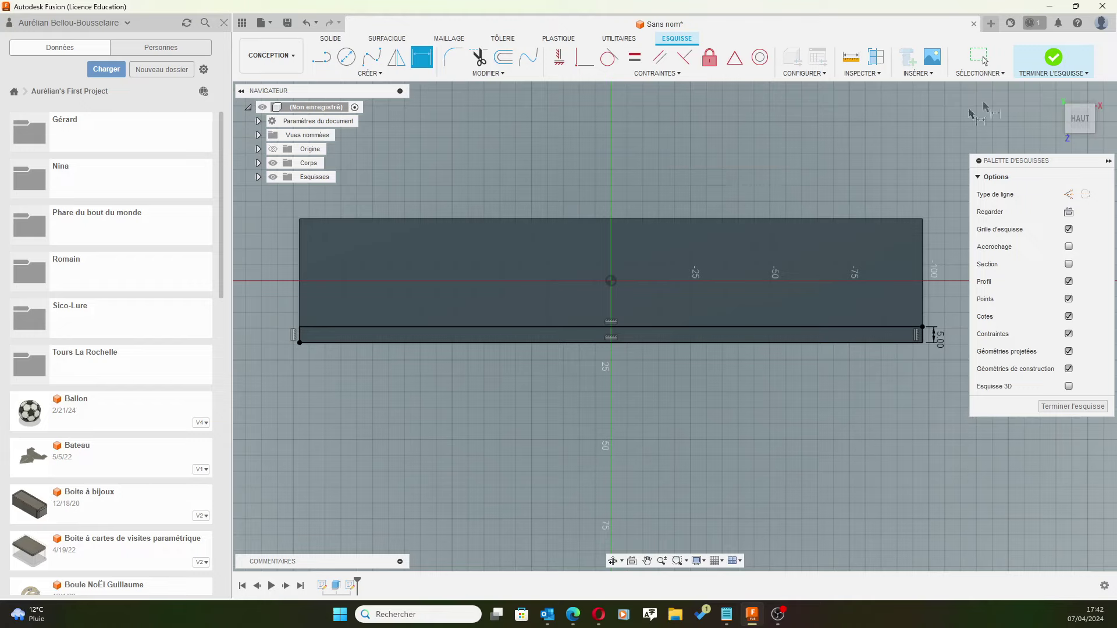
left_click(1055, 57)
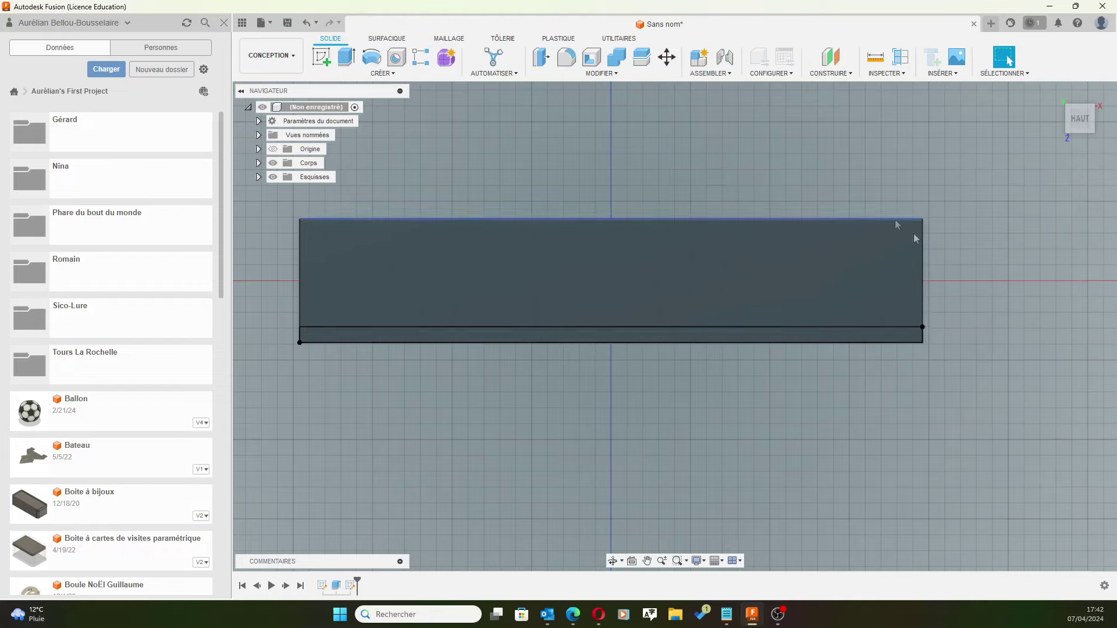
Extrude the 5 mm front strip 70 mm upward as a wall joined to the plate
middle_click_drag(1042, 379, 937, 341, "shift")
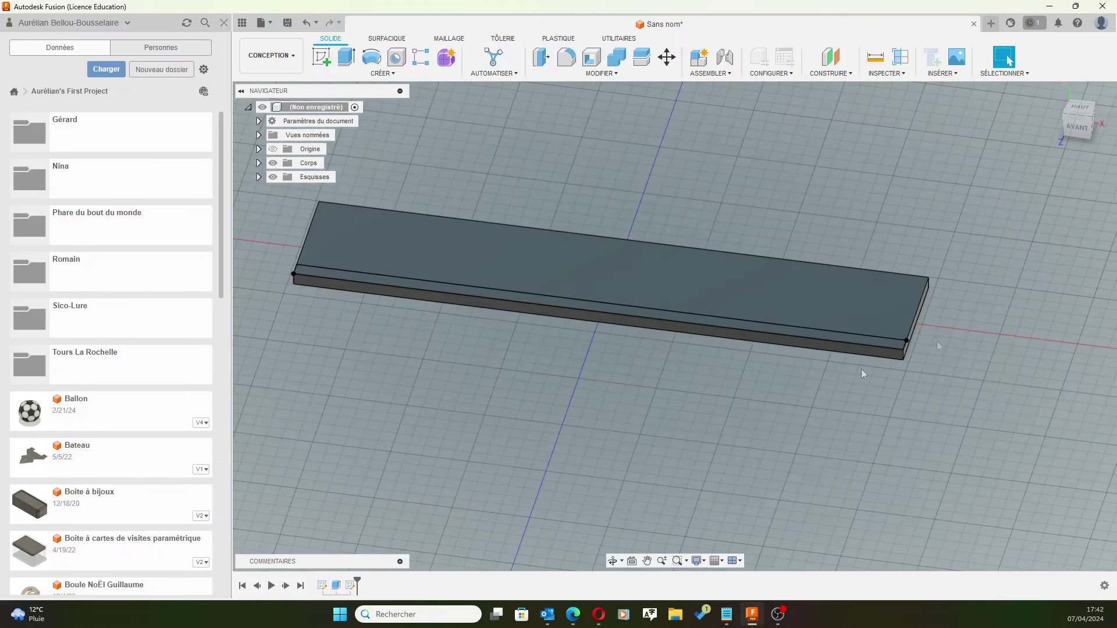
left_click(809, 334)
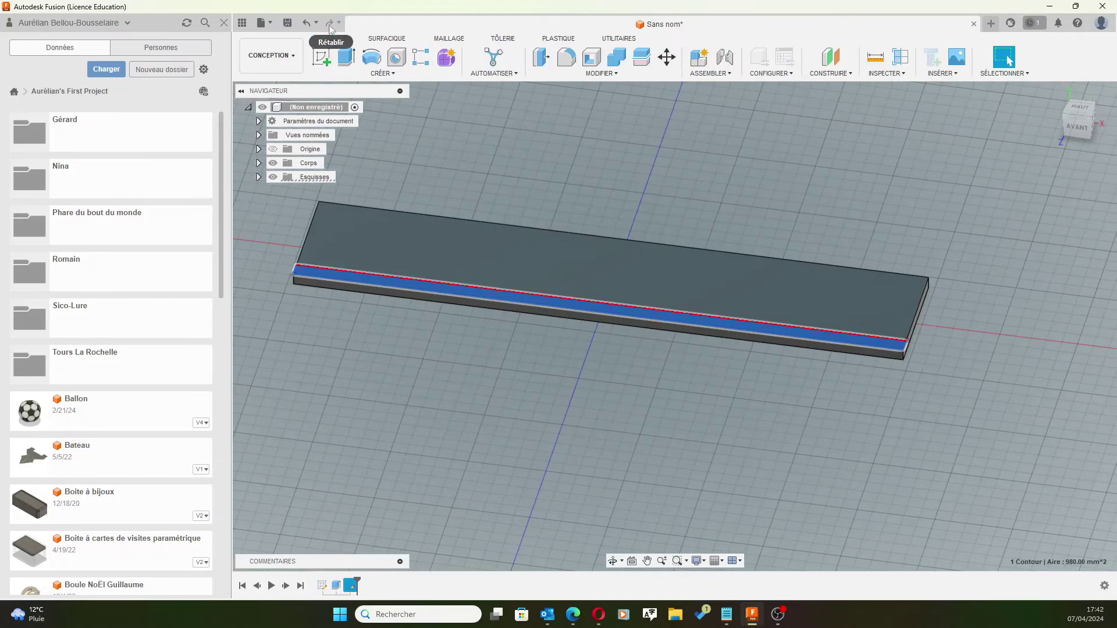
left_click(348, 56)
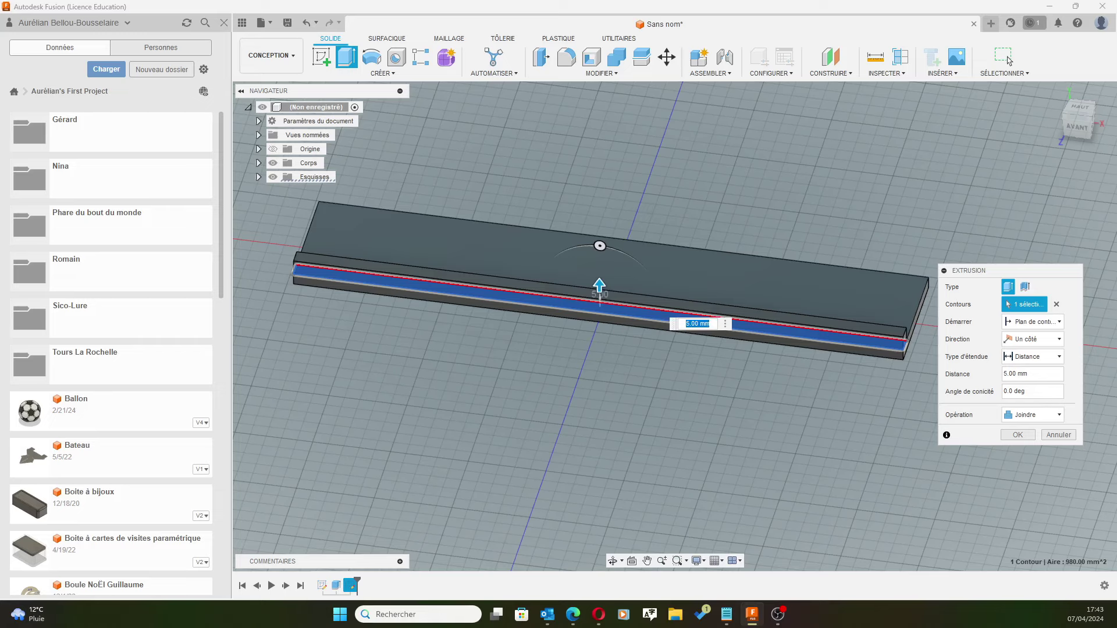
left_click(1027, 374)
type("70")
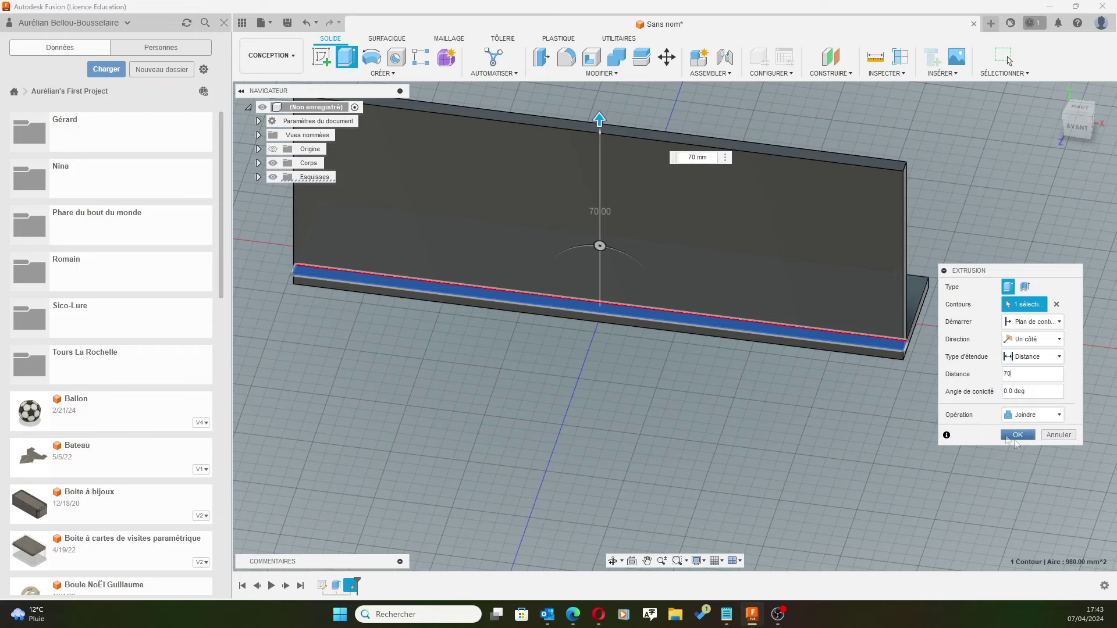
left_click(1017, 435)
scroll(689, 419, "down", 2)
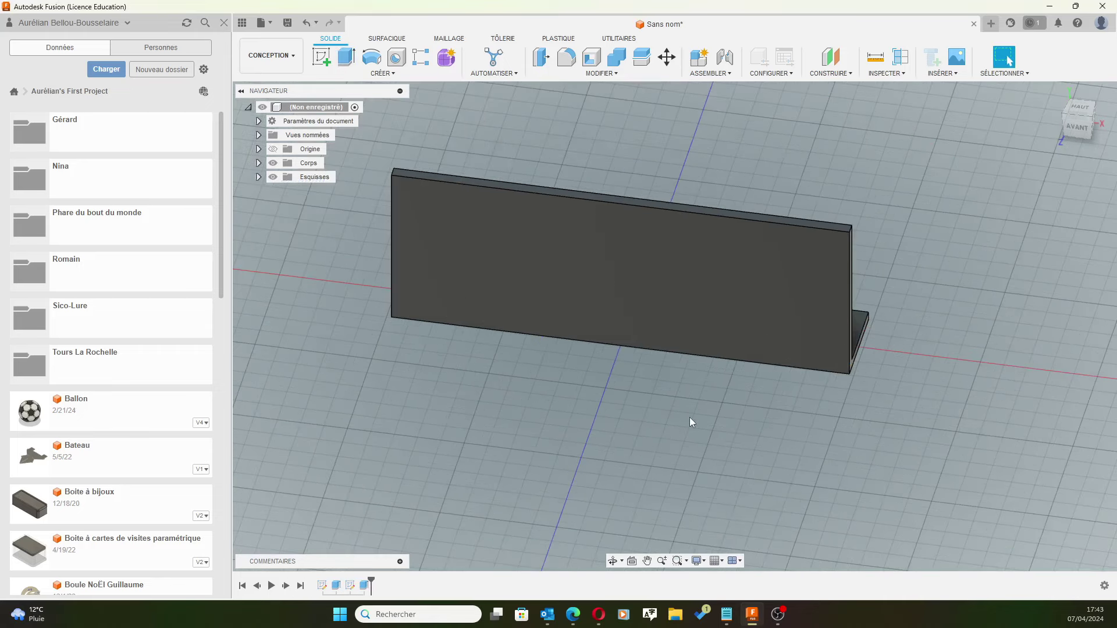
mouse_move(714, 396)
middle_mouse_down("shift")
mouse_move(611, 461)
mouse_move(658, 434)
mouse_move(649, 416)
middle_mouse_up("shift")
mouse_move(795, 408)
middle_mouse_down("shift")
mouse_move(737, 384)
mouse_move(711, 340)
middle_mouse_up("shift")
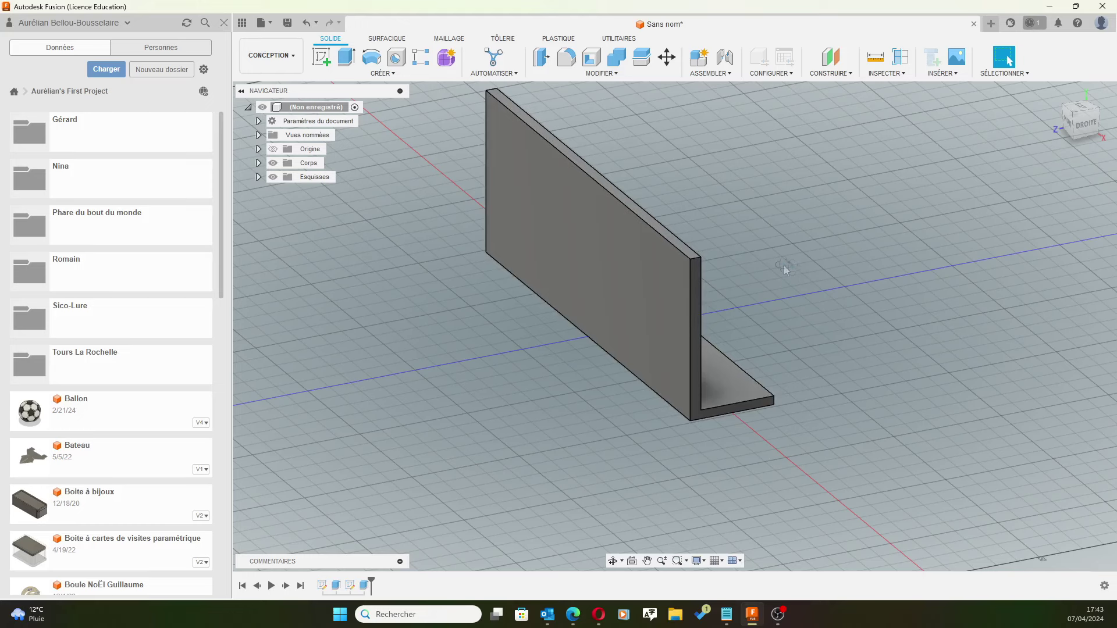
middle_click_drag(783, 265, 848, 332, "shift")
left_click(682, 215)
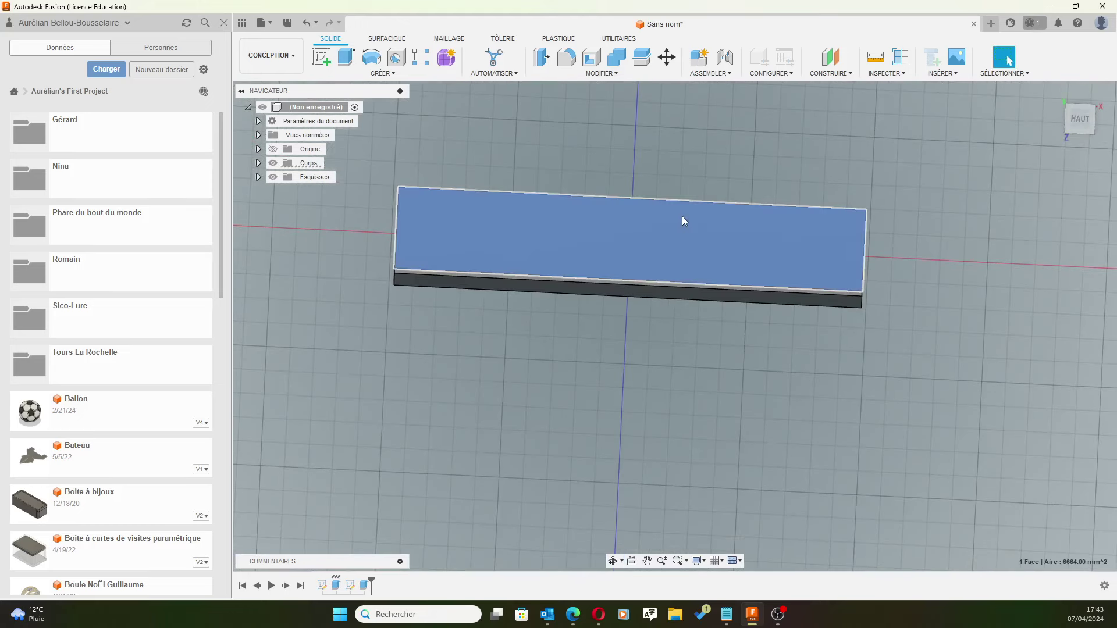
Sketch a two-point rectangle across the plate's top face along the edge opposite the wall
left_click(325, 58)
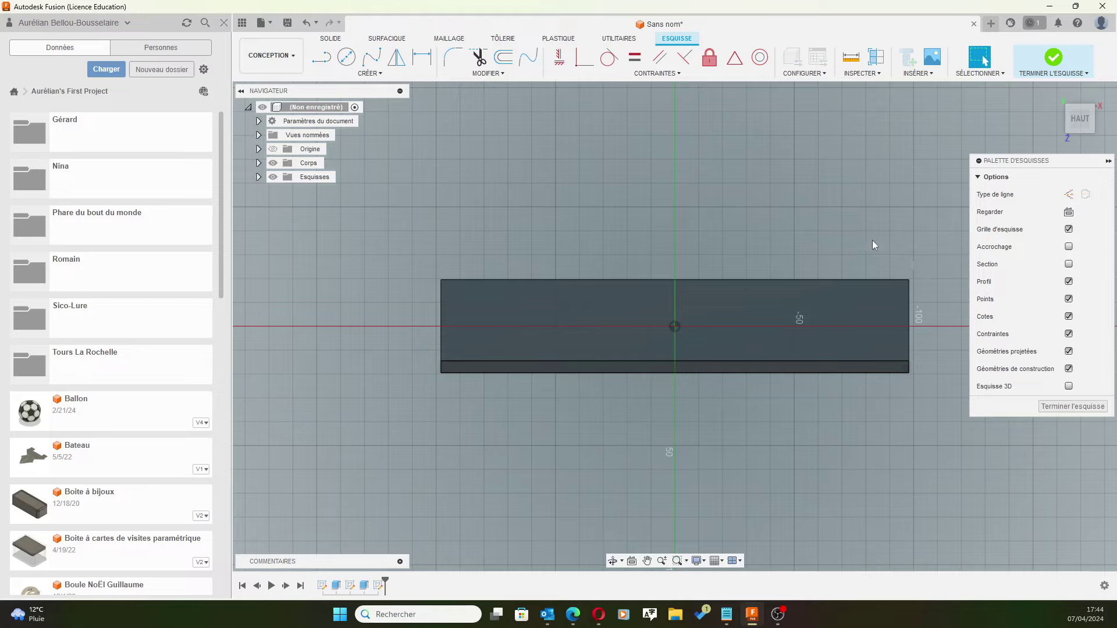
left_click(346, 57)
left_click(369, 73)
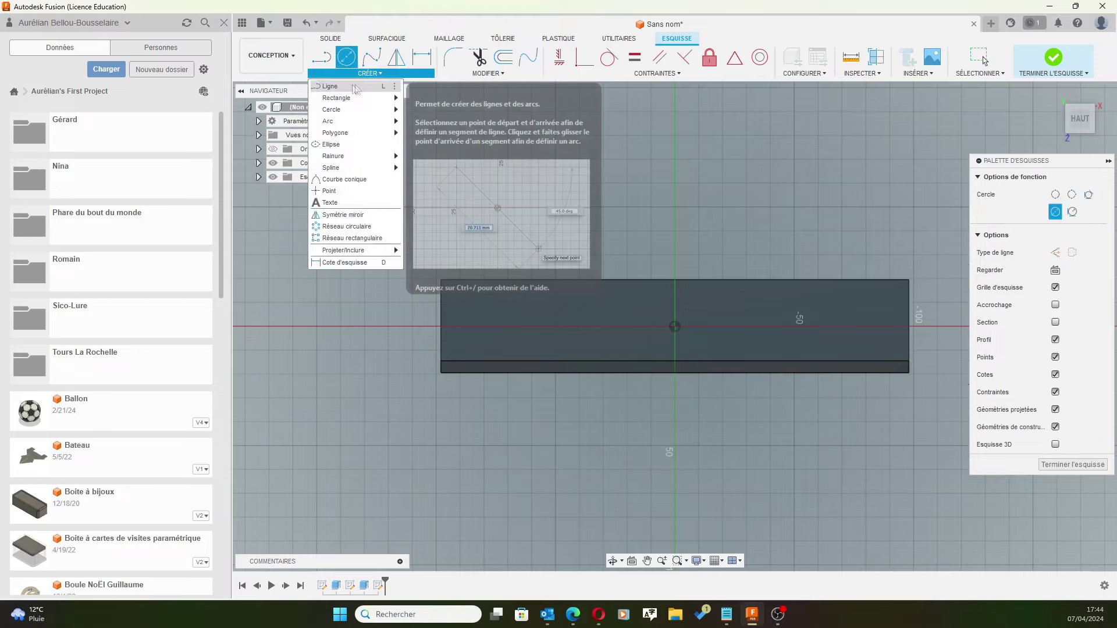
mouse_move(337, 98)
left_click(430, 99)
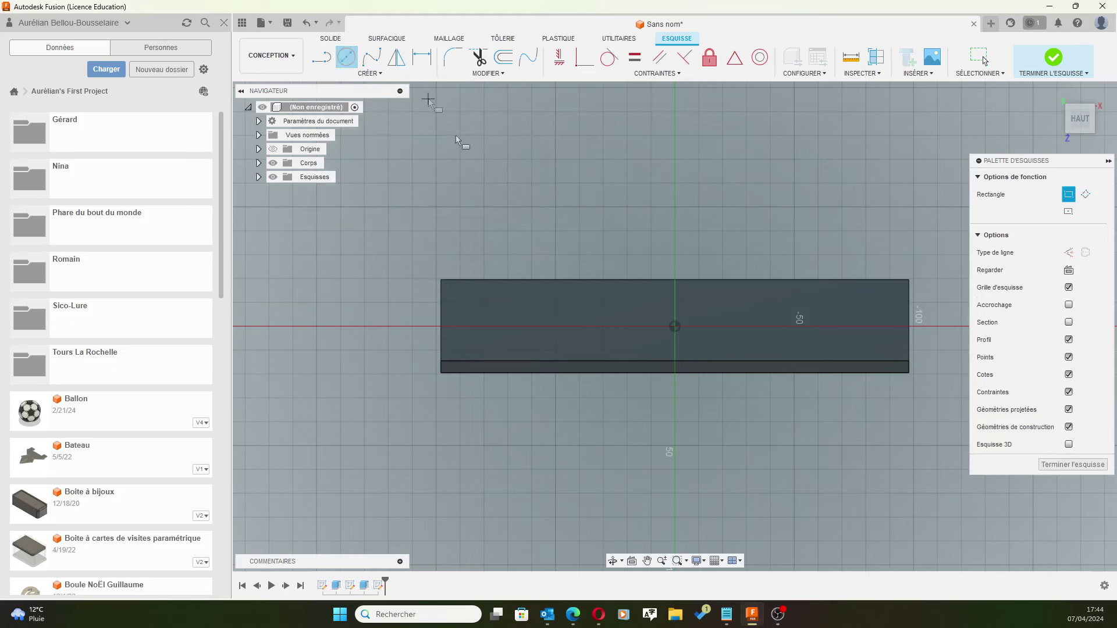
left_click(439, 280)
scroll(786, 288, "up", 1)
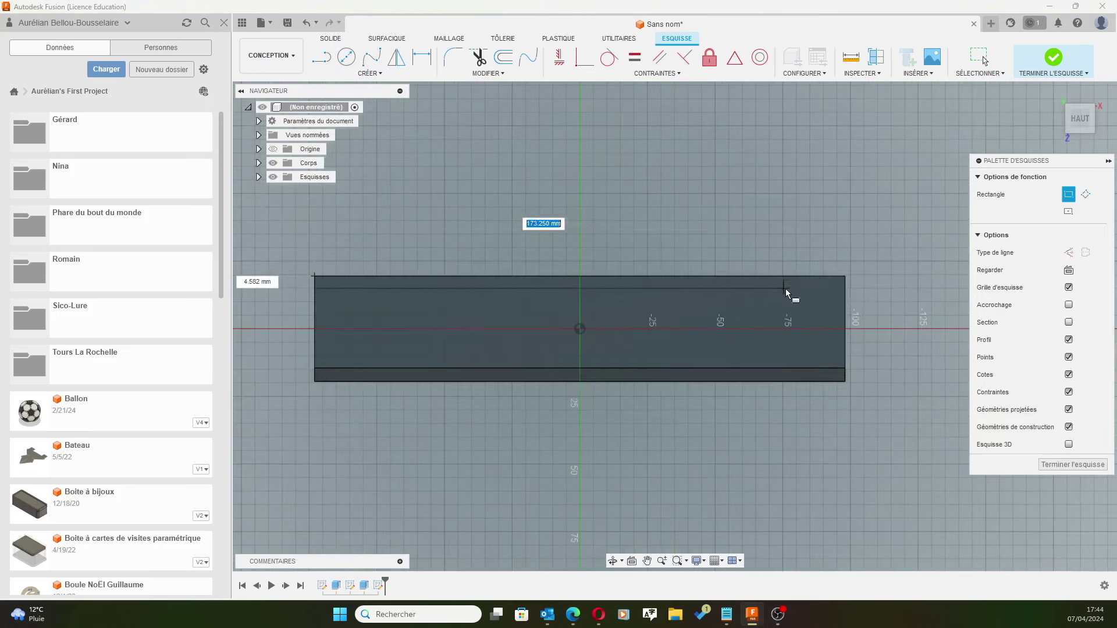
left_click(848, 299)
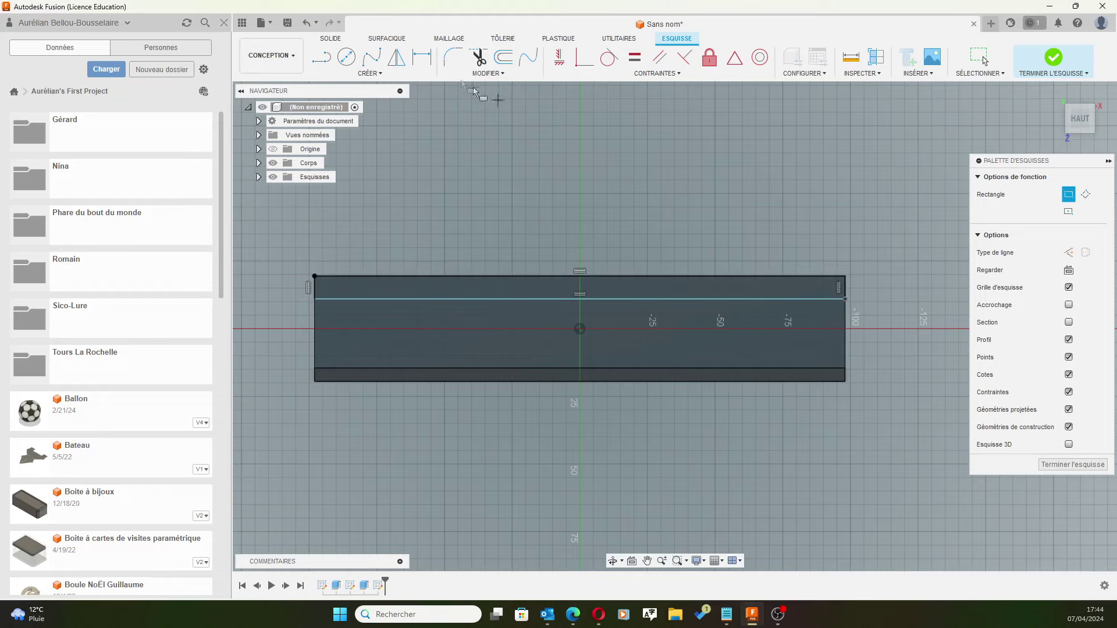
Dimension the far-edge band to 5 mm wide and finish the sketch
left_click(429, 69)
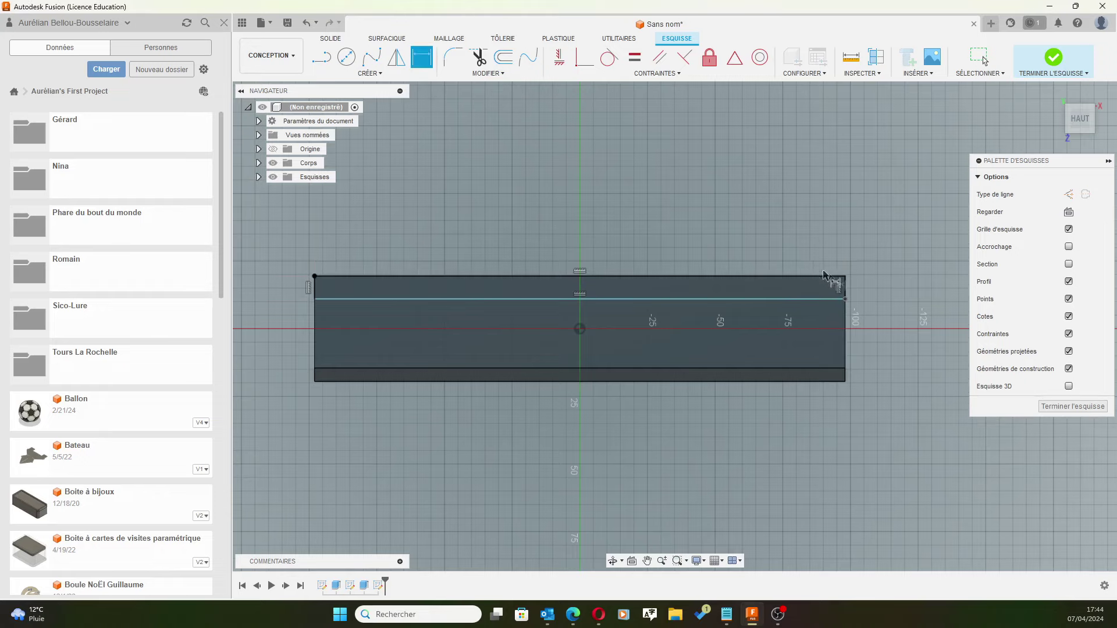
left_click(813, 300)
left_click(831, 277)
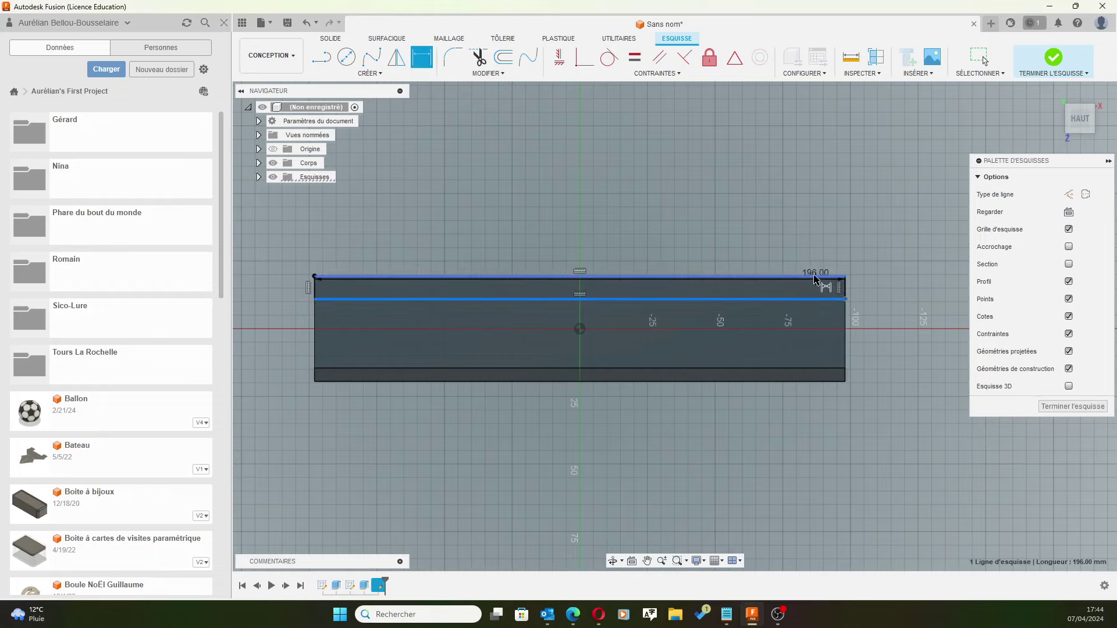
left_click(864, 288)
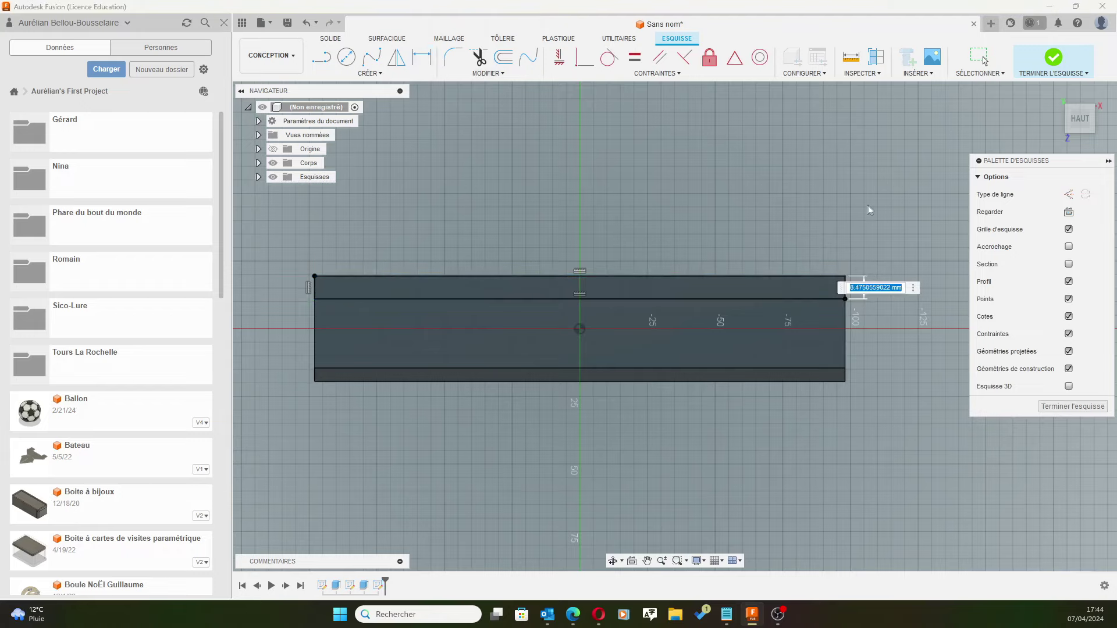
type("5")
key("Return")
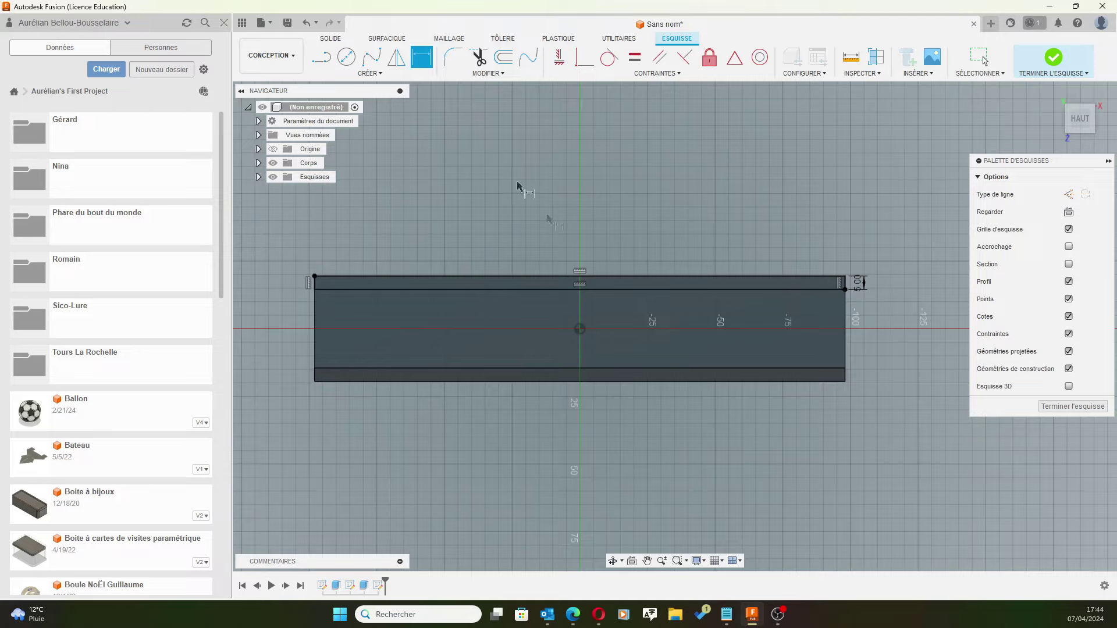
left_click(382, 74)
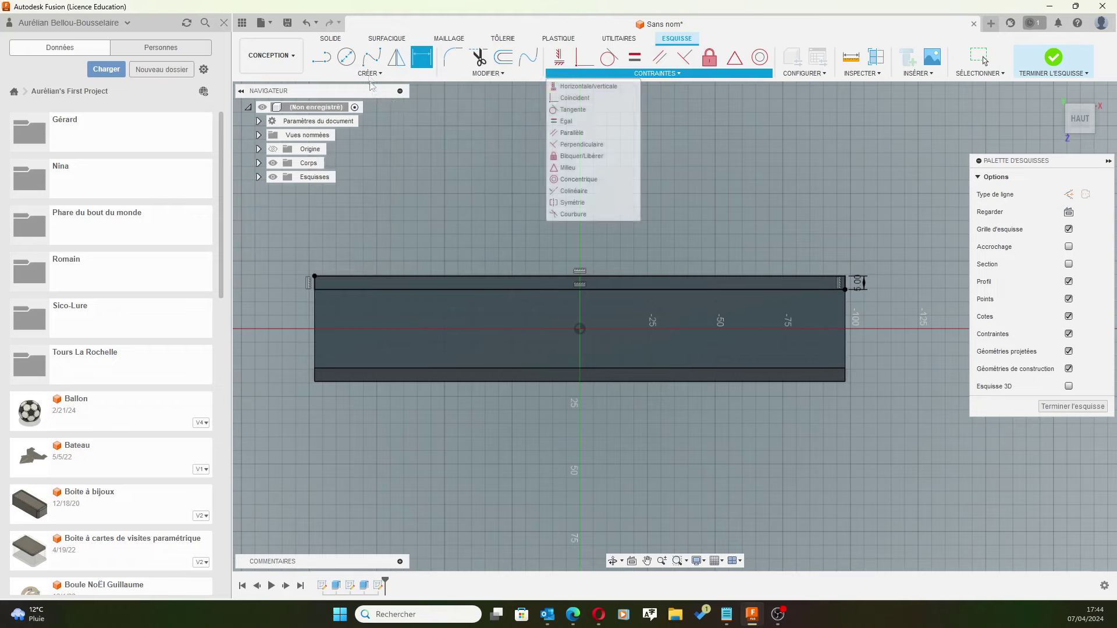
mouse_move(337, 98)
mouse_move(442, 98)
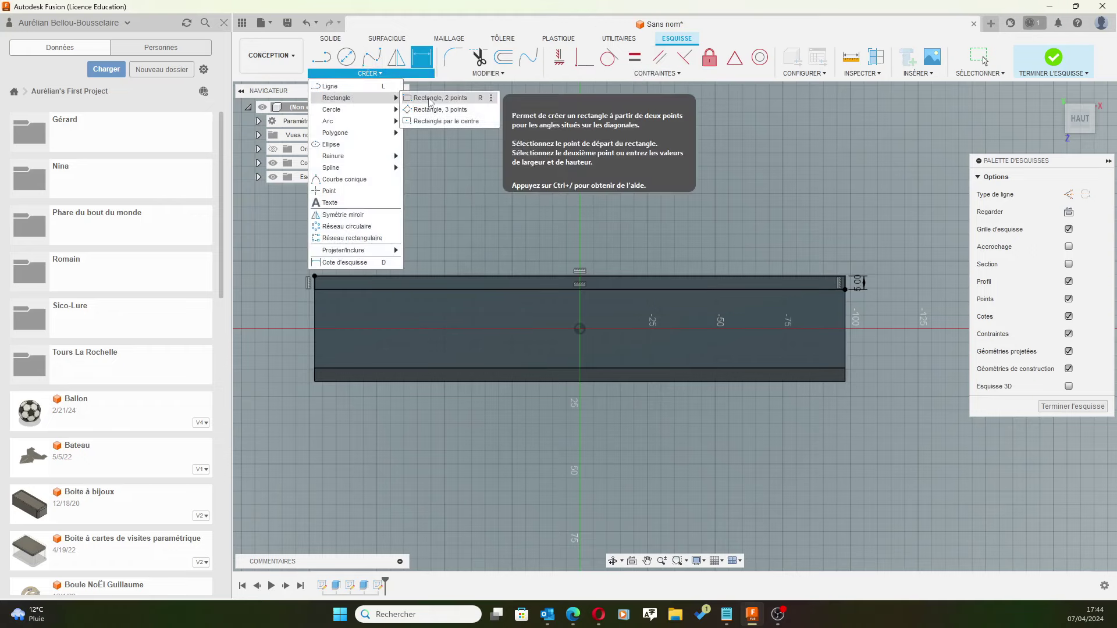
left_click(430, 99)
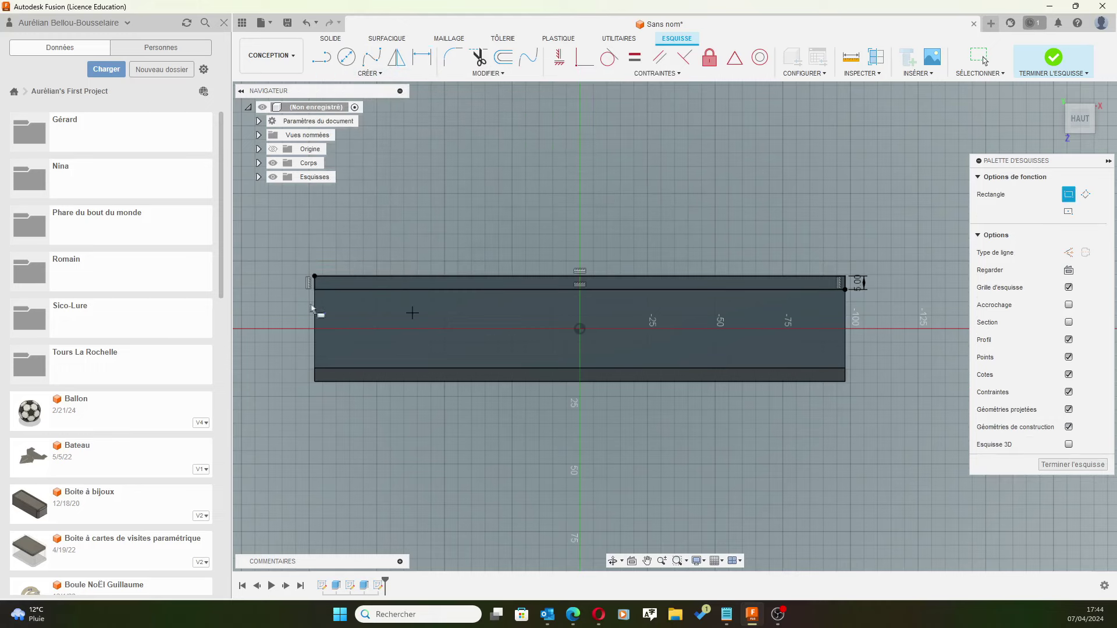
left_click(1054, 57)
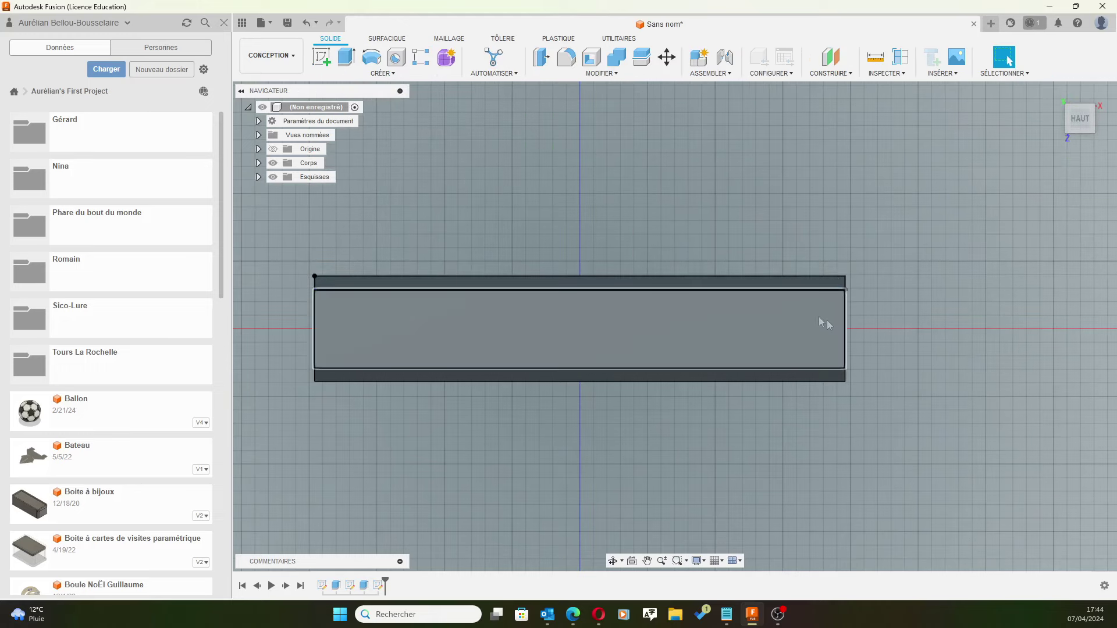
Extrude the far-edge 5 mm strip 100 mm into a second wall forming the U-channel
left_click(669, 284)
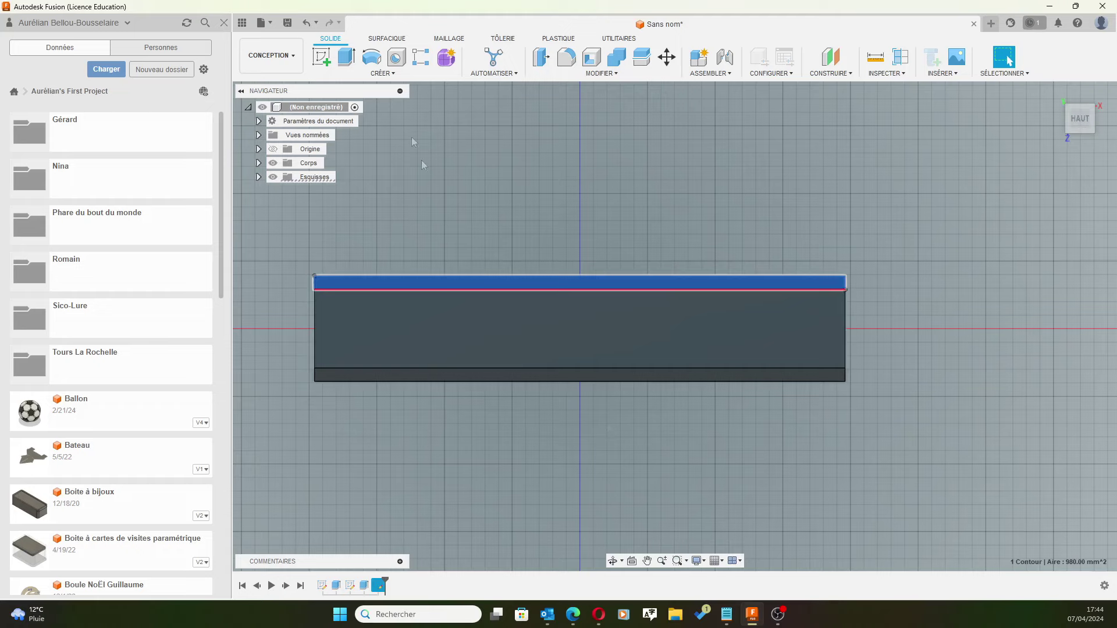
left_click(347, 57)
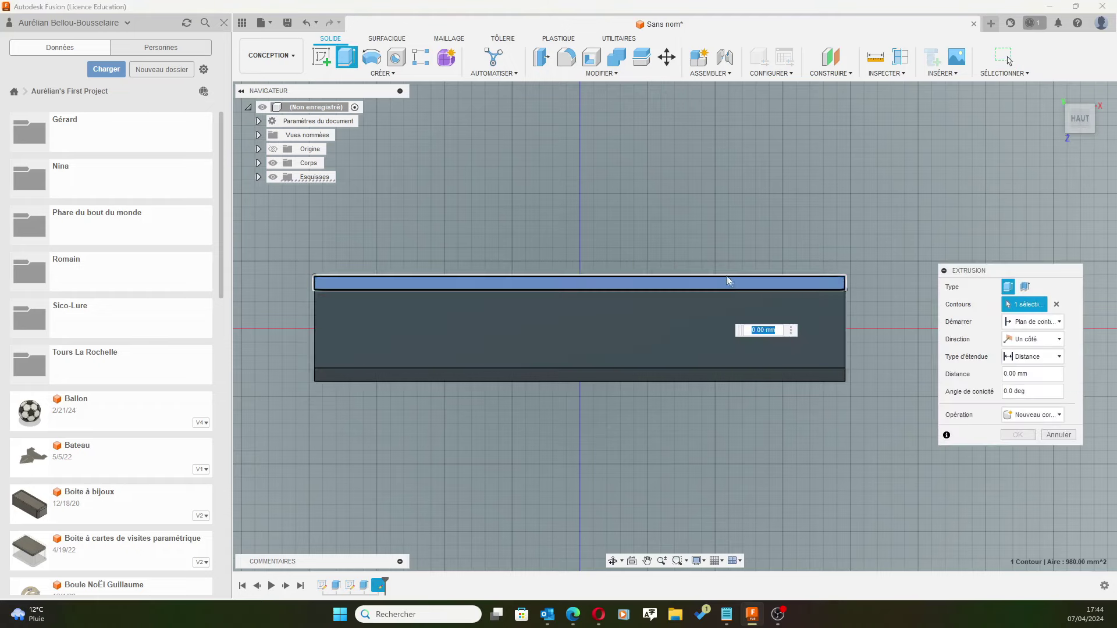
left_click(729, 284)
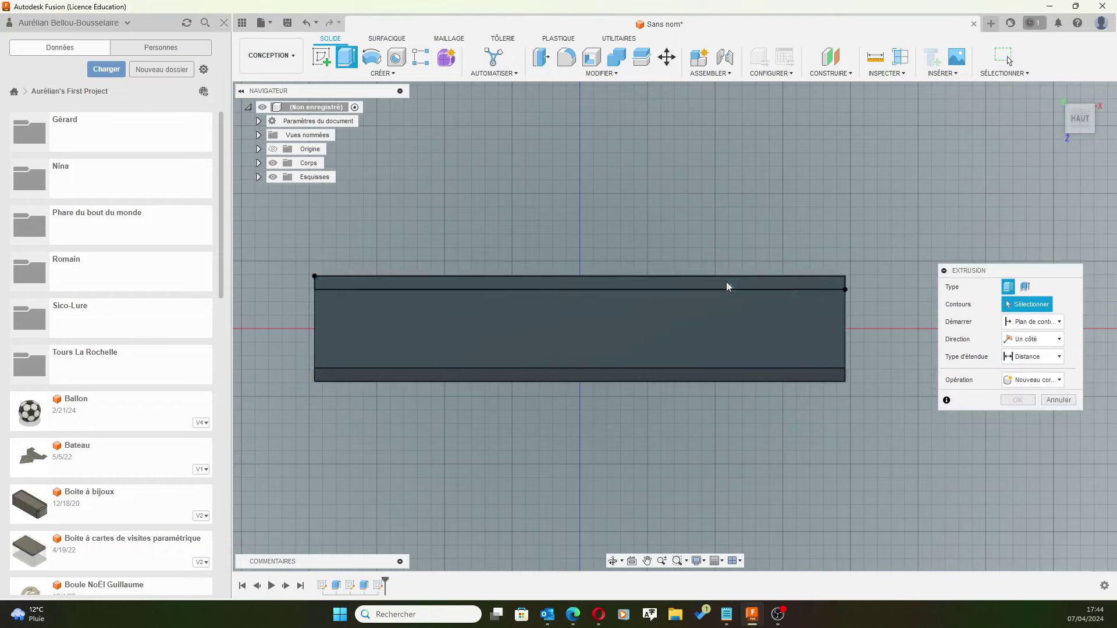
left_click(687, 286)
mouse_move(687, 286)
middle_mouse_down("shift")
mouse_move(875, 361)
mouse_move(650, 390)
middle_mouse_up("shift")
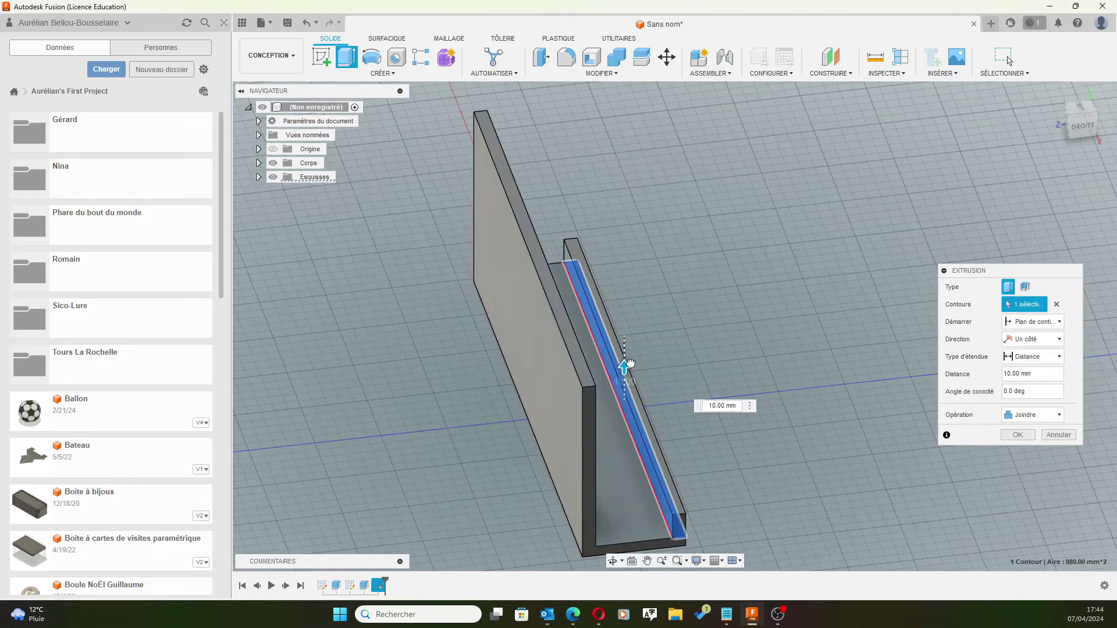
left_click(1041, 373)
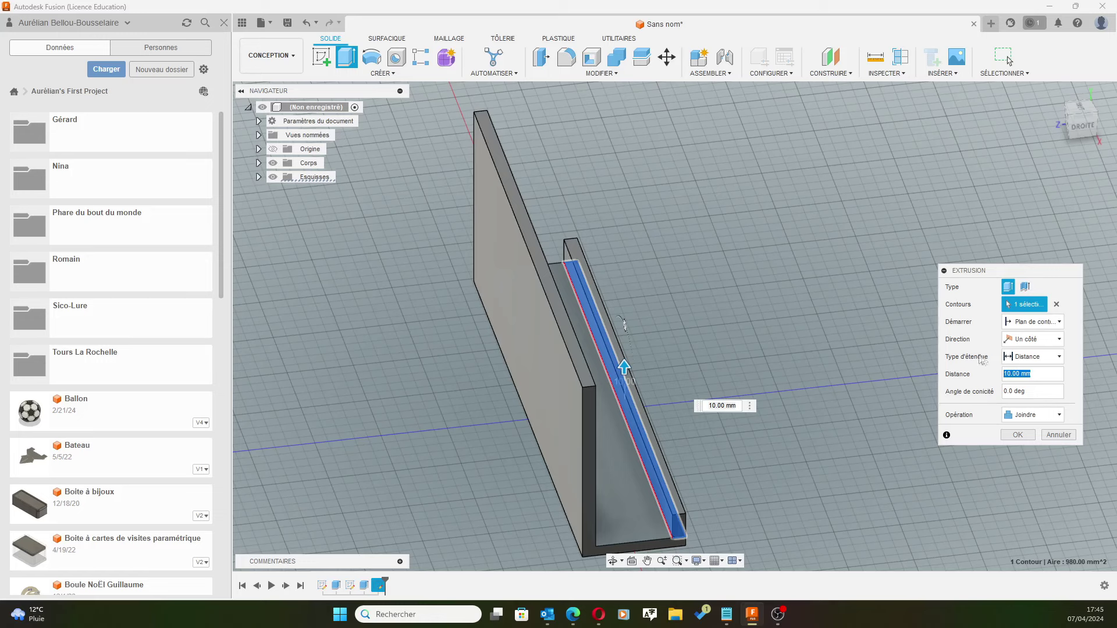
type("100")
left_click(1018, 435)
scroll(816, 326, "up", 3)
scroll(777, 361, "down", 3)
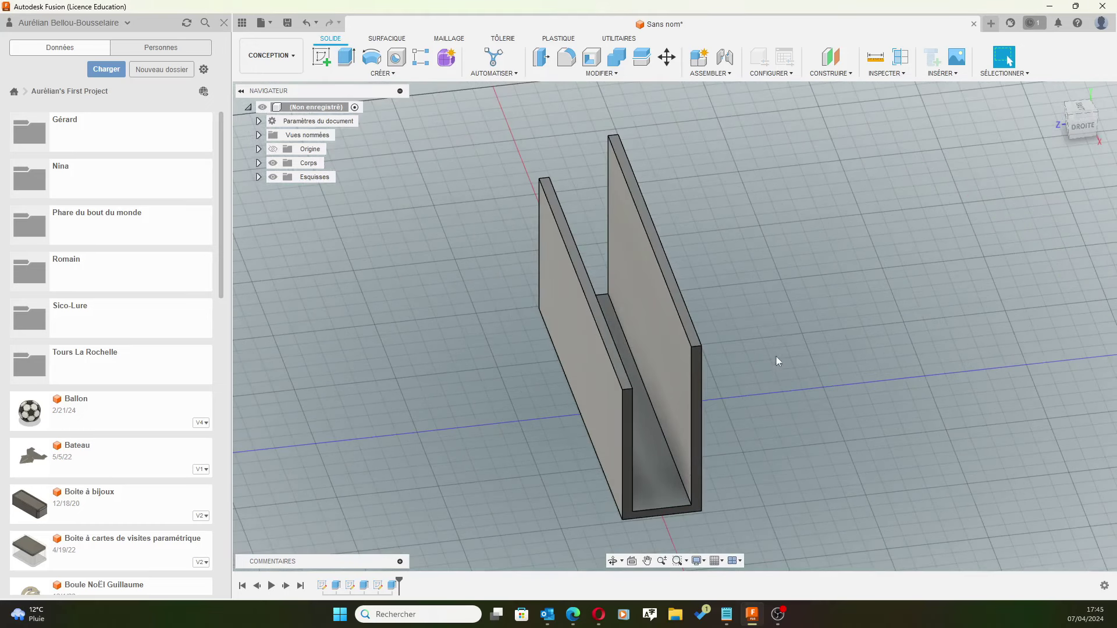
Start a sketch on the channel's inner floor and place a two-point rectangle's first corner
middle_click_drag(773, 393, 840, 432, "shift")
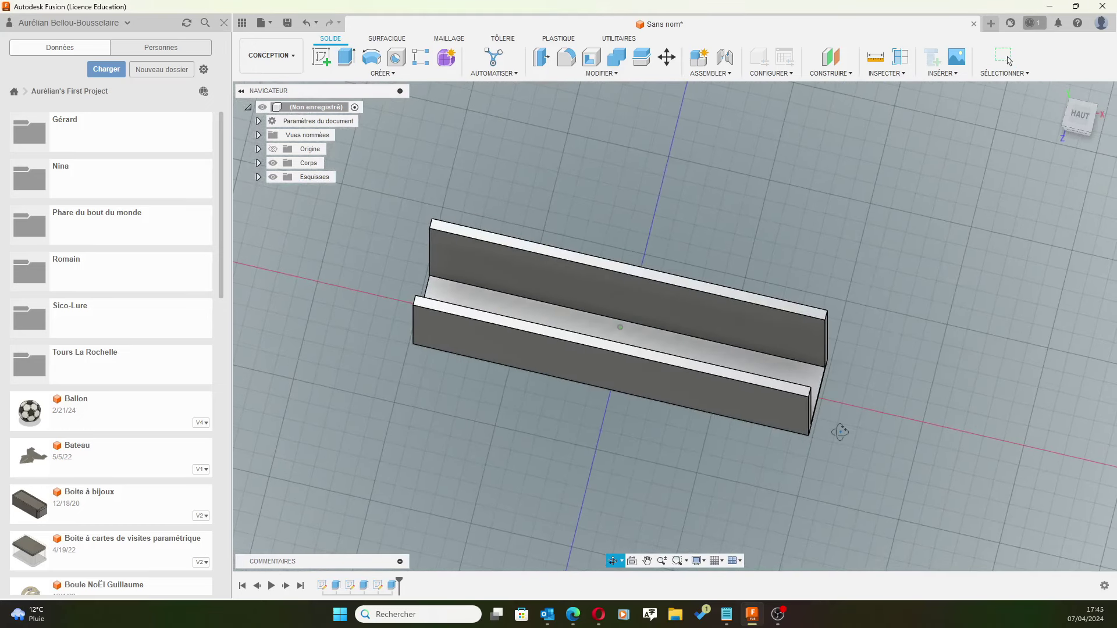
middle_click_drag(875, 351, 630, 365, "shift")
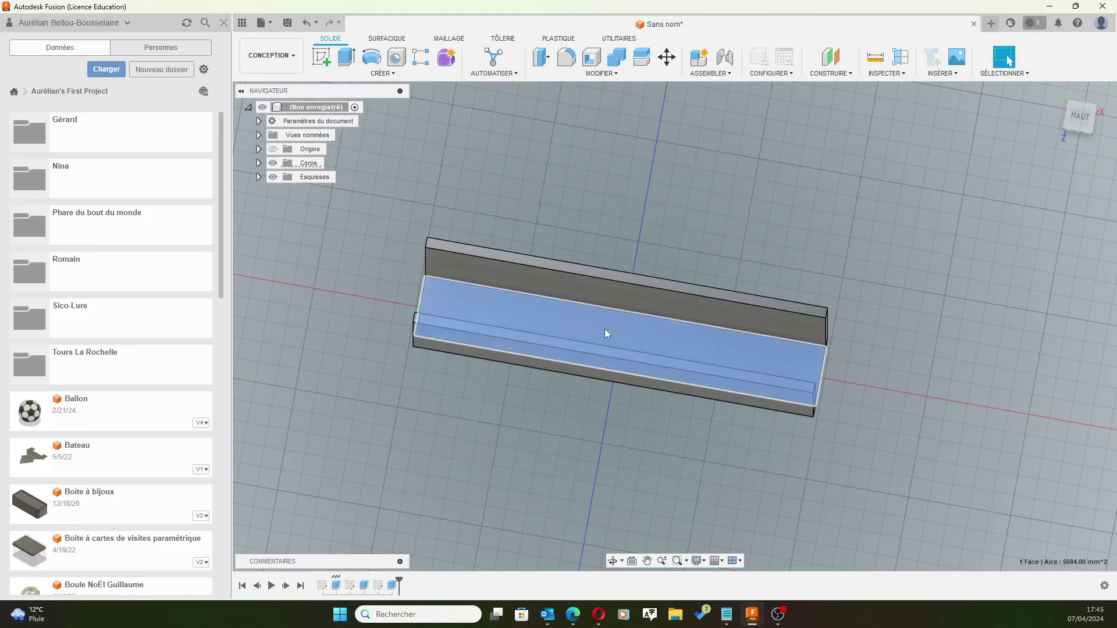
left_click(605, 329)
left_click(321, 57)
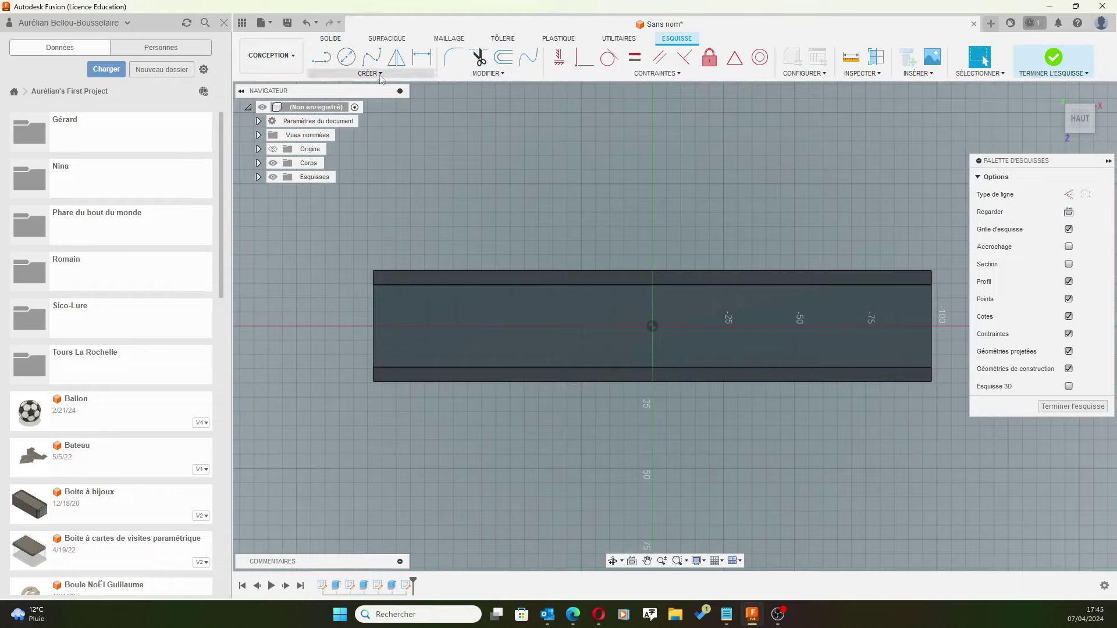
left_click(373, 72)
mouse_move(337, 97)
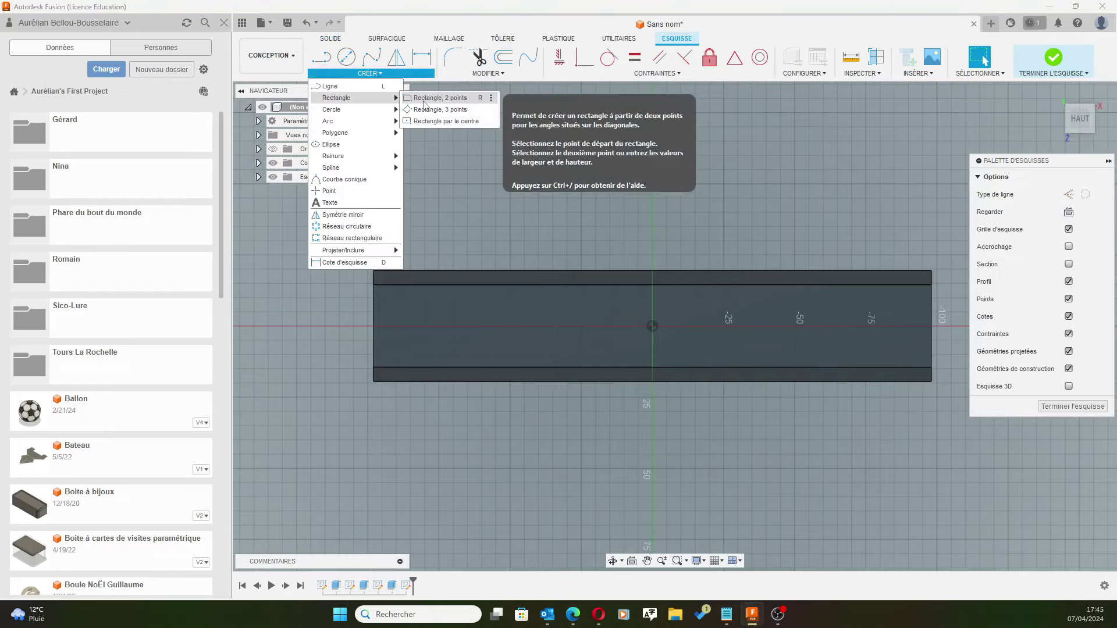
left_click(430, 96)
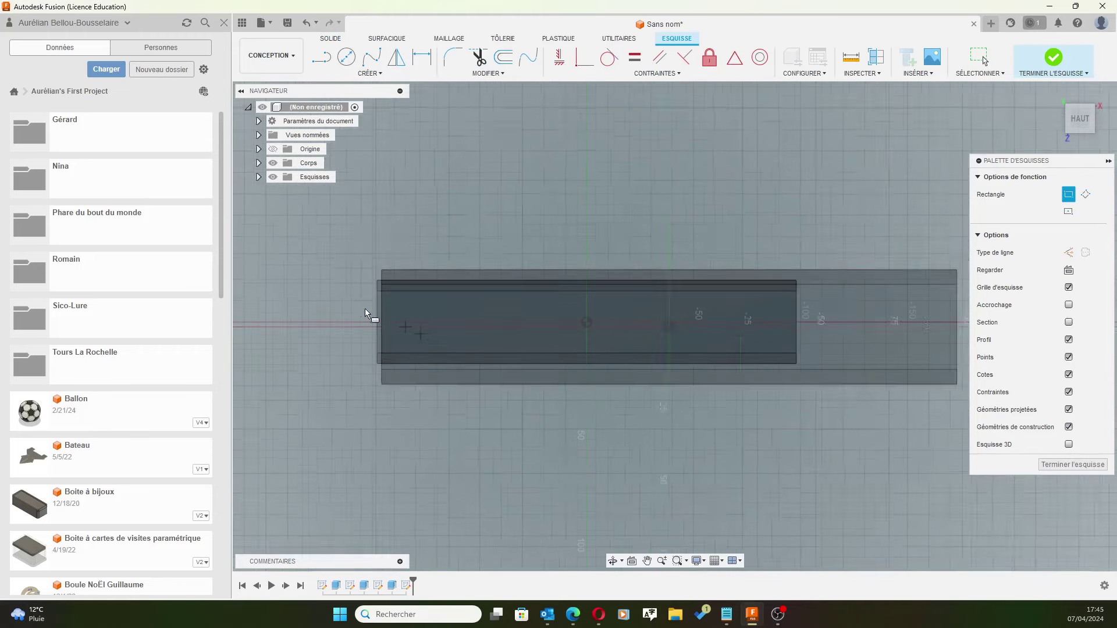
scroll(365, 308, "up", 5)
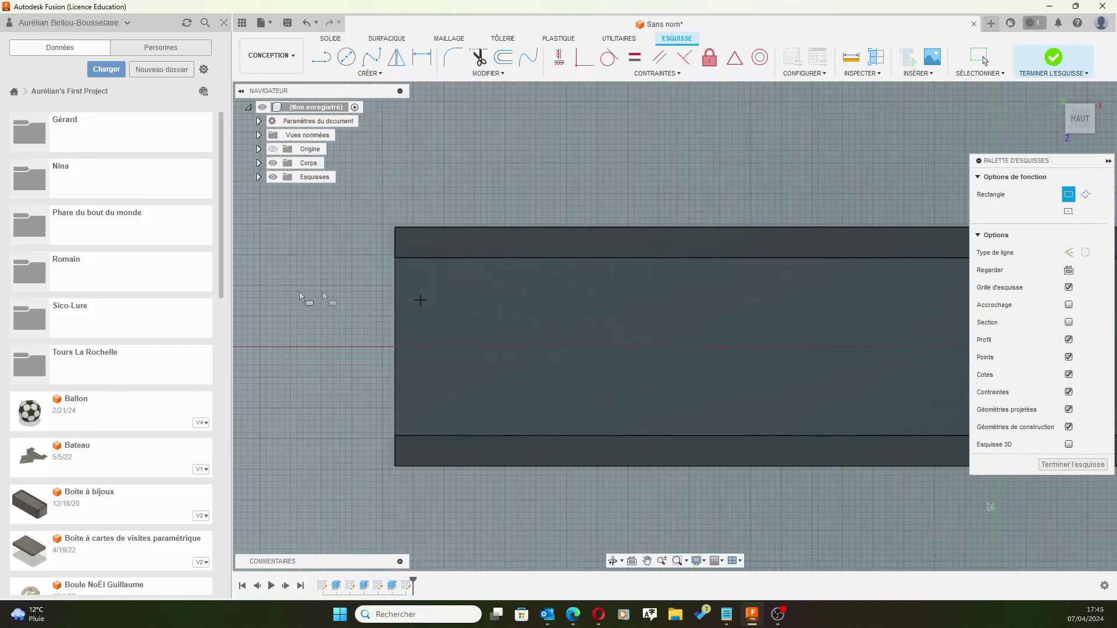
scroll(394, 300, "up", 3)
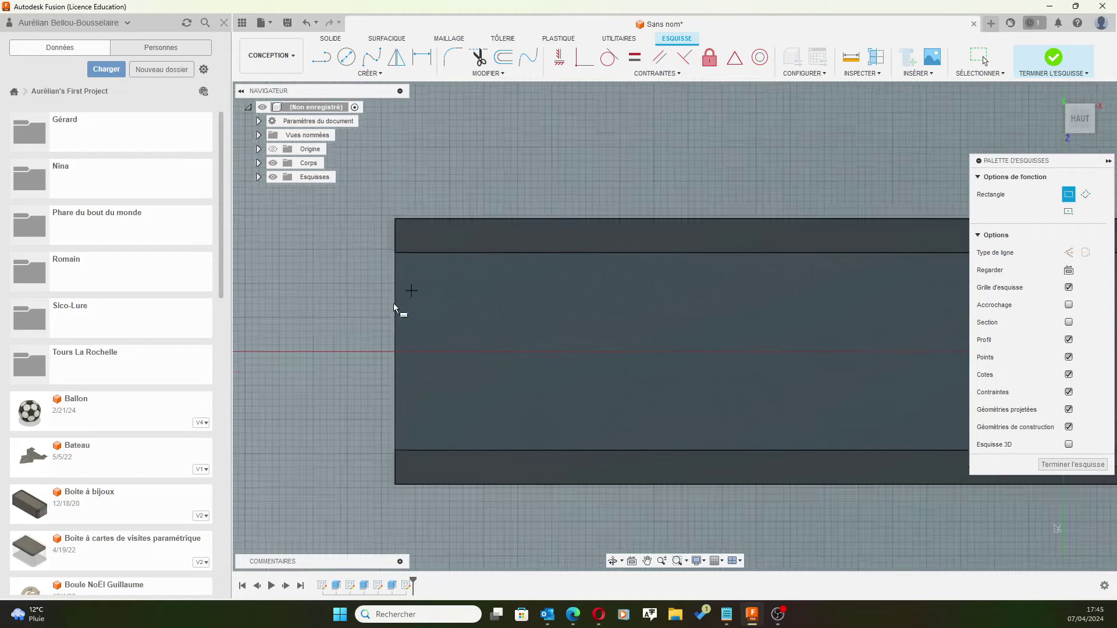
left_click(410, 277)
Pan and zoom across the floor, then return to a centred top-down view of the part
scroll(695, 381, "down", 2)
mouse_move(746, 359)
middle_mouse_down()
mouse_move(484, 339)
mouse_move(506, 348)
middle_mouse_up()
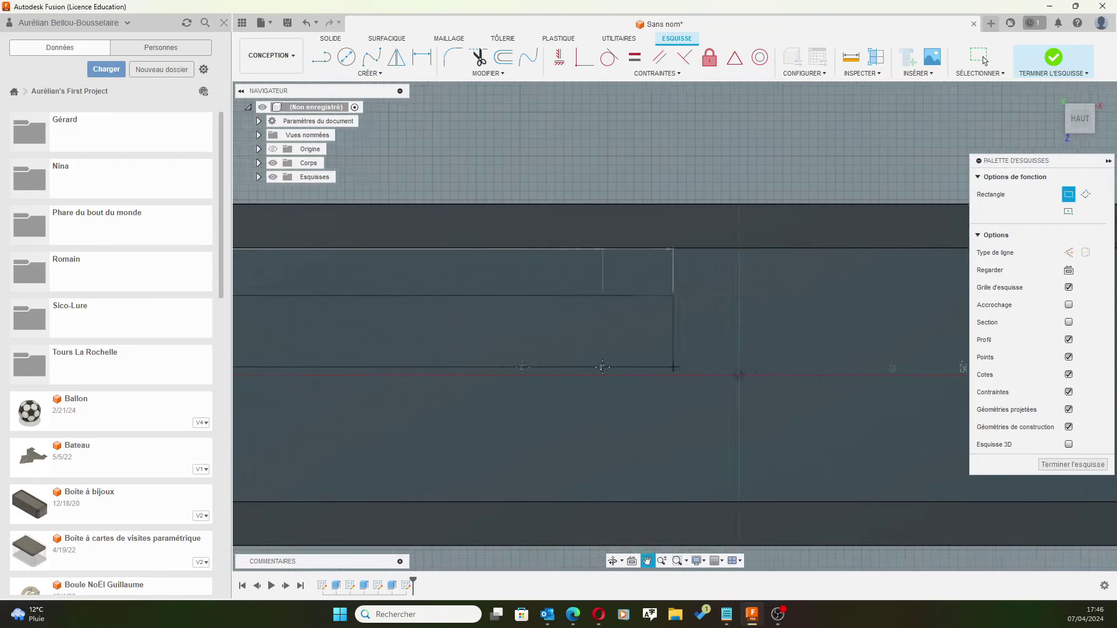
scroll(650, 327, "down", 2)
scroll(650, 327, "down", 2)
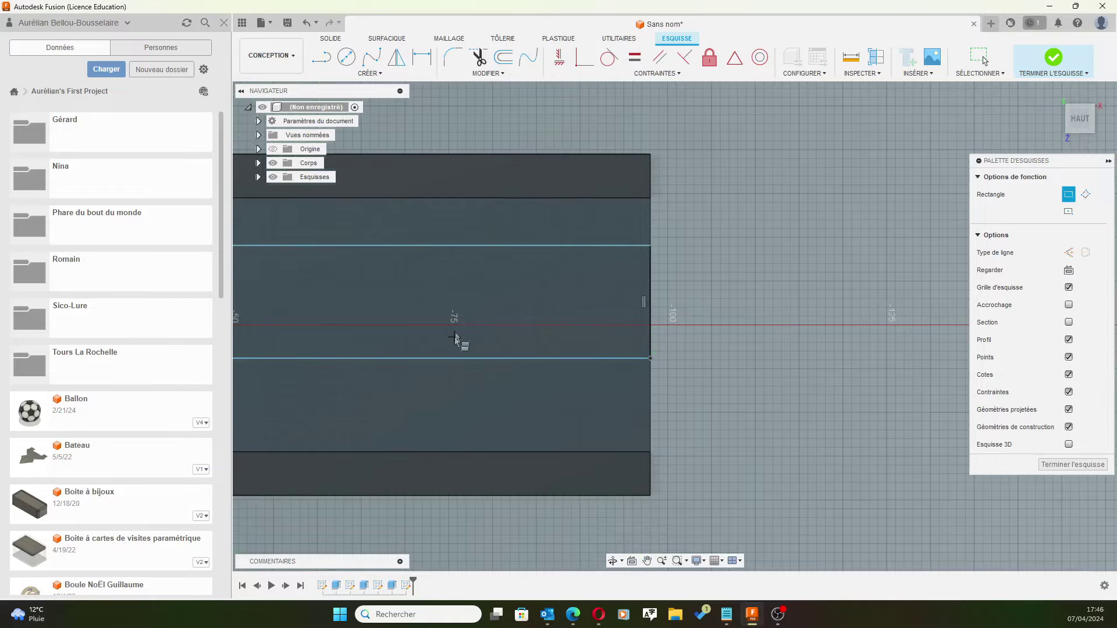
scroll(416, 320, "down", 2)
scroll(366, 307, "up", 1)
scroll(344, 314, "down", 1)
mouse_move(364, 304)
middle_mouse_down("shift")
mouse_move(279, 320)
mouse_move(311, 370)
mouse_move(584, 207)
mouse_move(579, 356)
mouse_move(544, 310)
middle_mouse_up("shift")
scroll(526, 416, "down", 1)
scroll(527, 447, "down", 1)
scroll(448, 504, "down", 2)
scroll(448, 504, "down", 1)
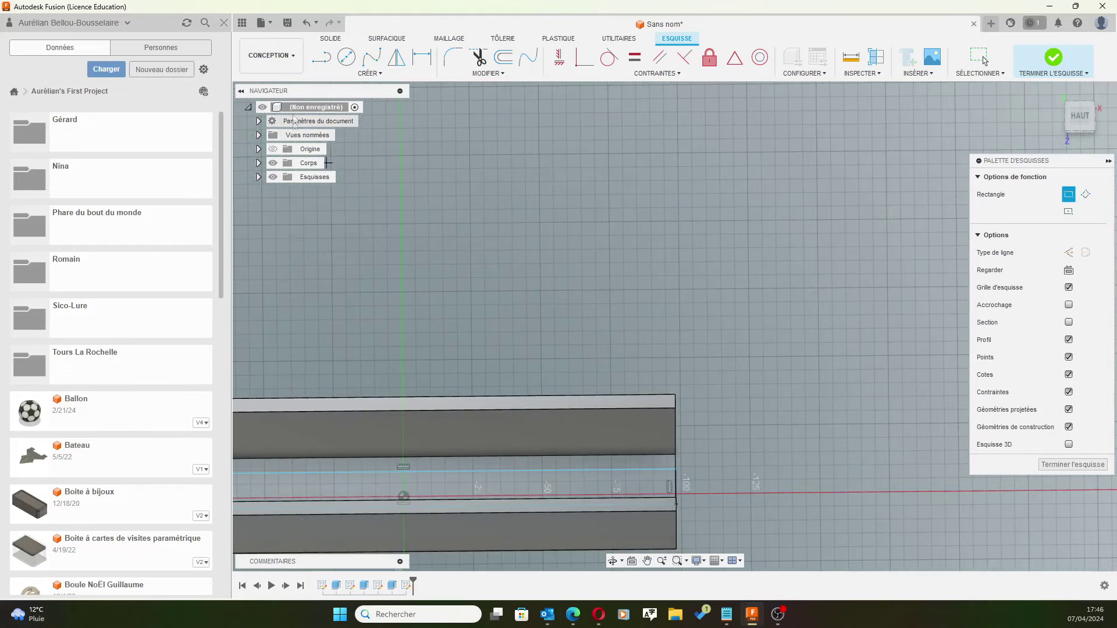
left_click(1081, 116)
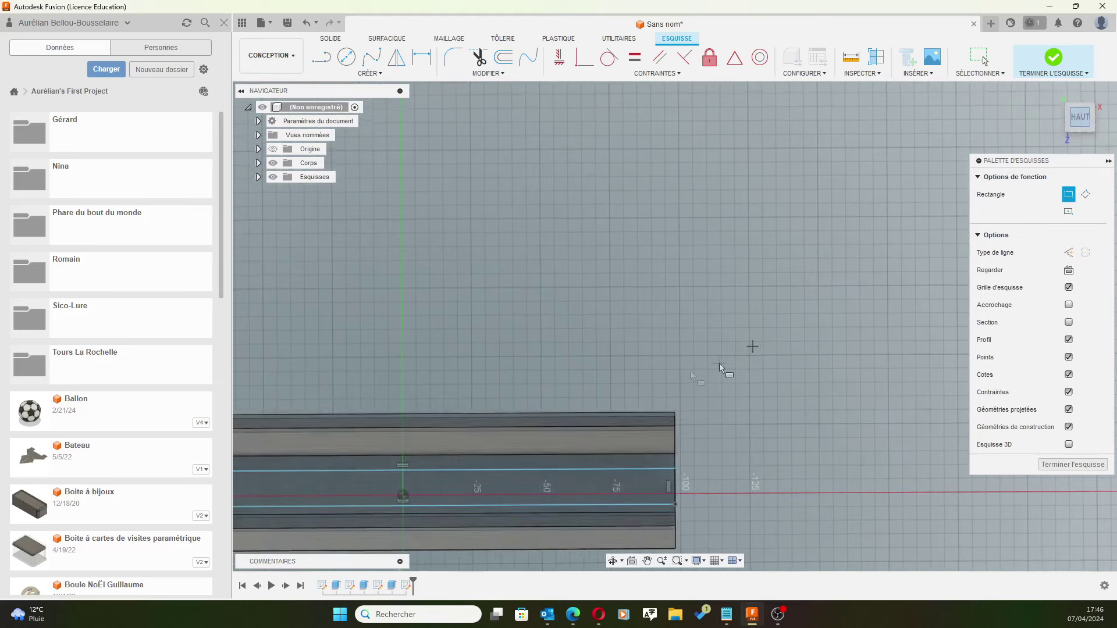
mouse_move(526, 428)
middle_mouse_down()
mouse_move(670, 250)
mouse_move(706, 269)
middle_mouse_up()
scroll(706, 265, "up", 2)
scroll(706, 262, "down", 1)
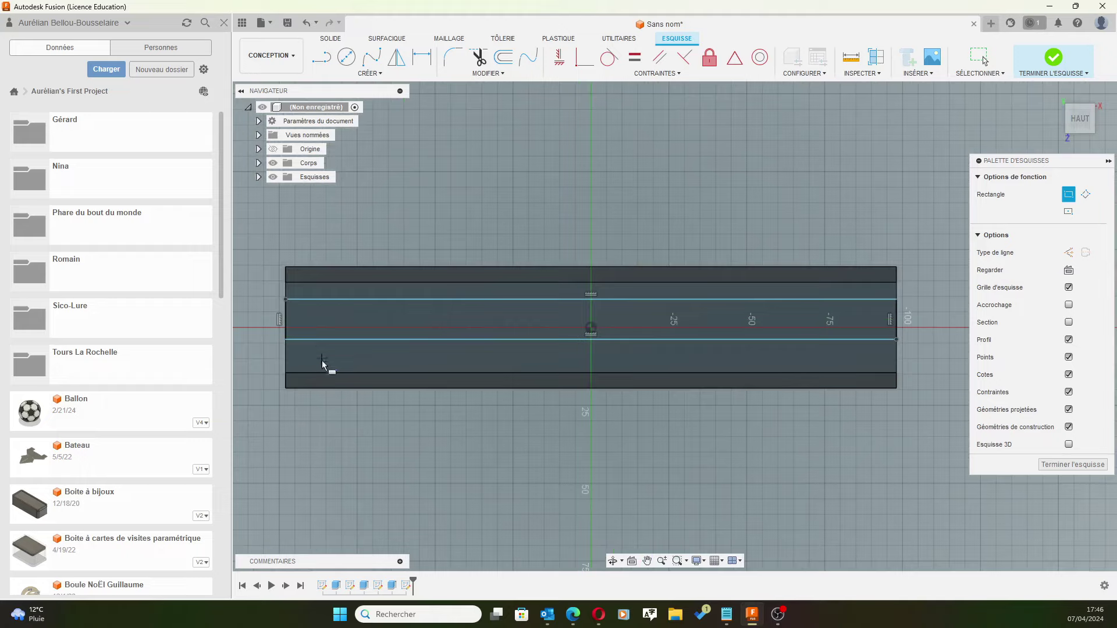
Attempt a dimension from the lower strip line to the floor's lower edge, then cancel it
left_click(422, 56)
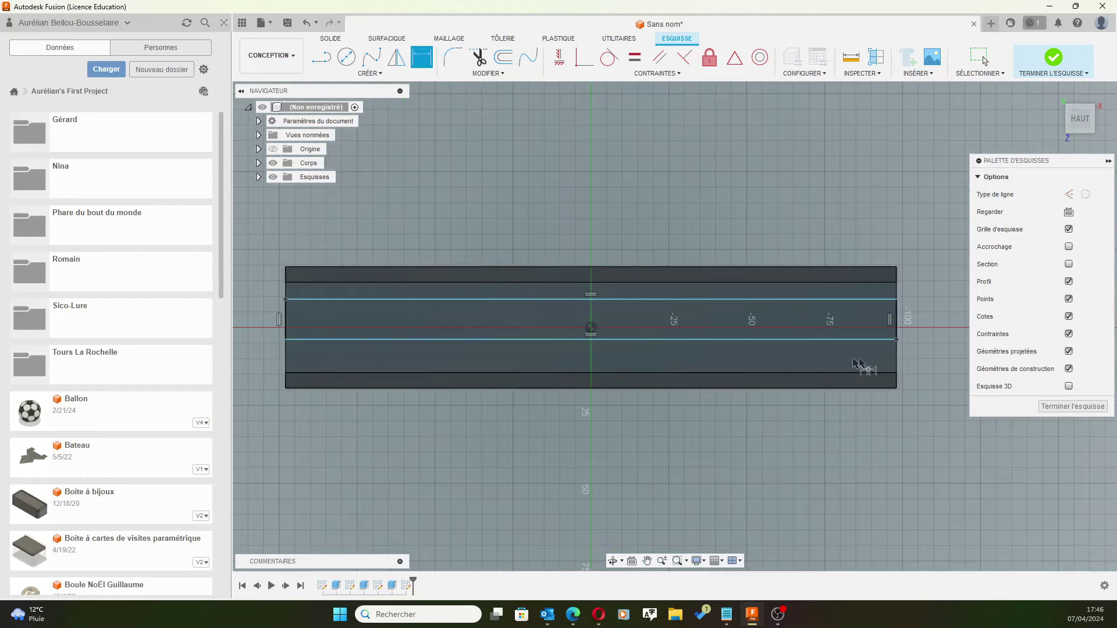
left_click(890, 341)
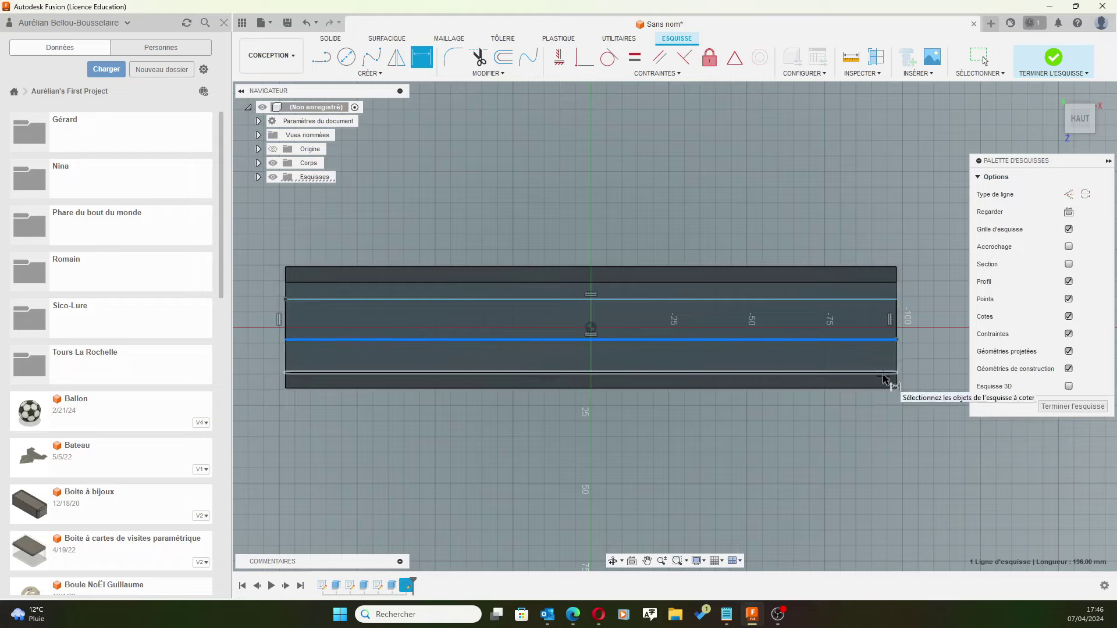
left_click(884, 380)
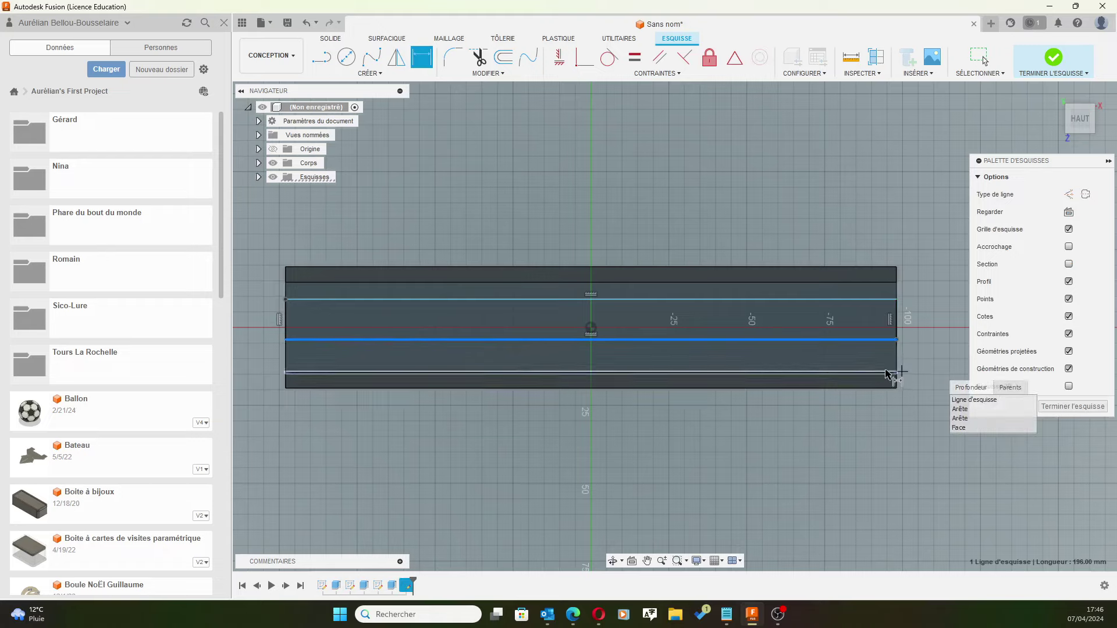
key("Escape")
key("Escape")
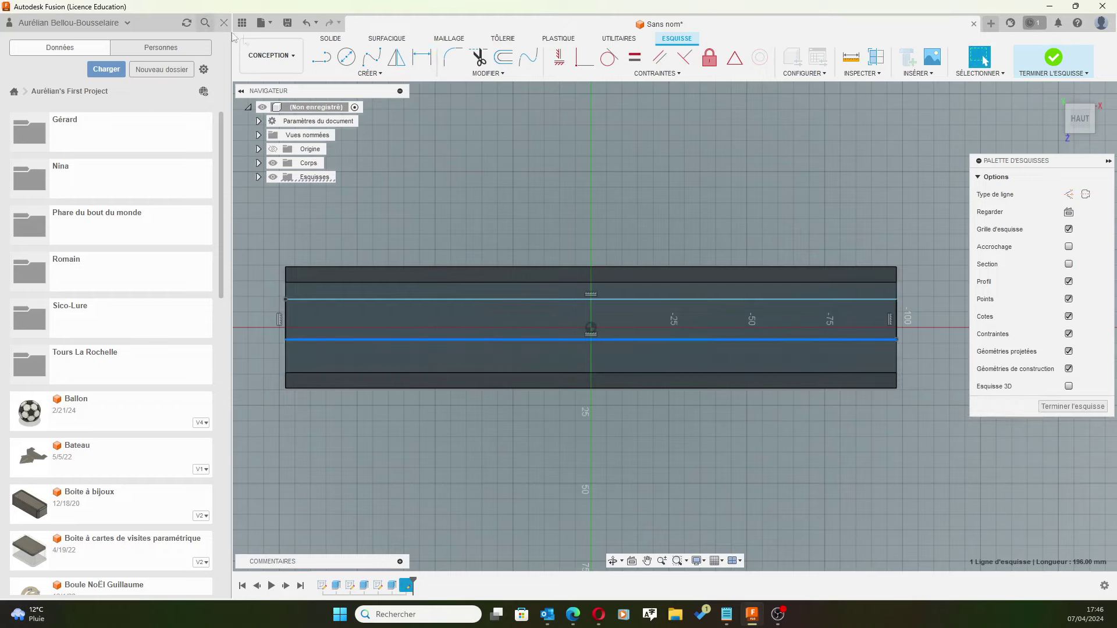
left_click(422, 57)
Dimension the strip lines 10 mm from the floor's lower edge and 16 mm from its upper edge
left_click(891, 376)
key("Escape")
key("Escape")
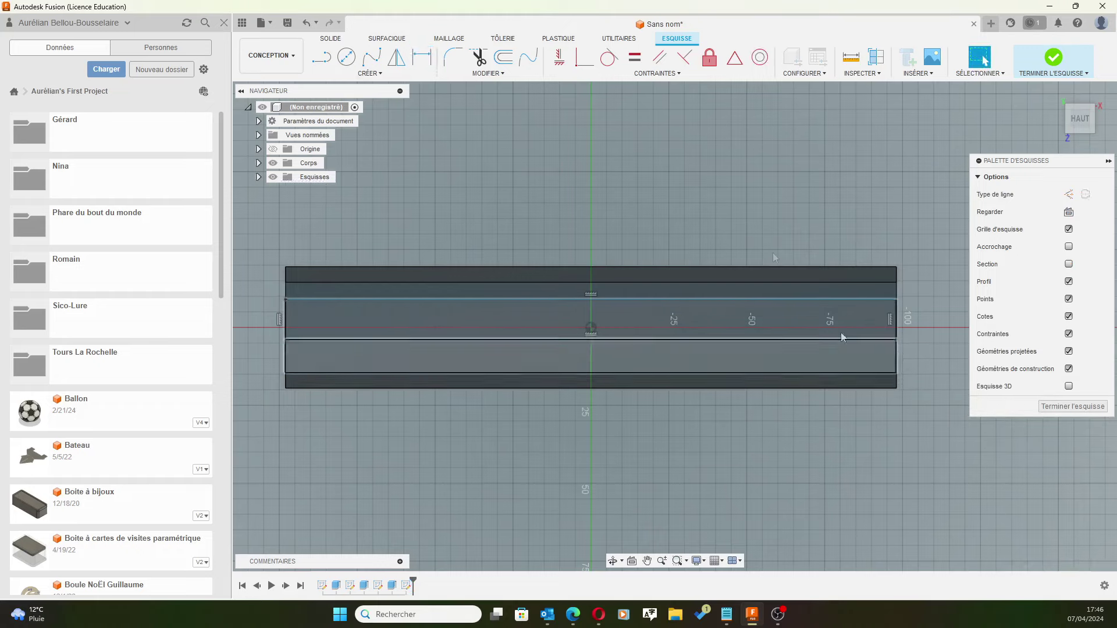
left_click(422, 57)
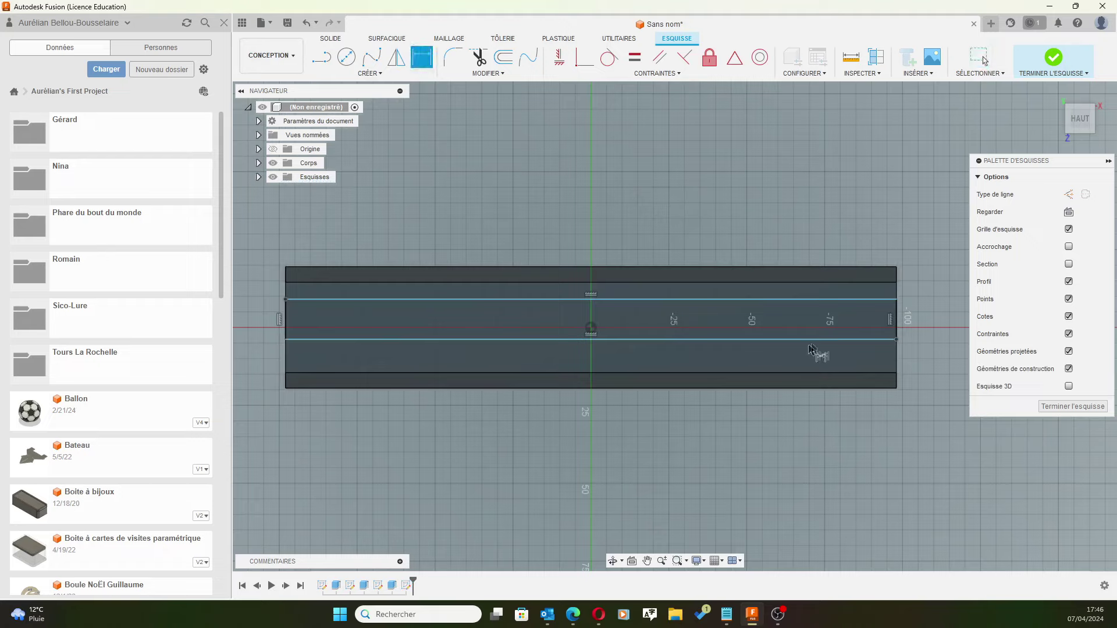
left_click(861, 372)
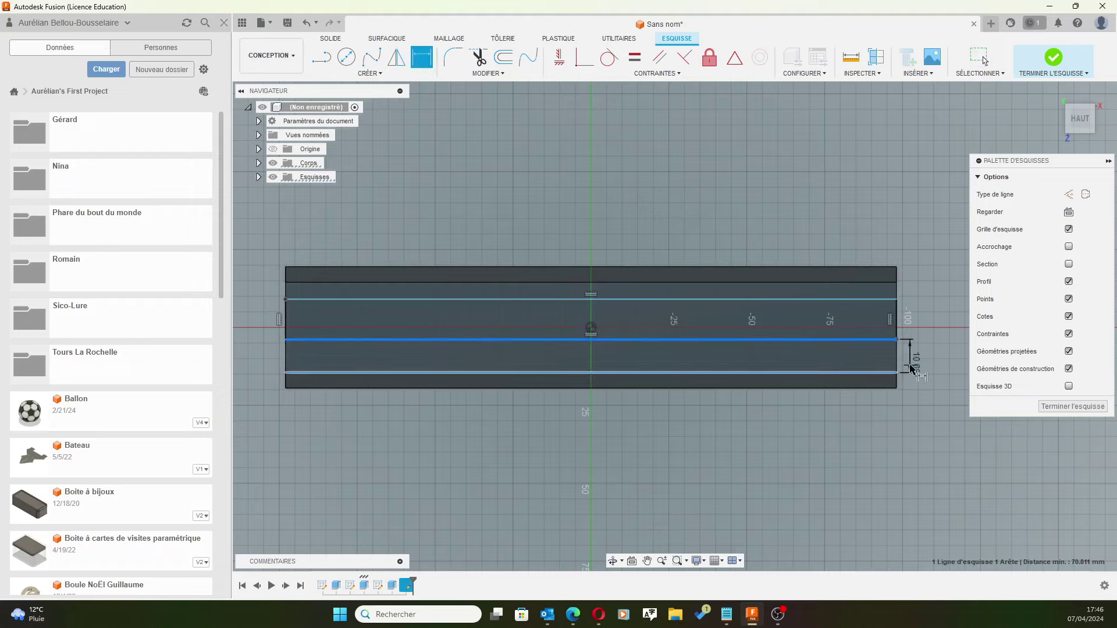
left_click(915, 360)
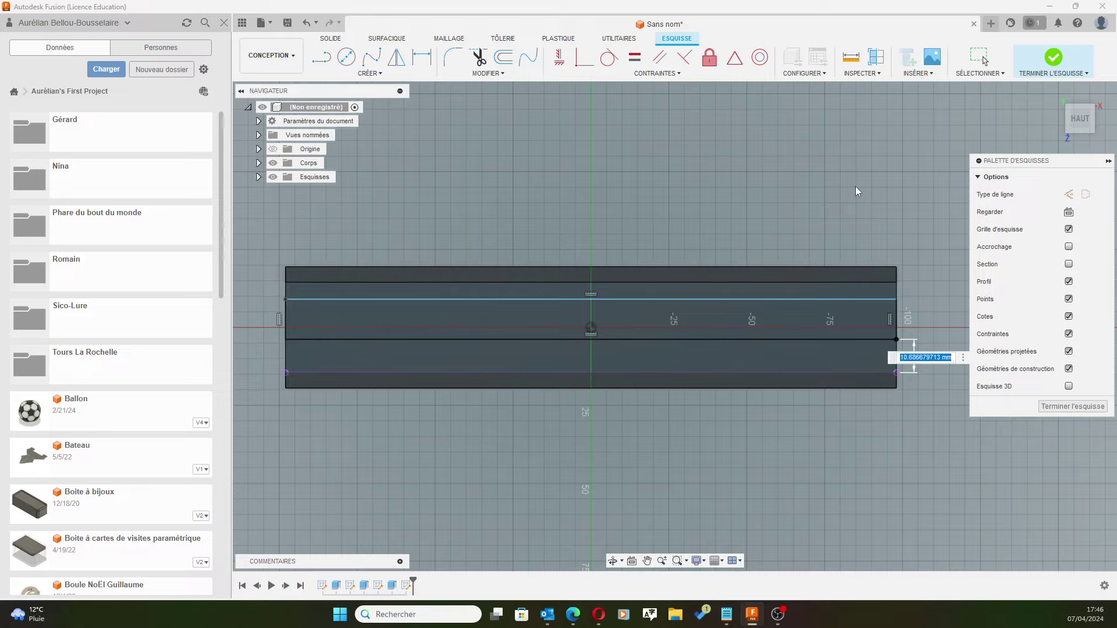
type("10")
key("Return")
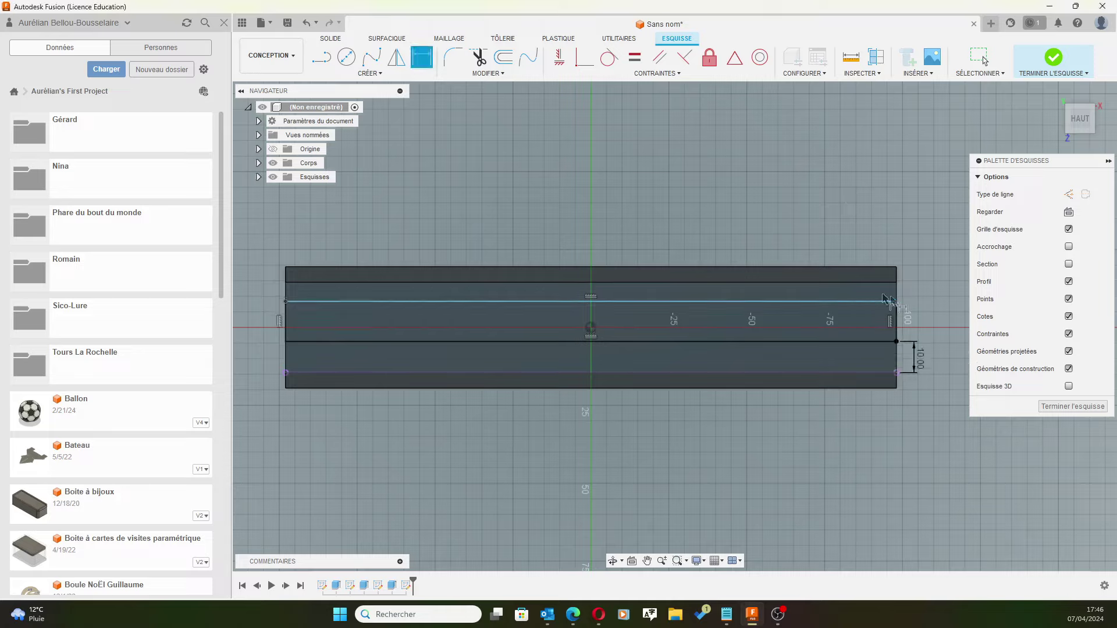
left_click(879, 301)
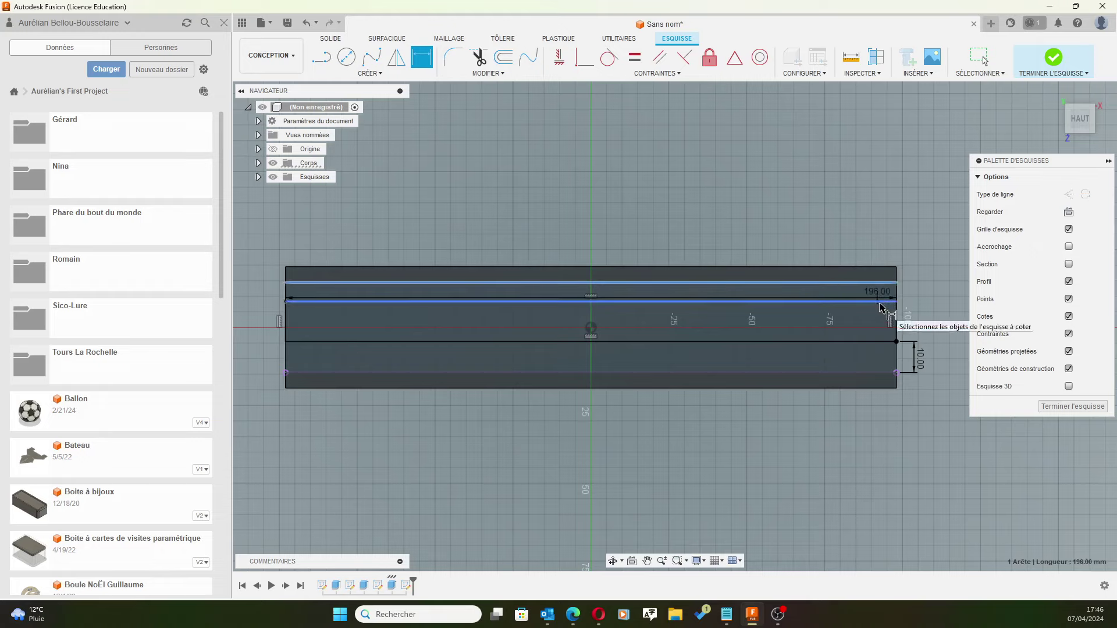
left_click(895, 283)
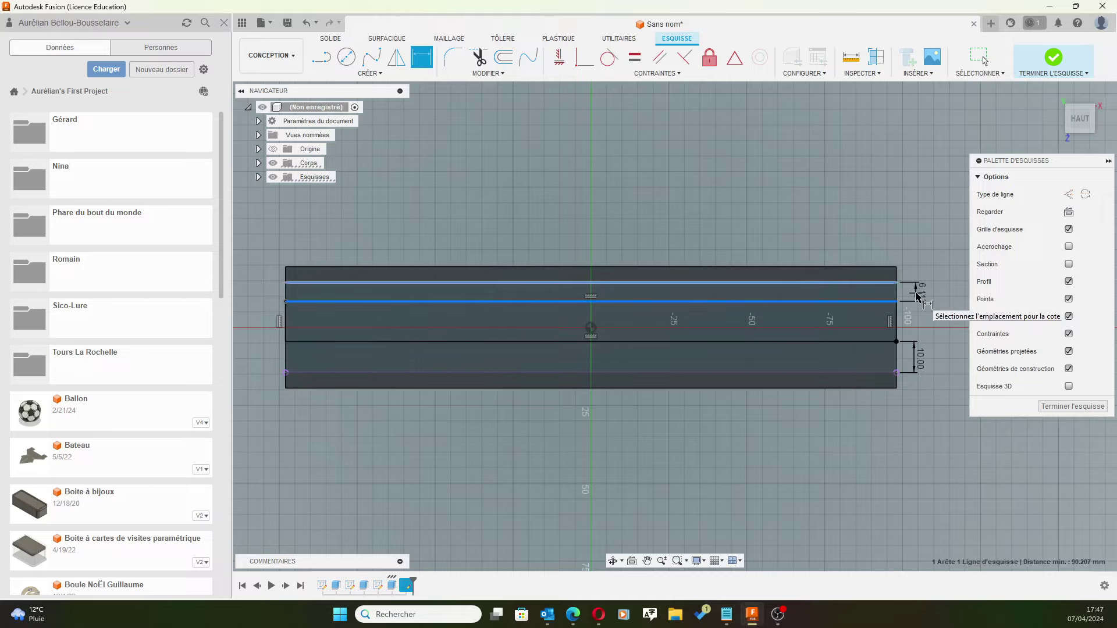
left_click(917, 297)
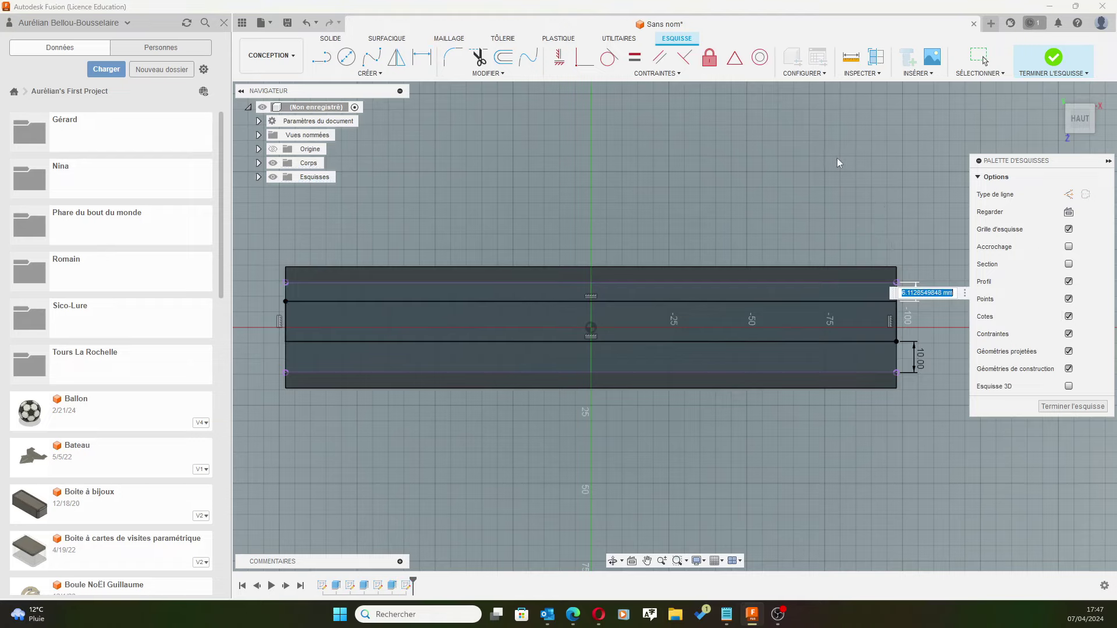
type("16")
key("Return")
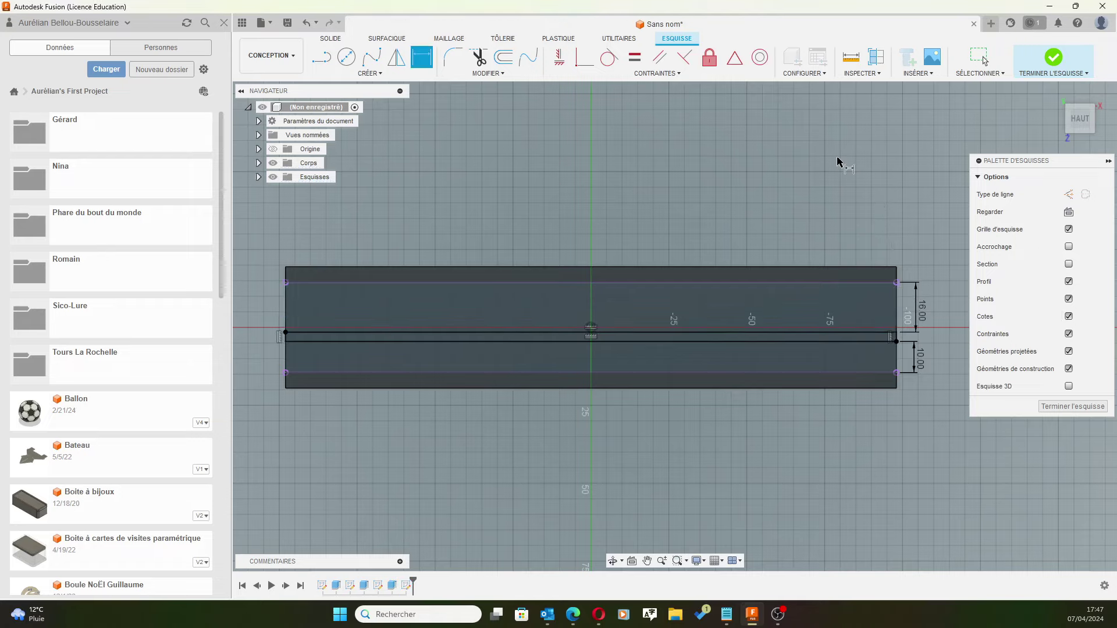
Add a driven 3 mm dimension between the two strip lines and finish the profile sketch
scroll(912, 344, "up", 2)
scroll(912, 343, "up", 3)
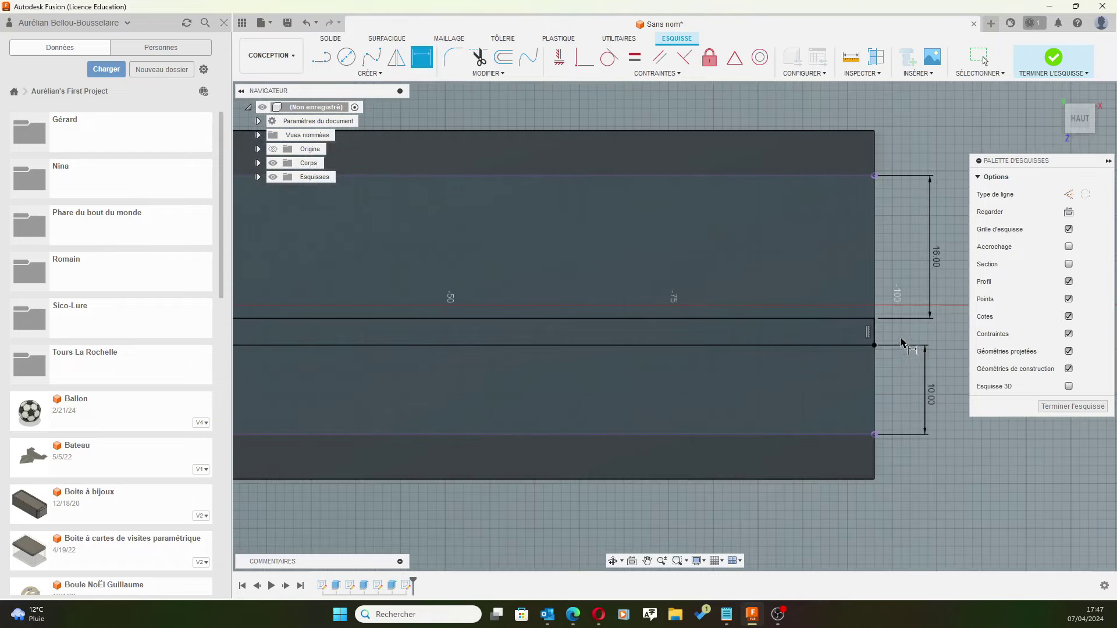
left_click(835, 314)
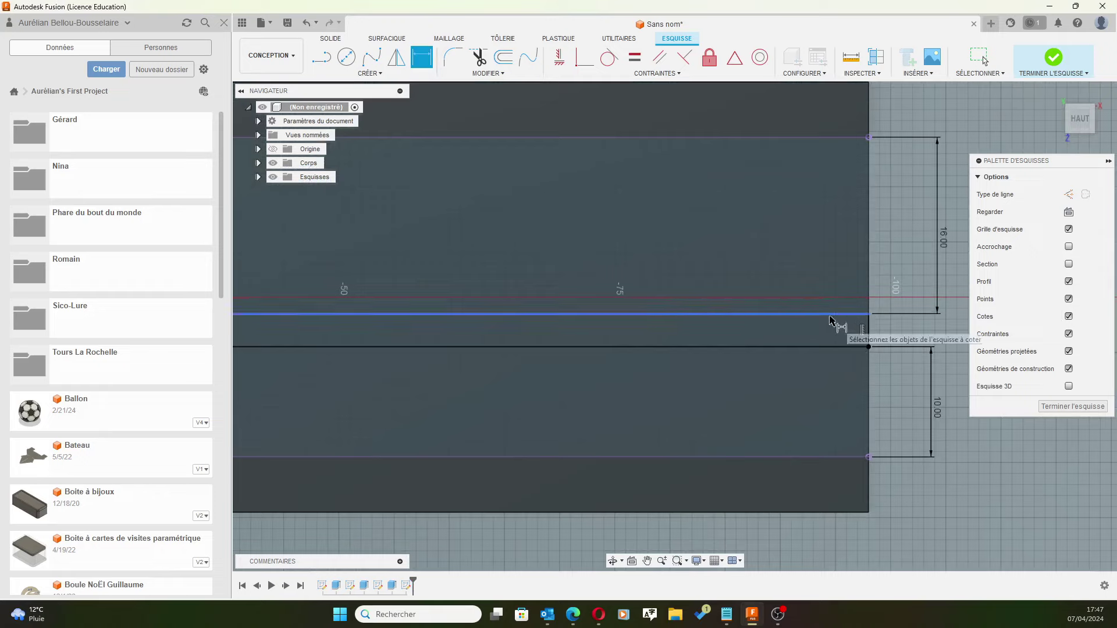
left_click(848, 347)
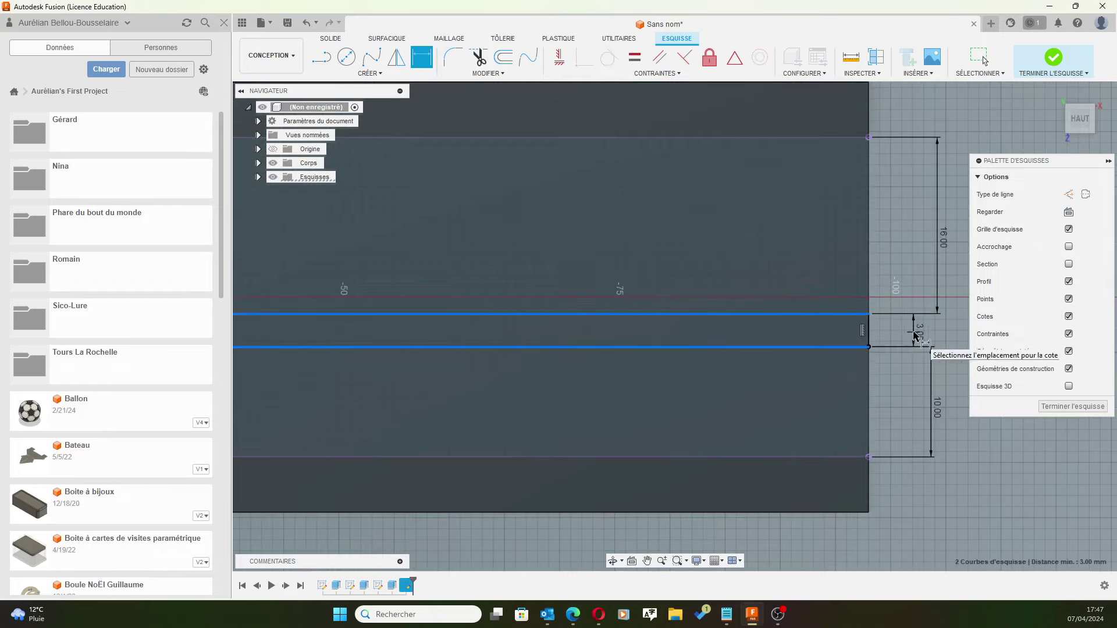
left_click(927, 327)
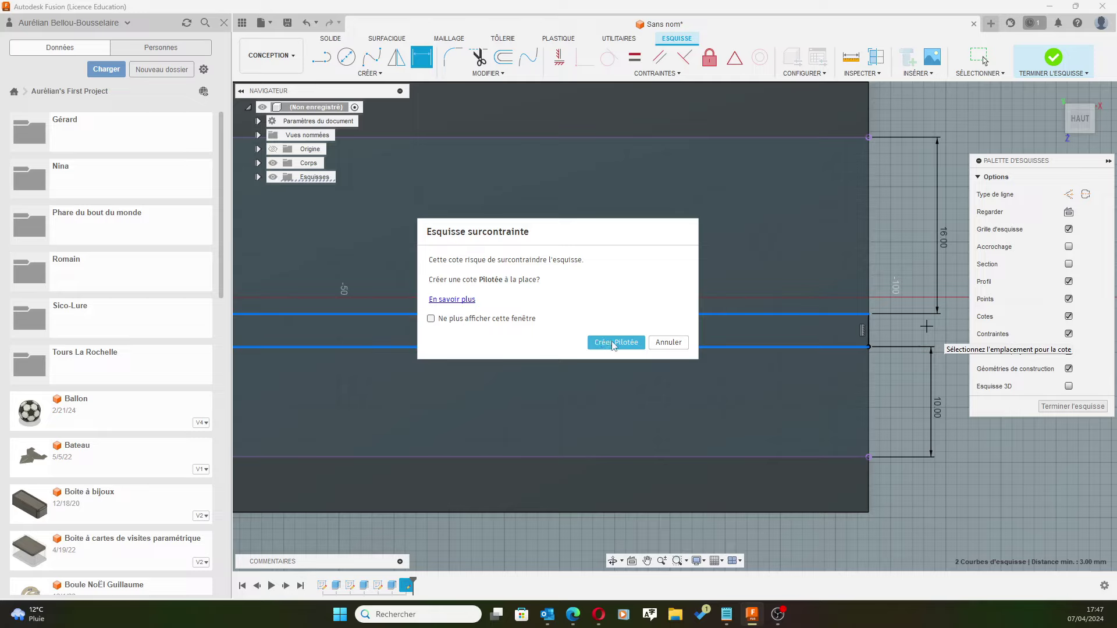
left_click(613, 343)
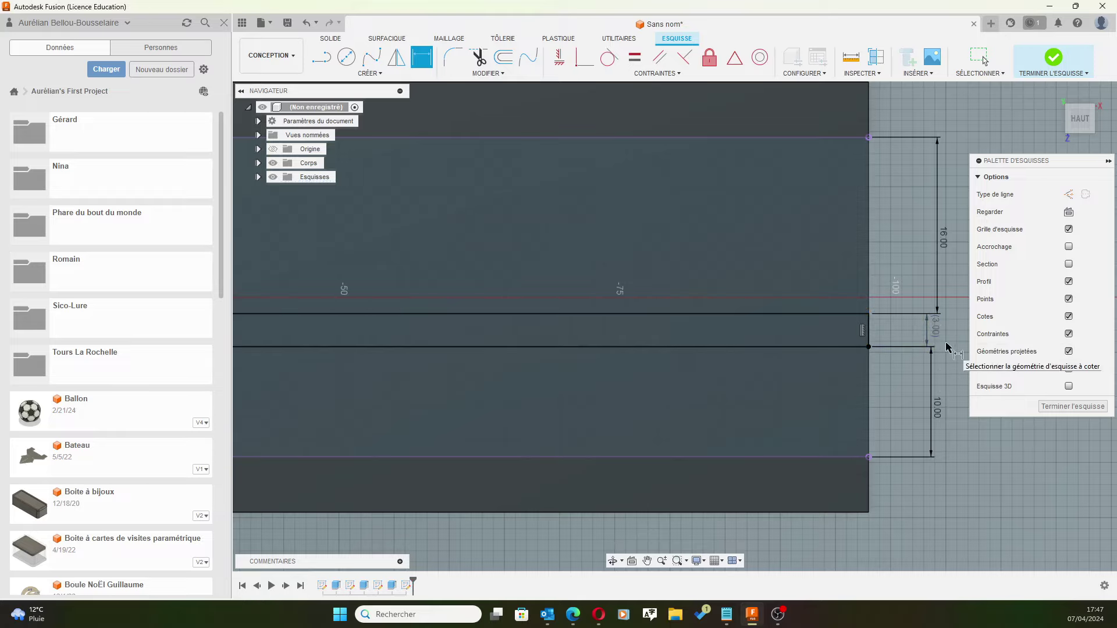
scroll(771, 300, "down", 2)
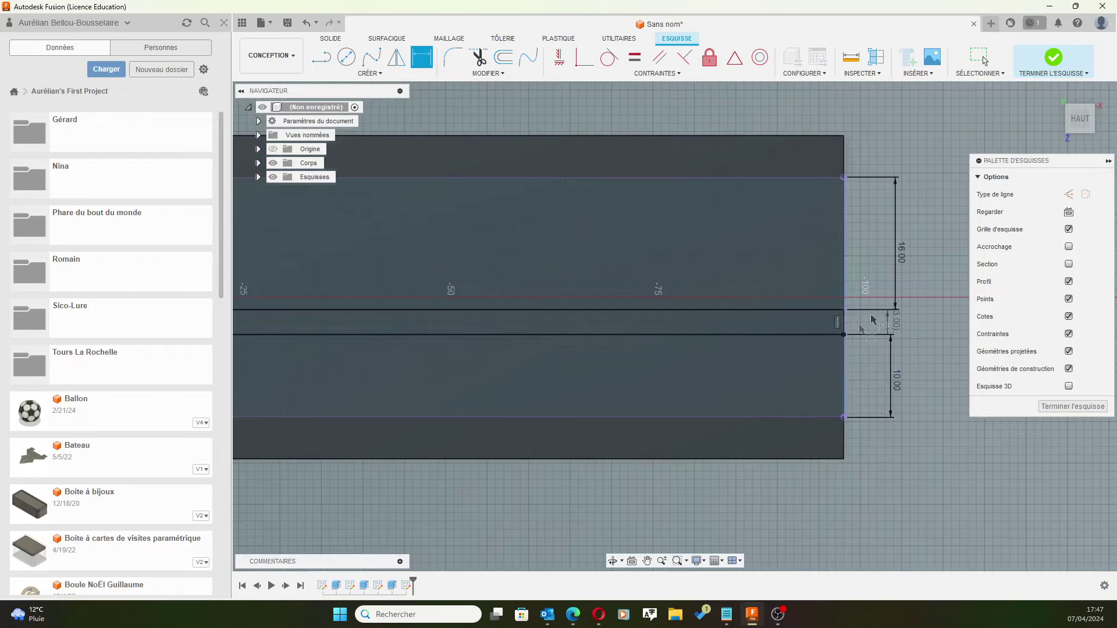
left_click(1052, 61)
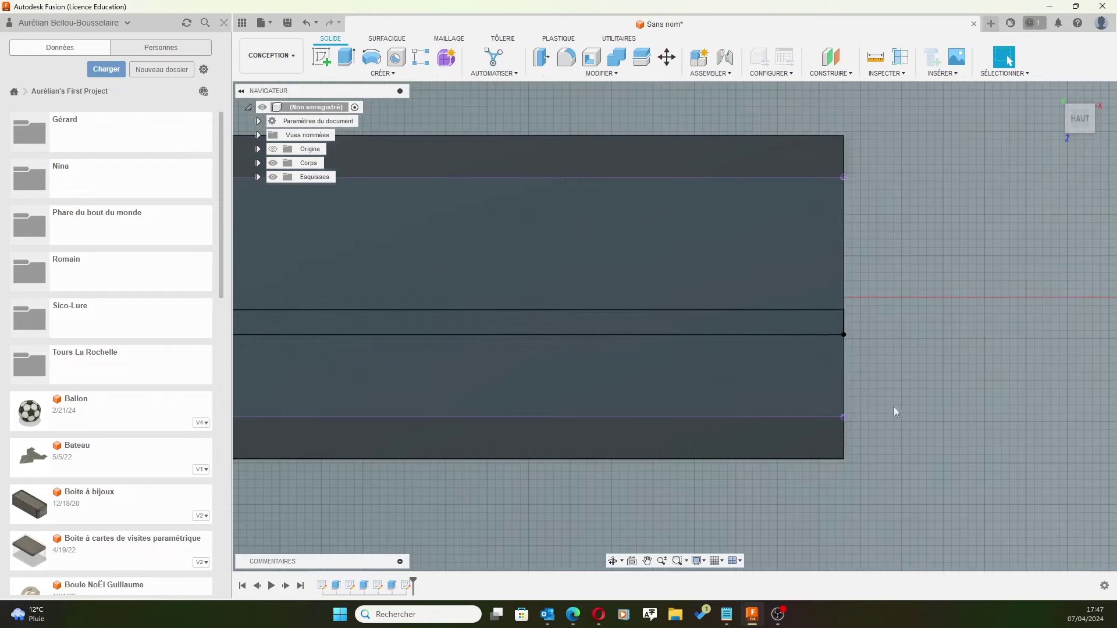
Extrude the narrow strip profile upward 100 mm, joined to the body, as the middle divider
mouse_move(910, 413)
middle_mouse_down("shift")
mouse_move(903, 491)
mouse_move(850, 422)
middle_mouse_up("shift")
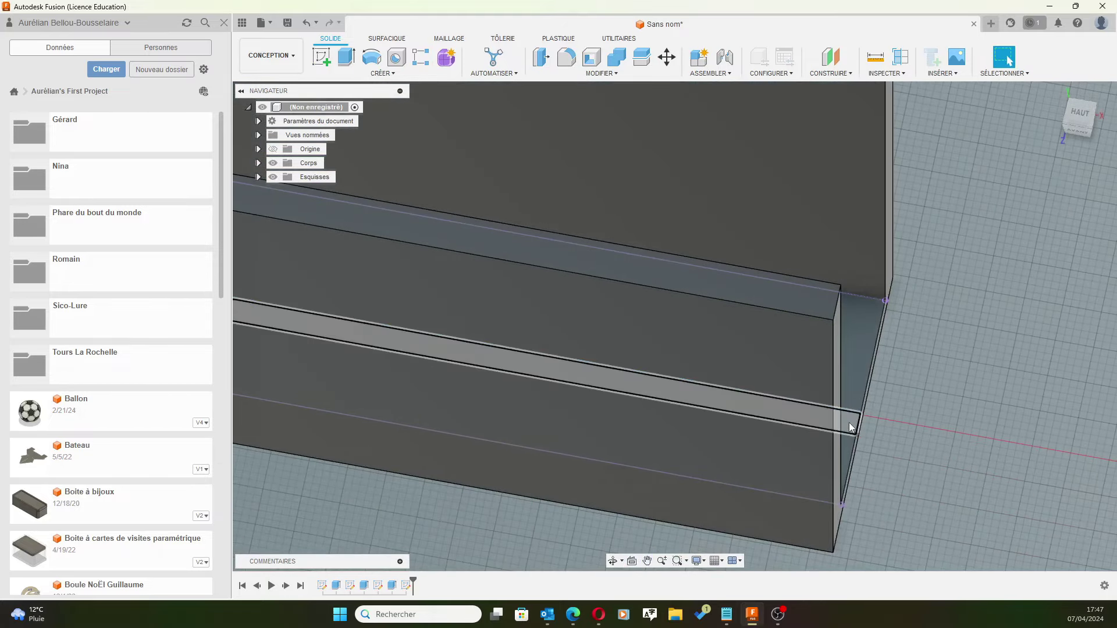
left_click(850, 422)
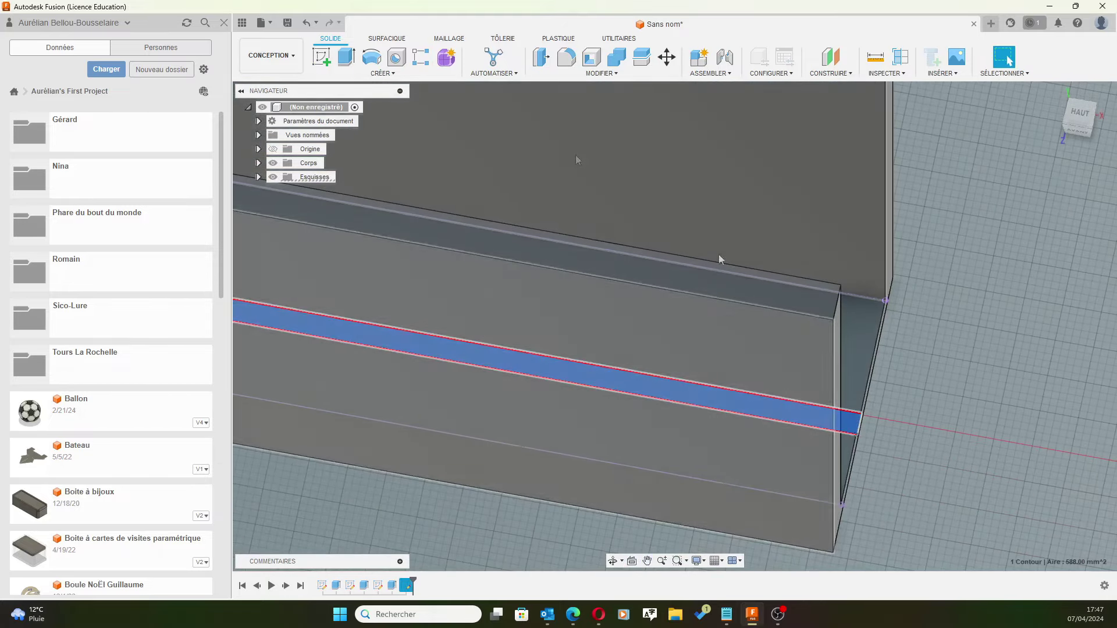
left_click(346, 57)
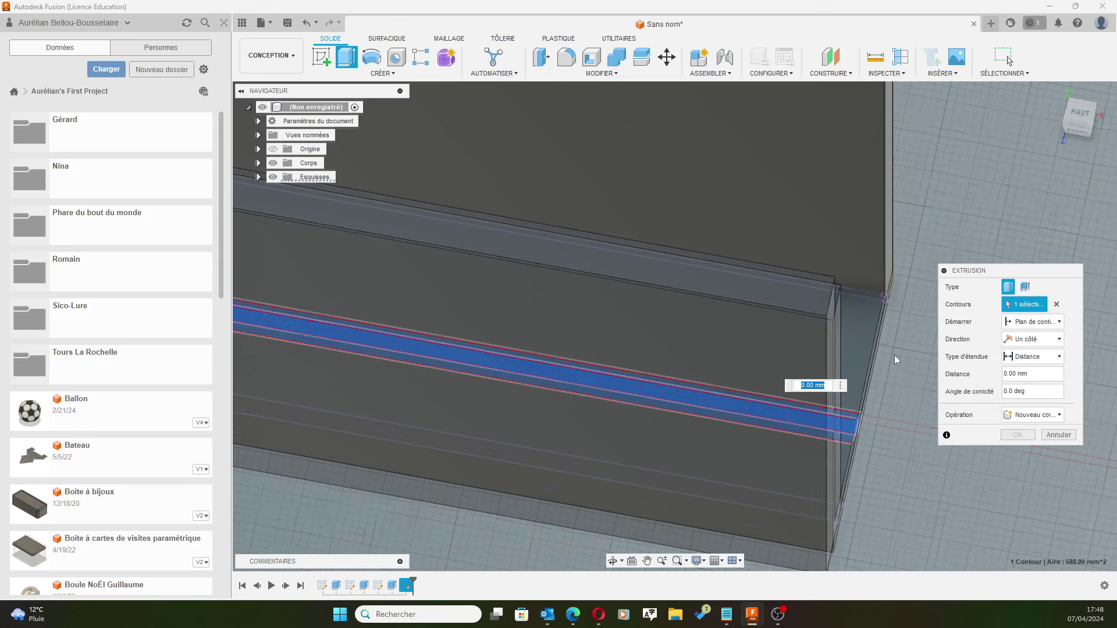
scroll(899, 363, "down", 3)
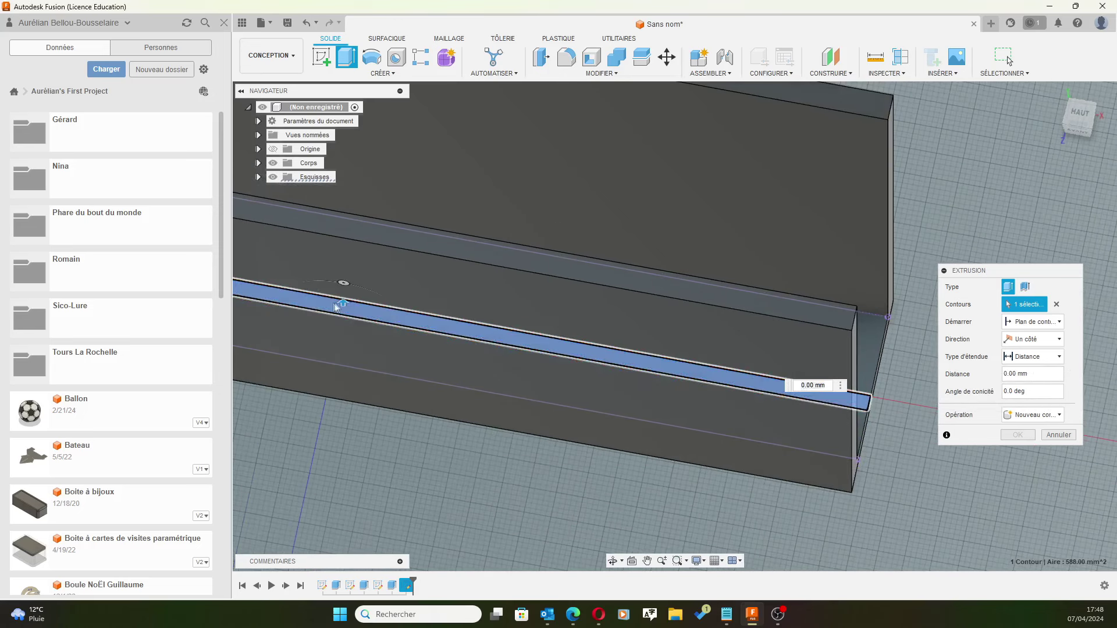
left_click_drag(343, 303, 345, 235)
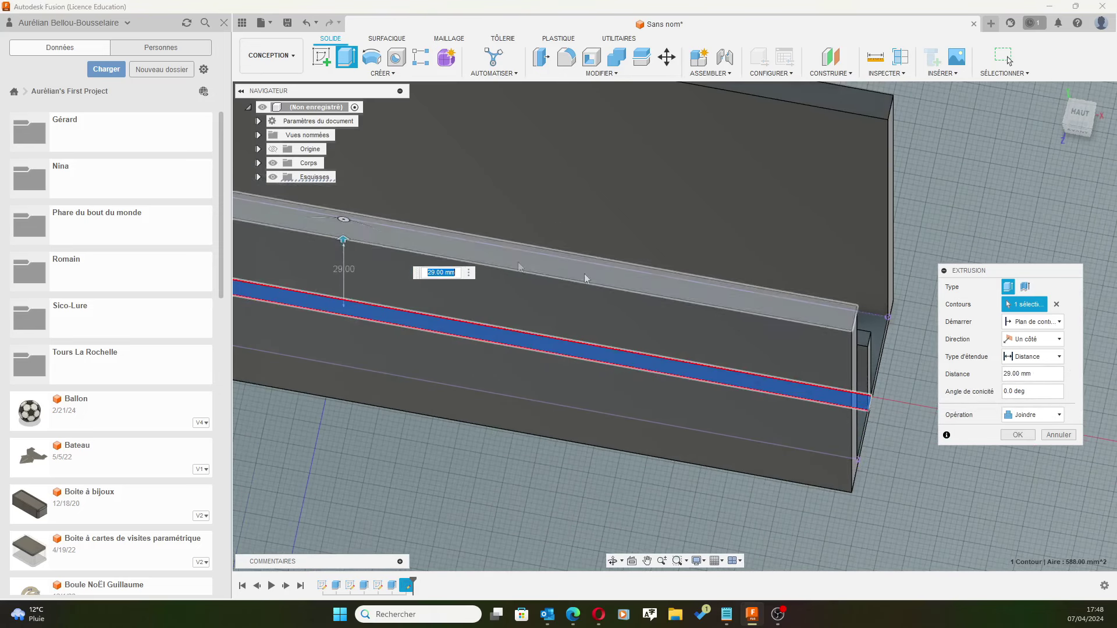
middle_click_drag(519, 273, 870, 414, "shift")
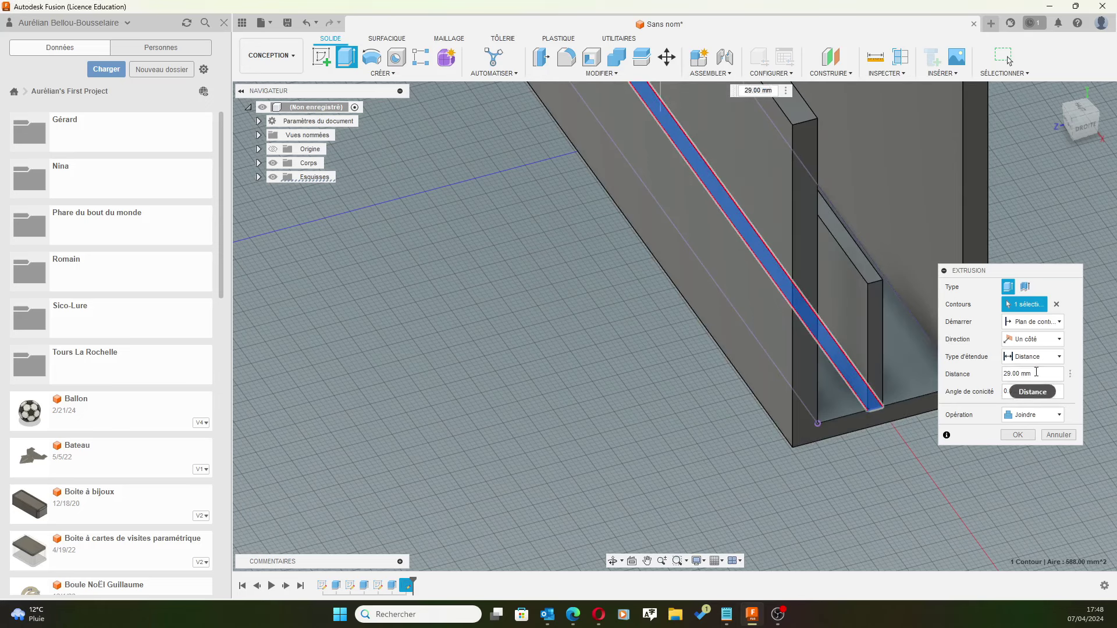
left_click_drag(1036, 372, 1002, 377)
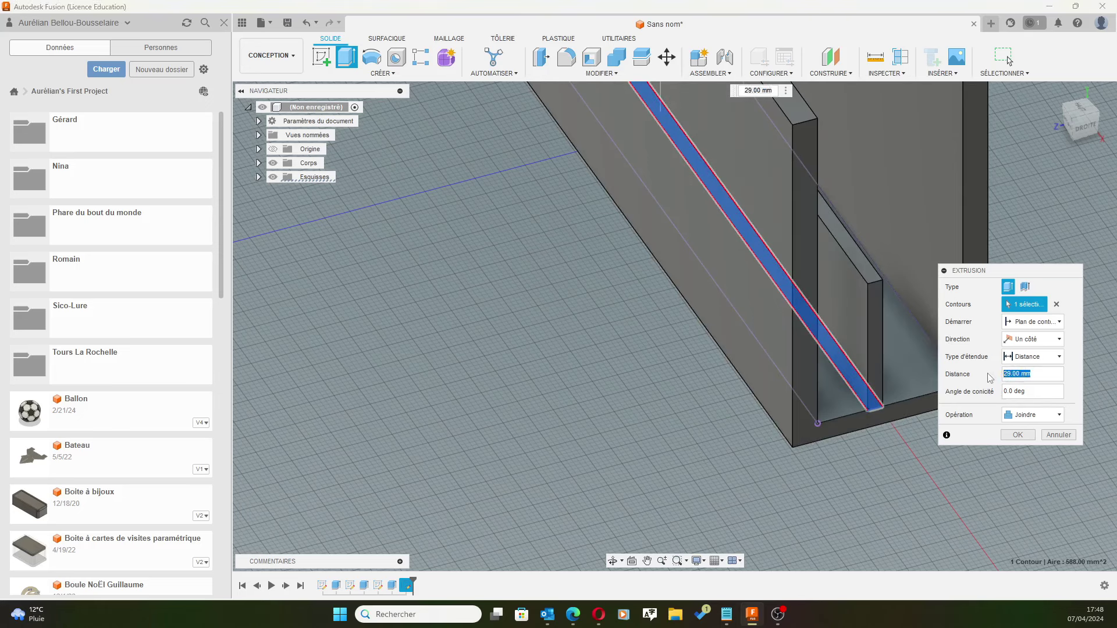
type("100")
key("Return")
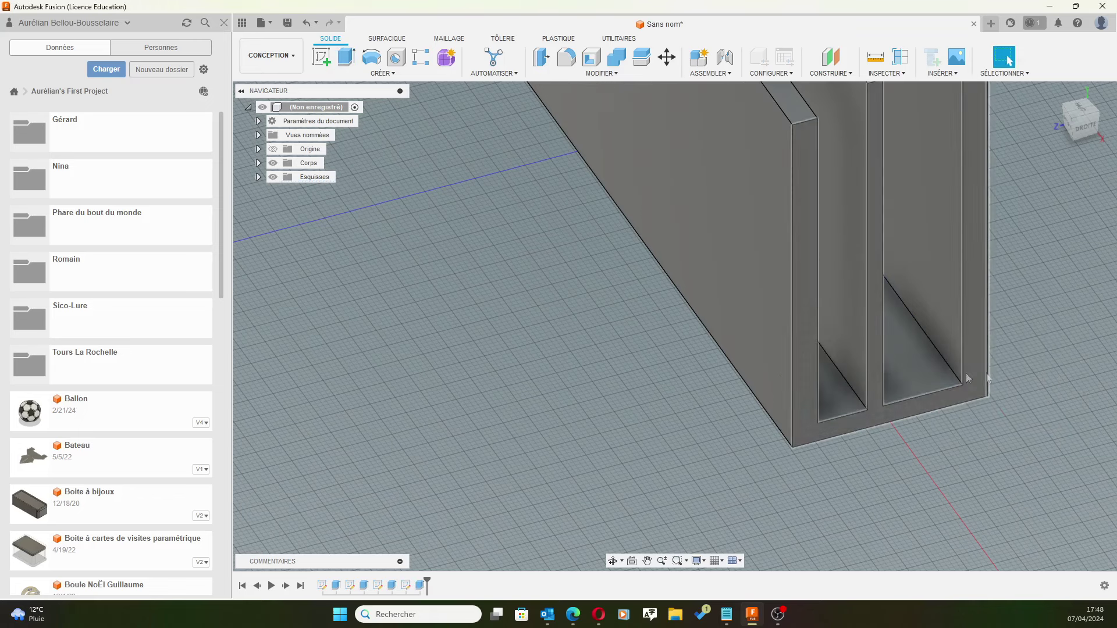
mouse_move(668, 384)
middle_mouse_down()
mouse_move(663, 367)
mouse_move(636, 353)
middle_mouse_up()
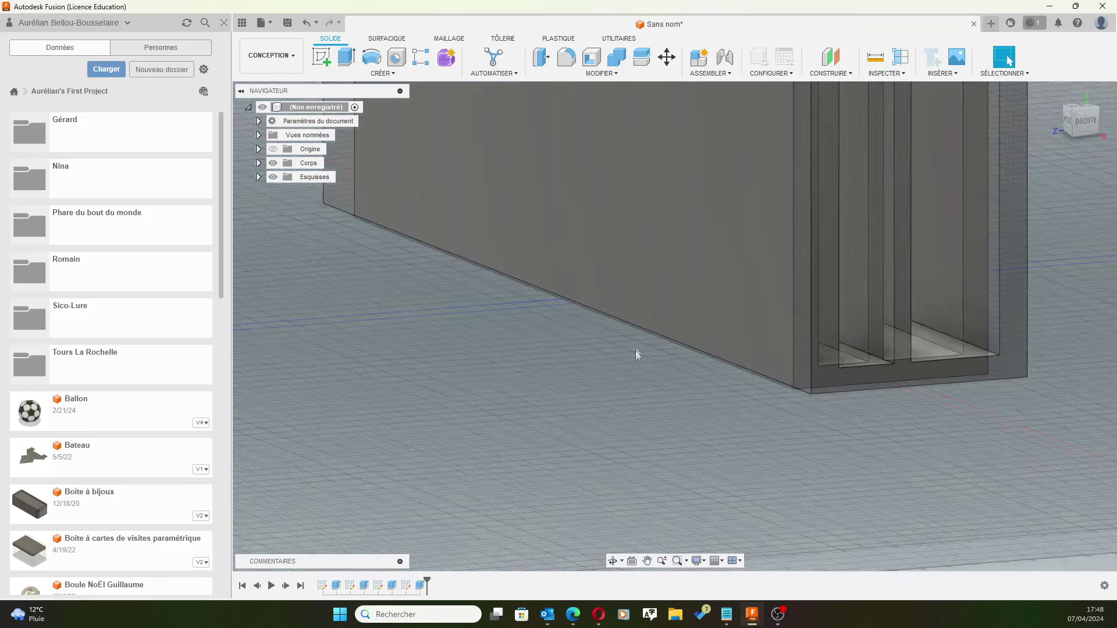
Zoom out and pan until the whole three-walled channel is visible
scroll(763, 269, "down", 5)
scroll(763, 270, "down", 5)
mouse_move(763, 270)
middle_mouse_down()
mouse_move(694, 276)
mouse_move(664, 309)
mouse_move(633, 309)
mouse_move(669, 325)
middle_mouse_up()
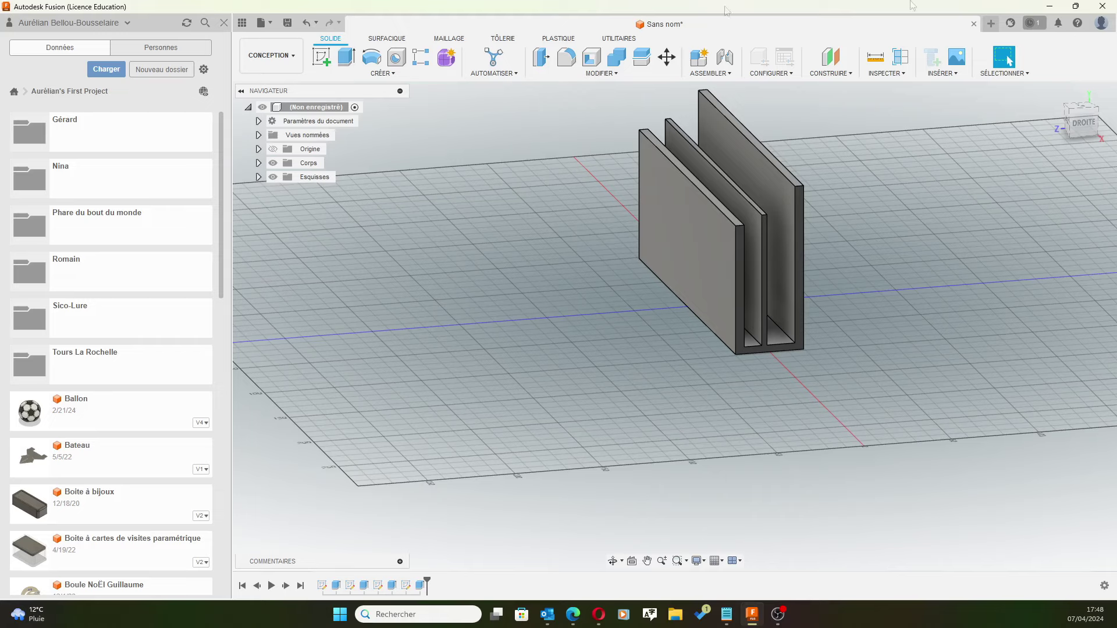
left_click(335, 588)
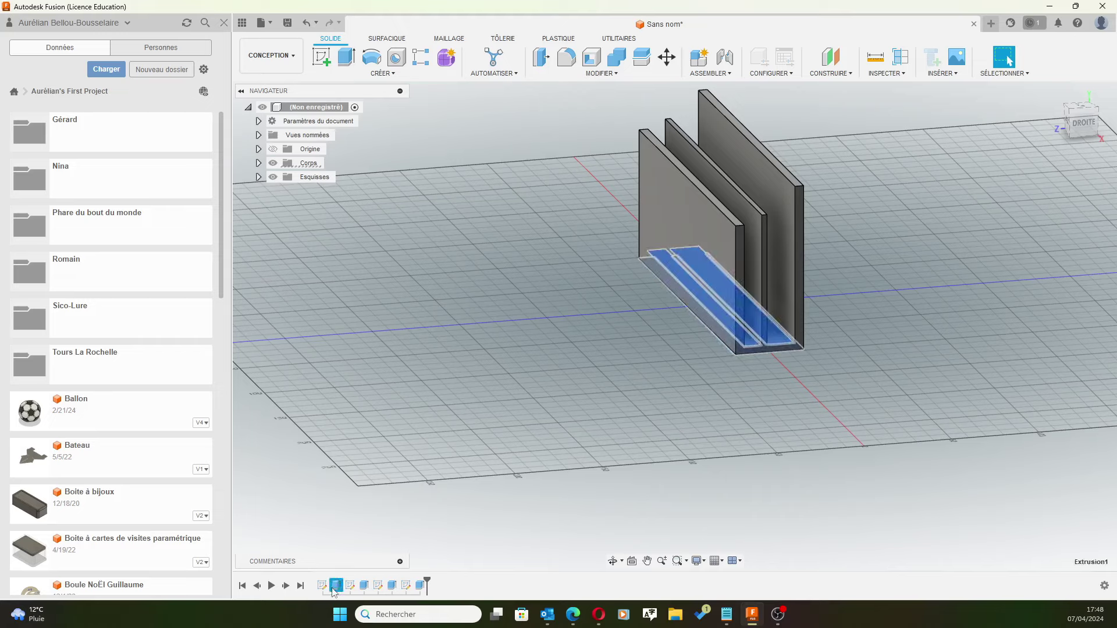
Edit Extrusion2 in the timeline and change the front wall height to 60 mm
left_click(364, 586)
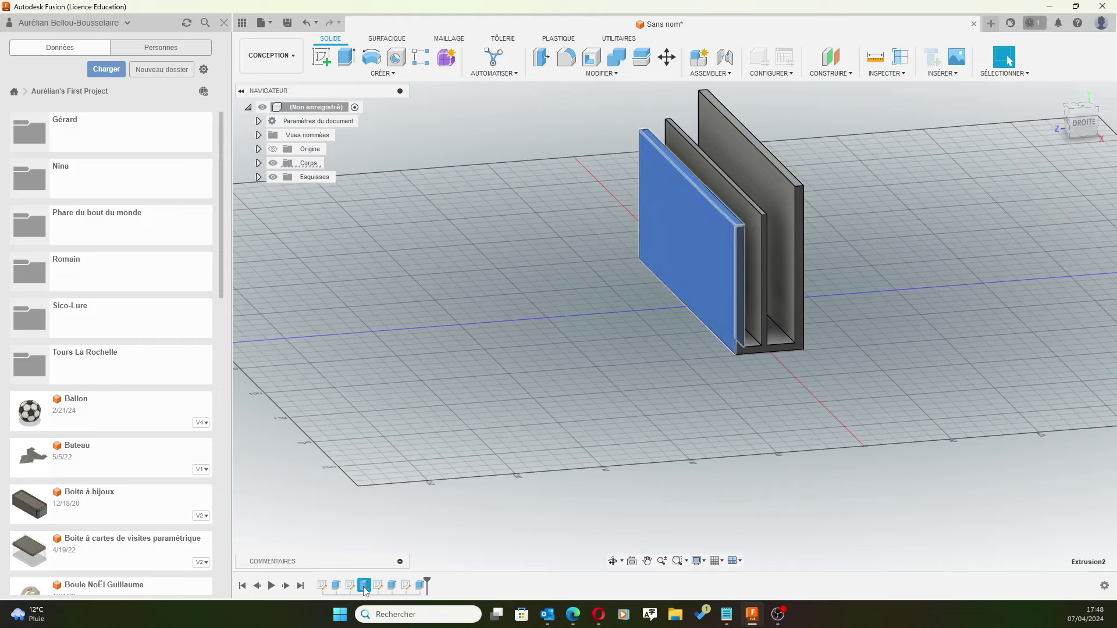
right_click(365, 587)
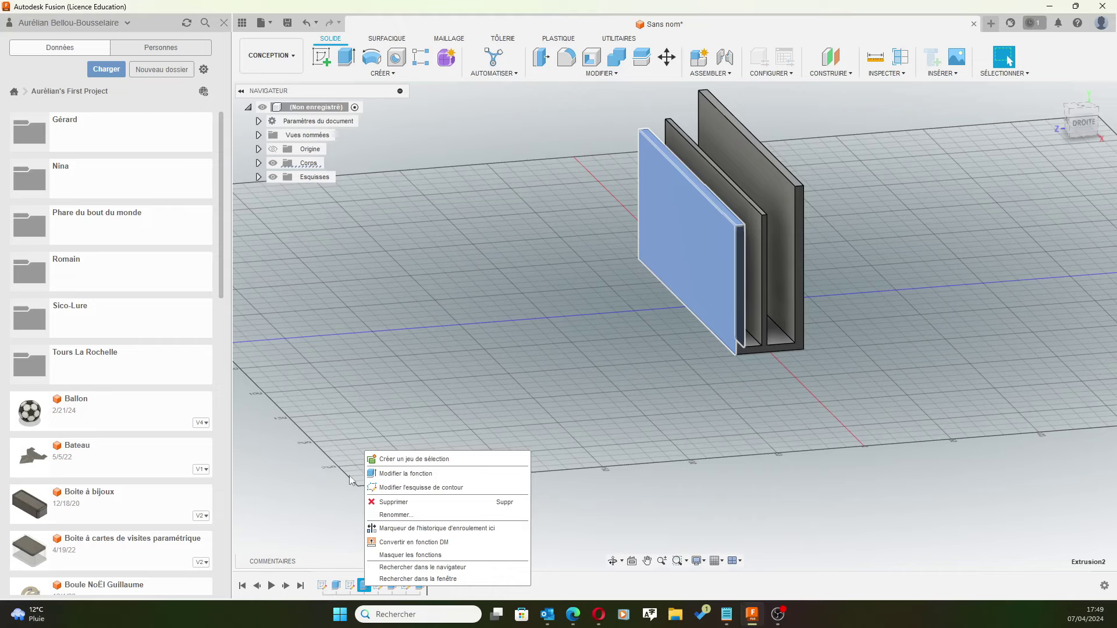
left_click(402, 474)
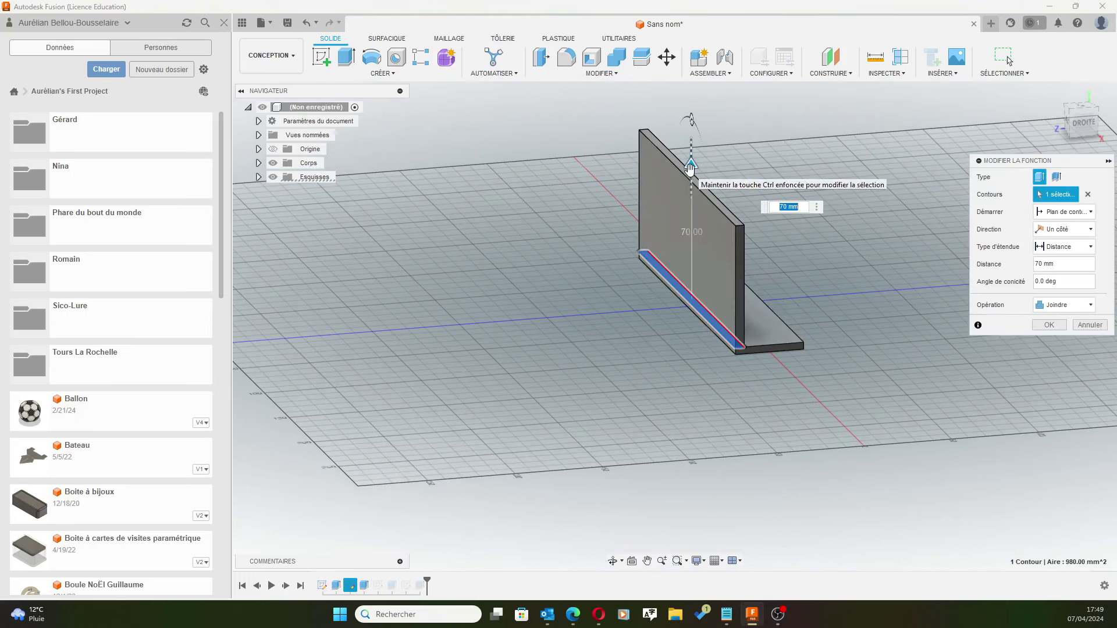
left_click_drag(690, 169, 692, 184)
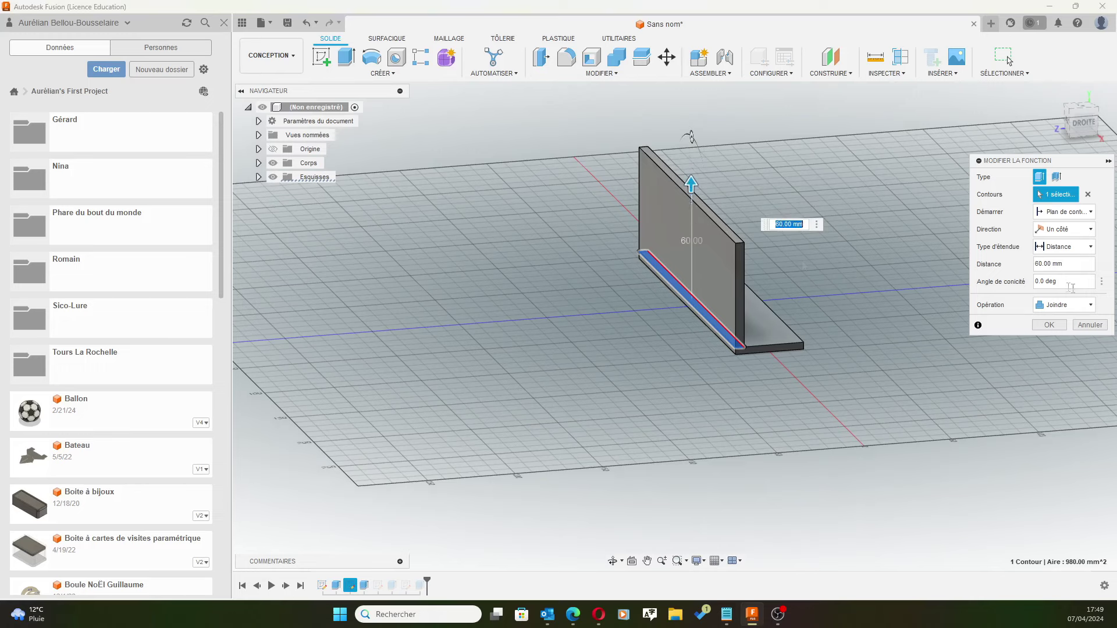
left_click(1045, 326)
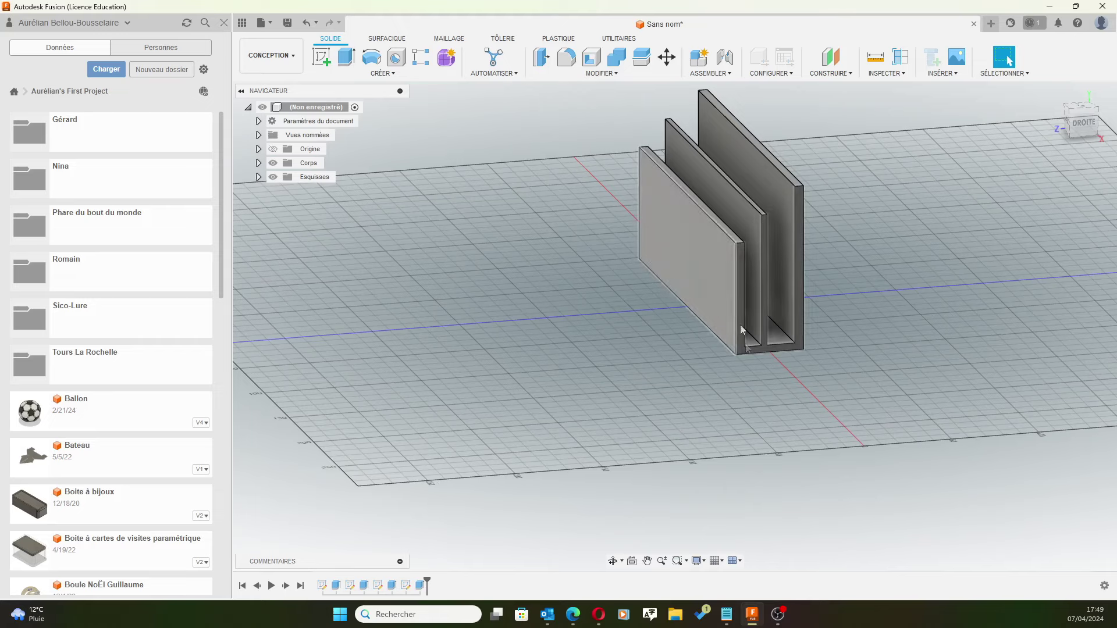
left_click(336, 587)
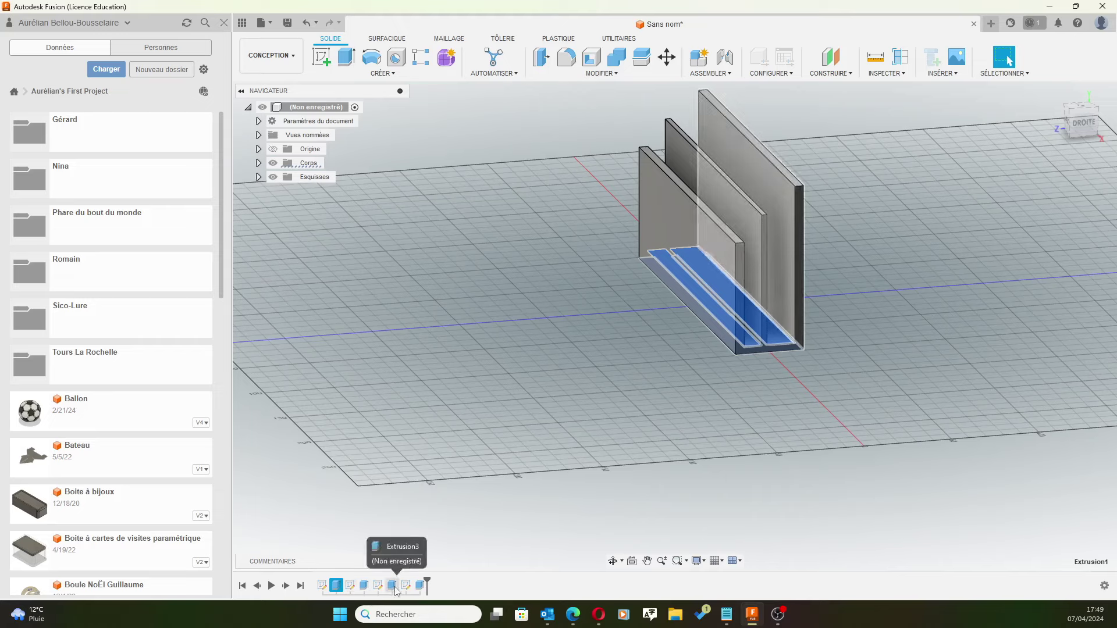
left_click(895, 339)
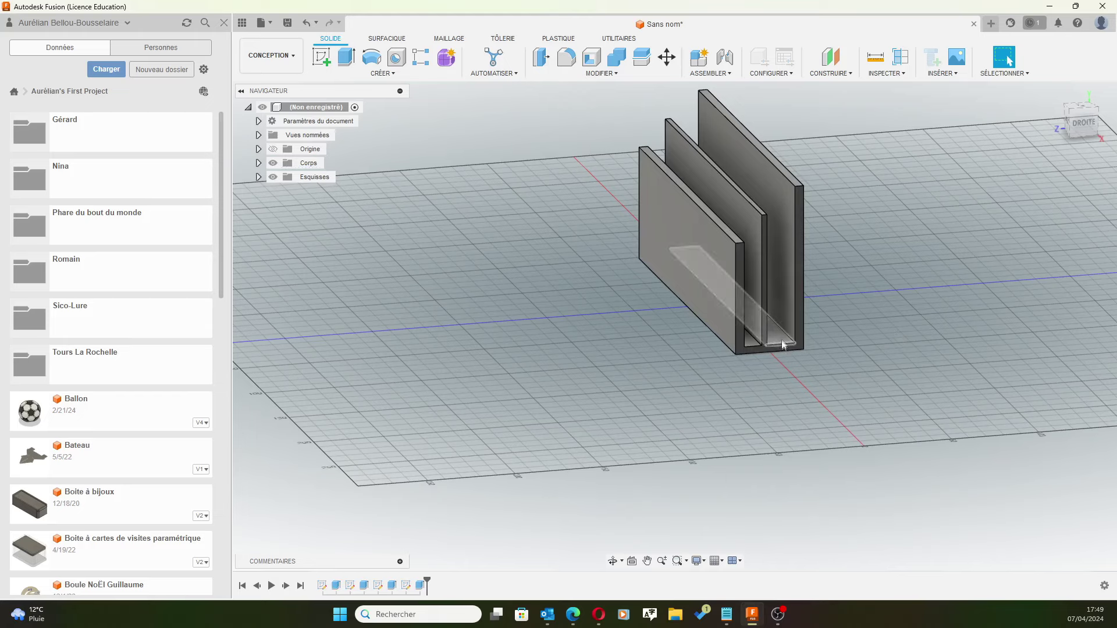
middle_click_drag(506, 275, 559, 323)
left_click(1076, 111)
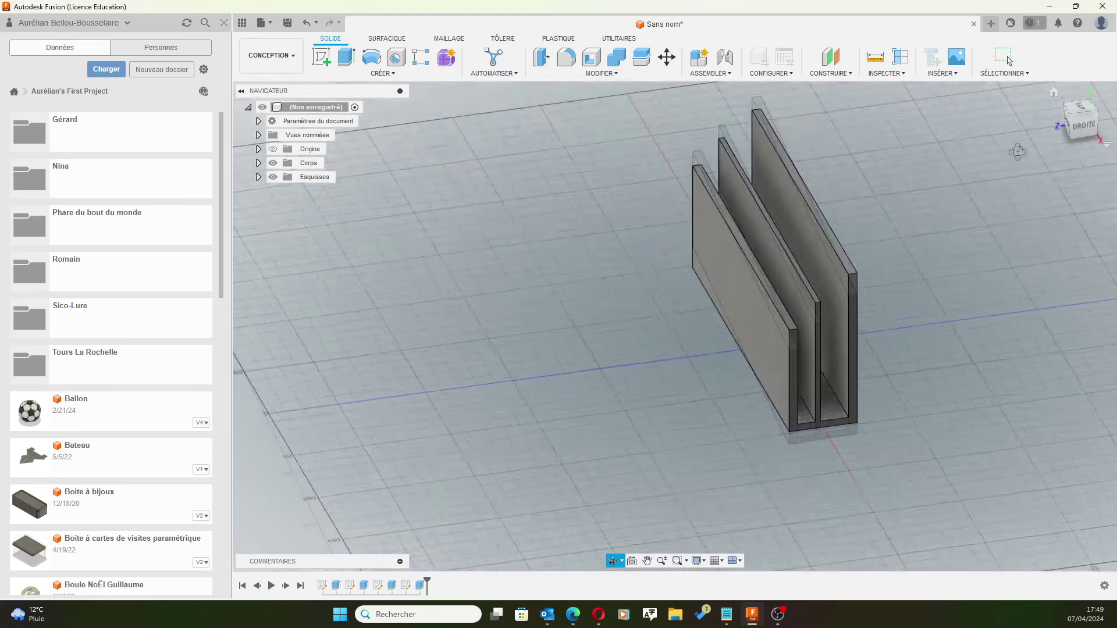
Set a horizontal top view of the part and create a sketch on its top face
left_click(1079, 115)
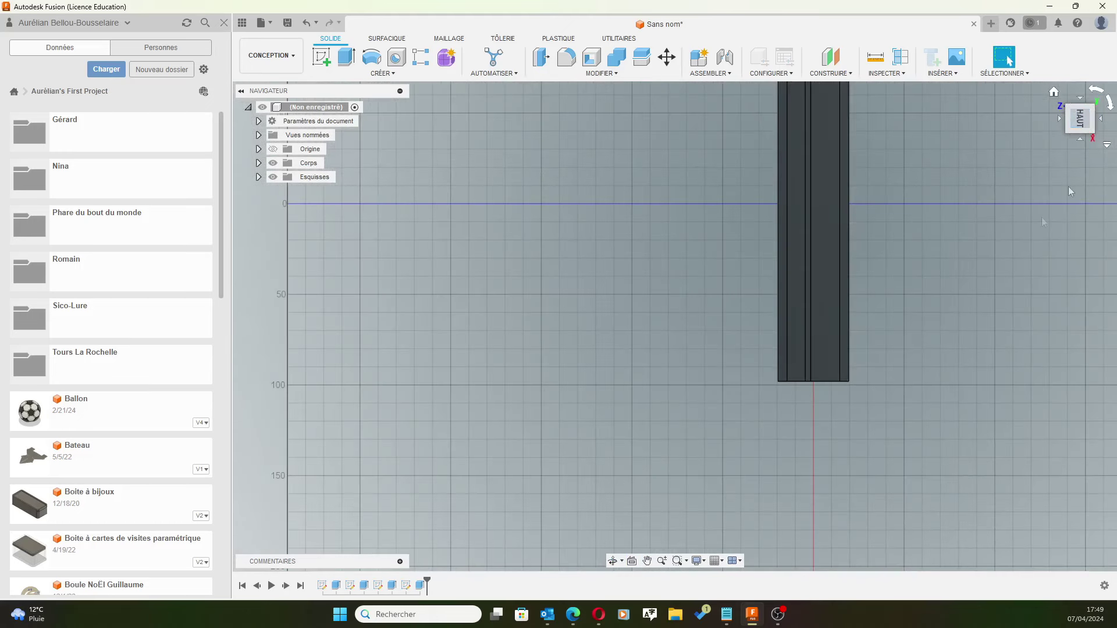
mouse_move(902, 176)
middle_mouse_down()
mouse_move(873, 294)
mouse_move(870, 262)
middle_mouse_up()
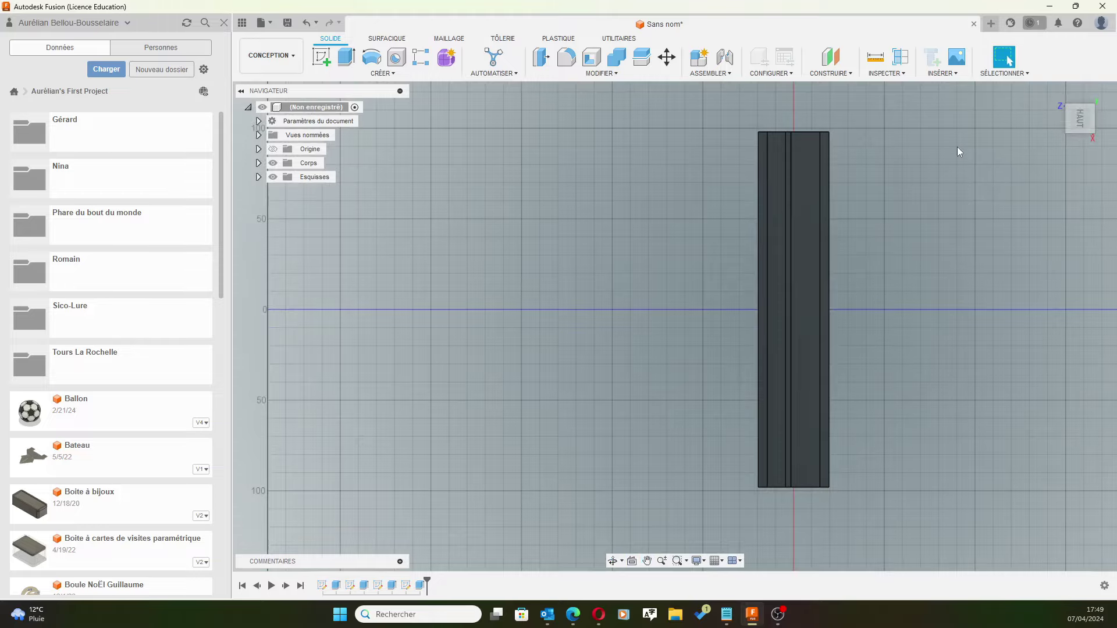
mouse_move(1080, 118)
left_click(1094, 93)
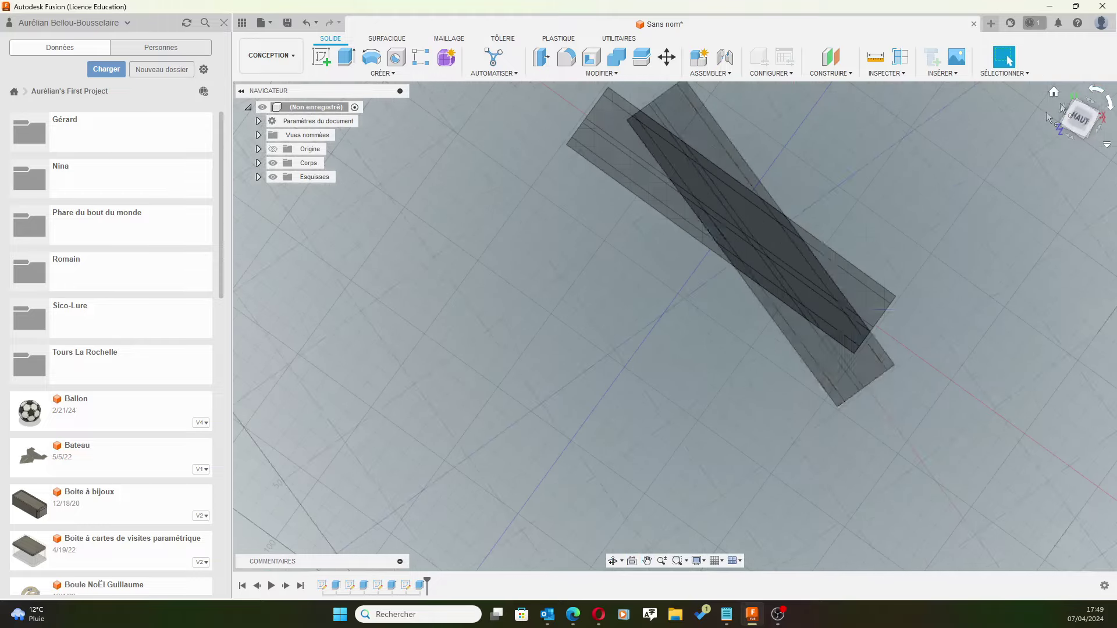
middle_click_drag(609, 130, 494, 270)
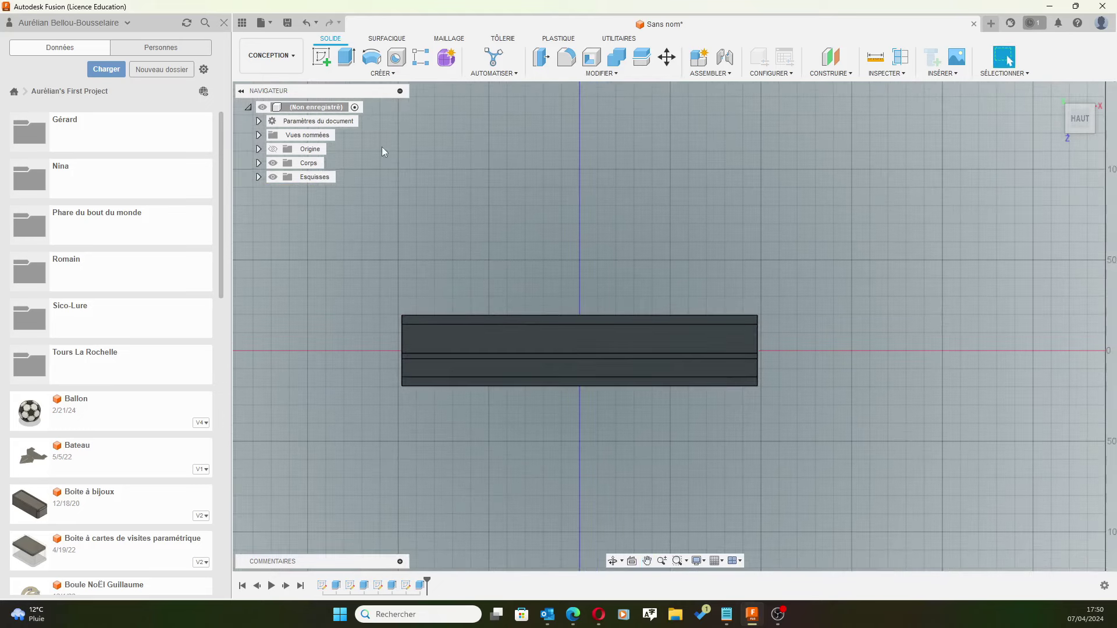
left_click(665, 346)
left_click(322, 56)
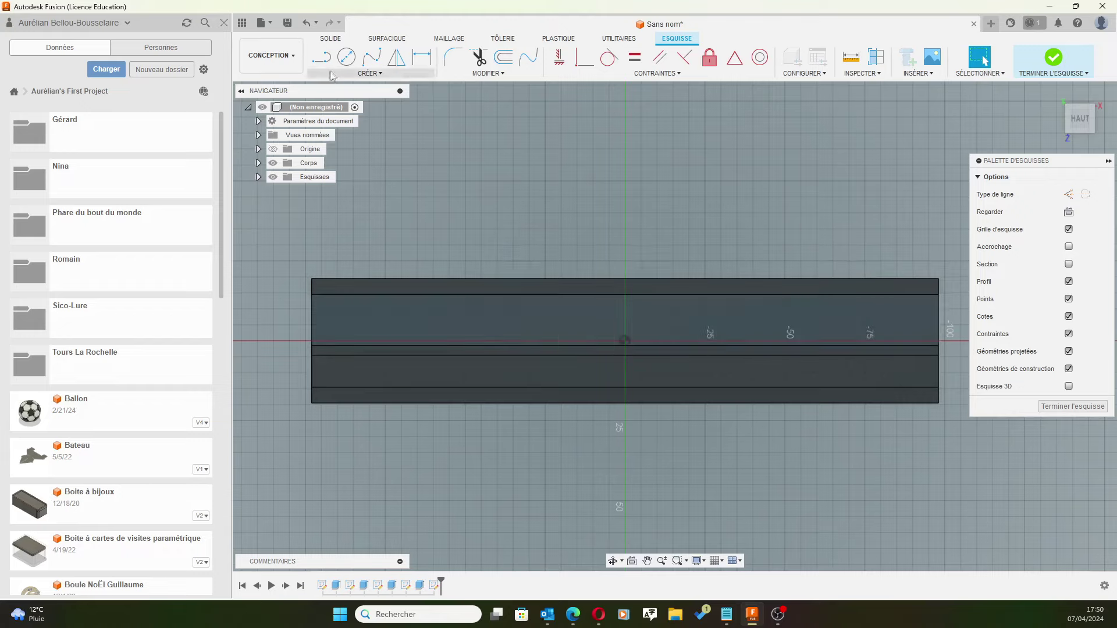
Begin a two-point rectangle at the body's right corner, then cancel it
left_click(359, 75)
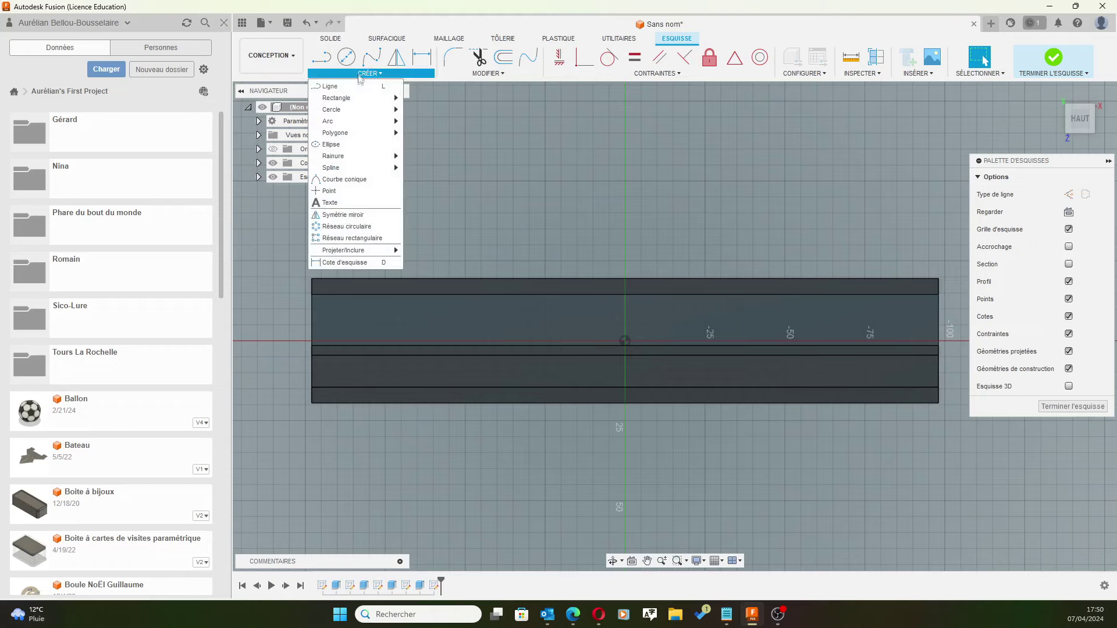
mouse_move(337, 98)
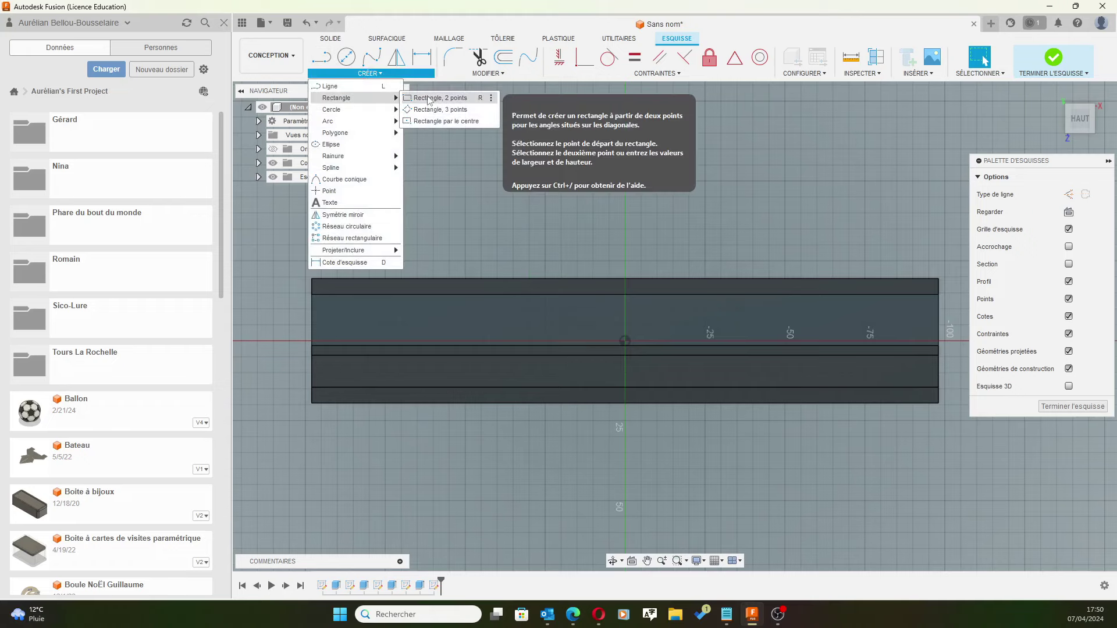
left_click(429, 98)
scroll(938, 273, "up", 2)
scroll(940, 271, "up", 2)
scroll(942, 268, "up", 1)
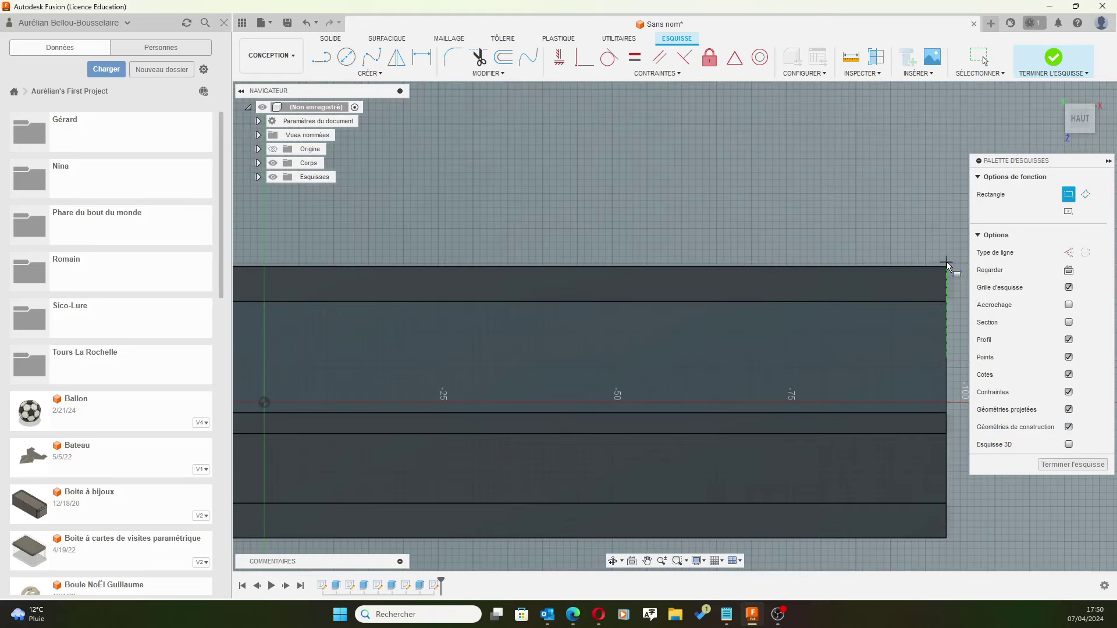
left_click(947, 302)
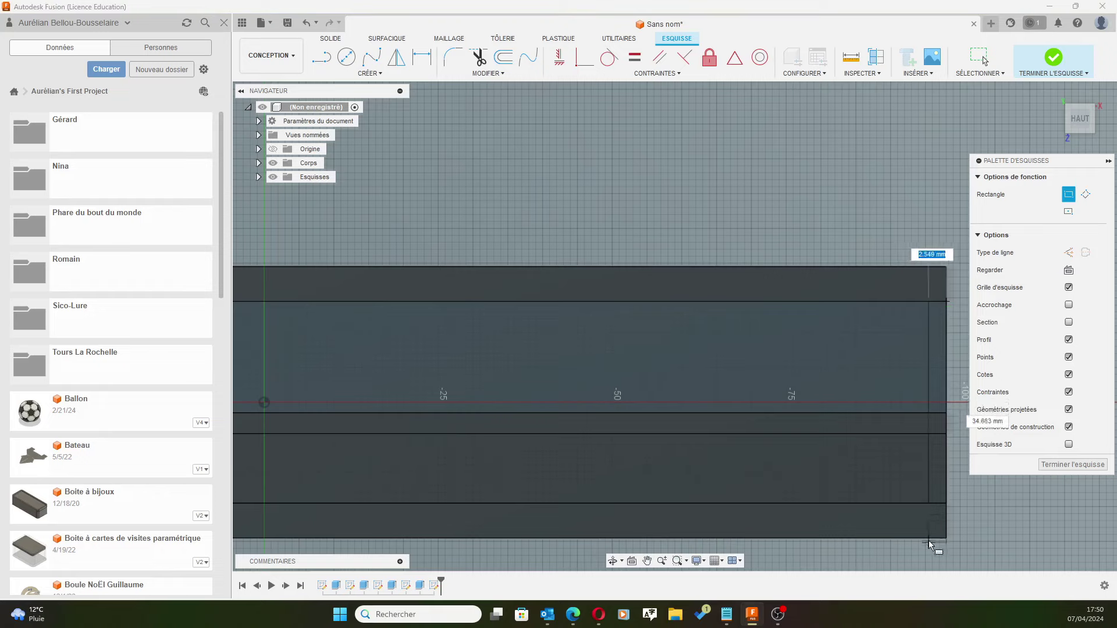
key("Escape")
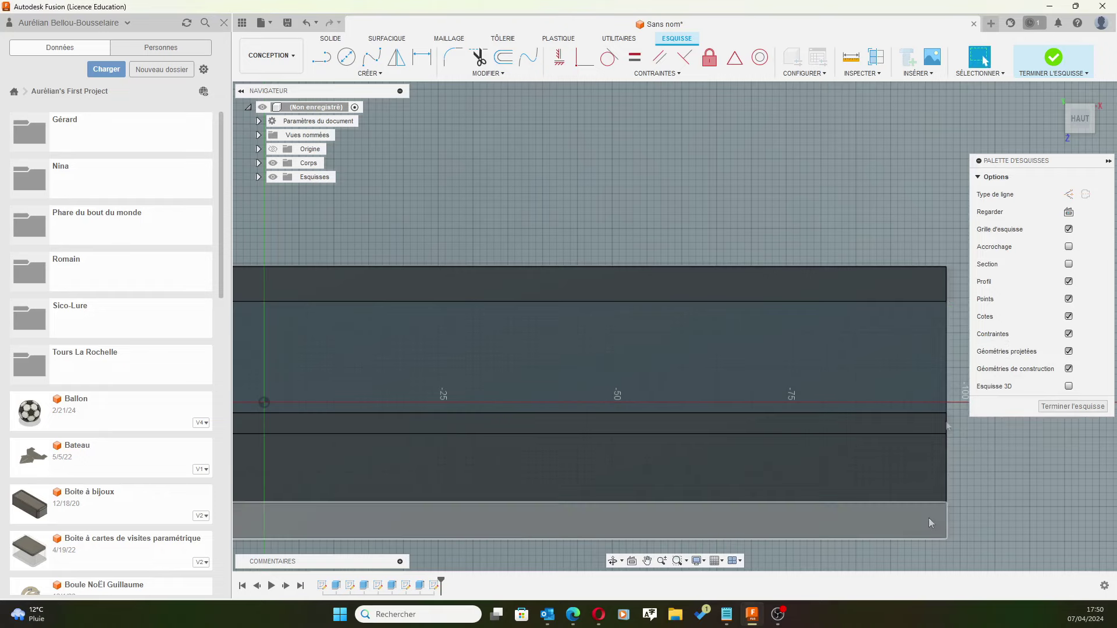
Project the body's four corner vertices into the sketch with Projeter
left_click(945, 266)
left_click(369, 73)
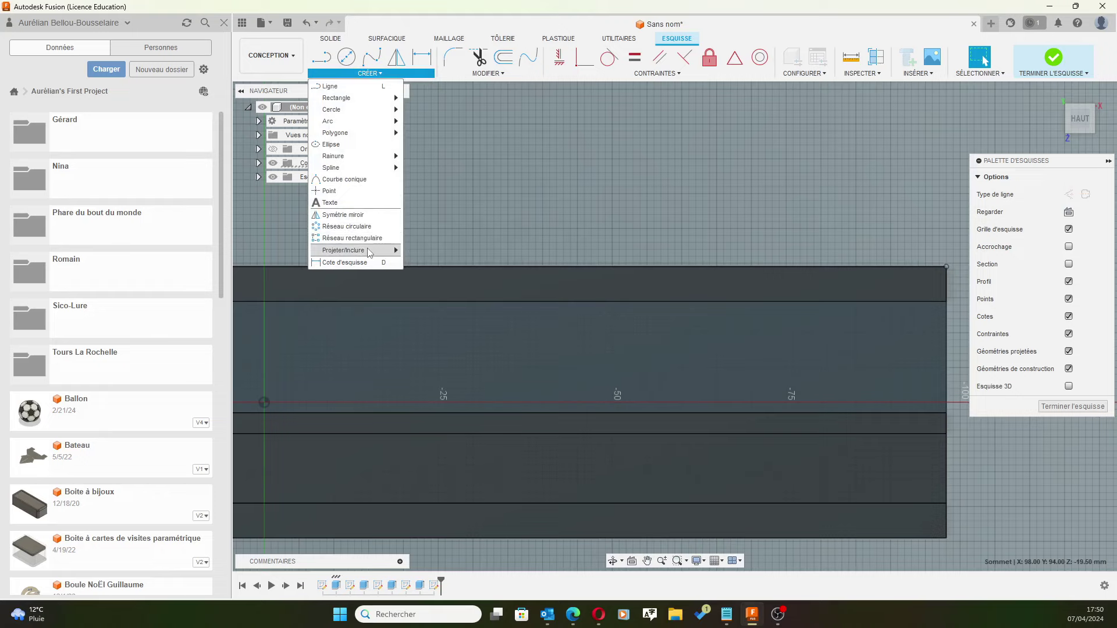
mouse_move(344, 251)
left_click(424, 250)
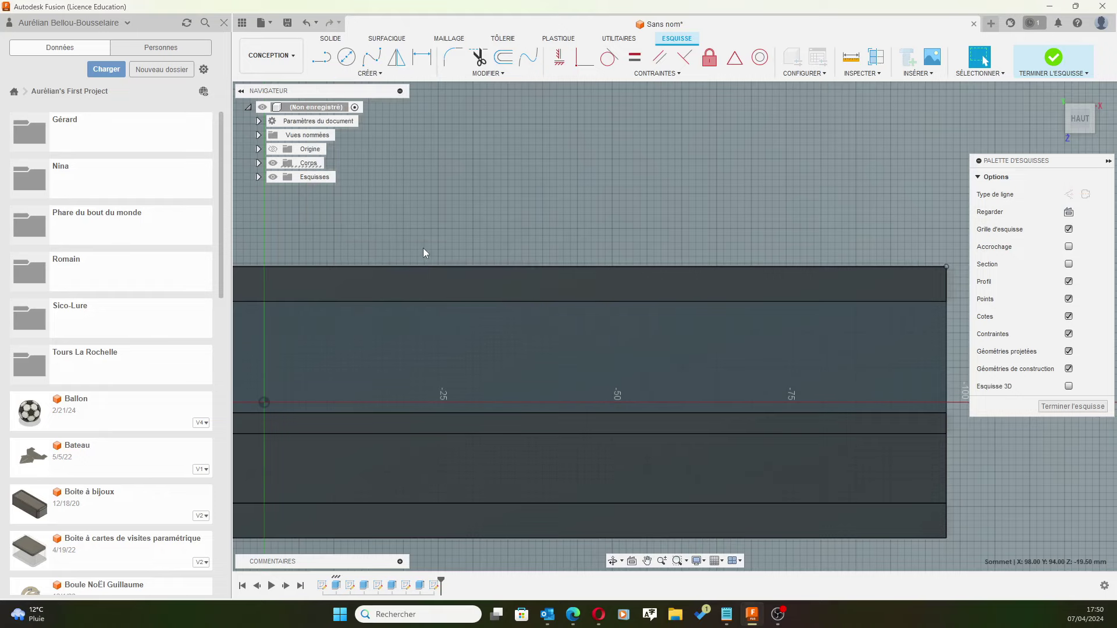
left_click(947, 538)
middle_click_drag(455, 226, 523, 226)
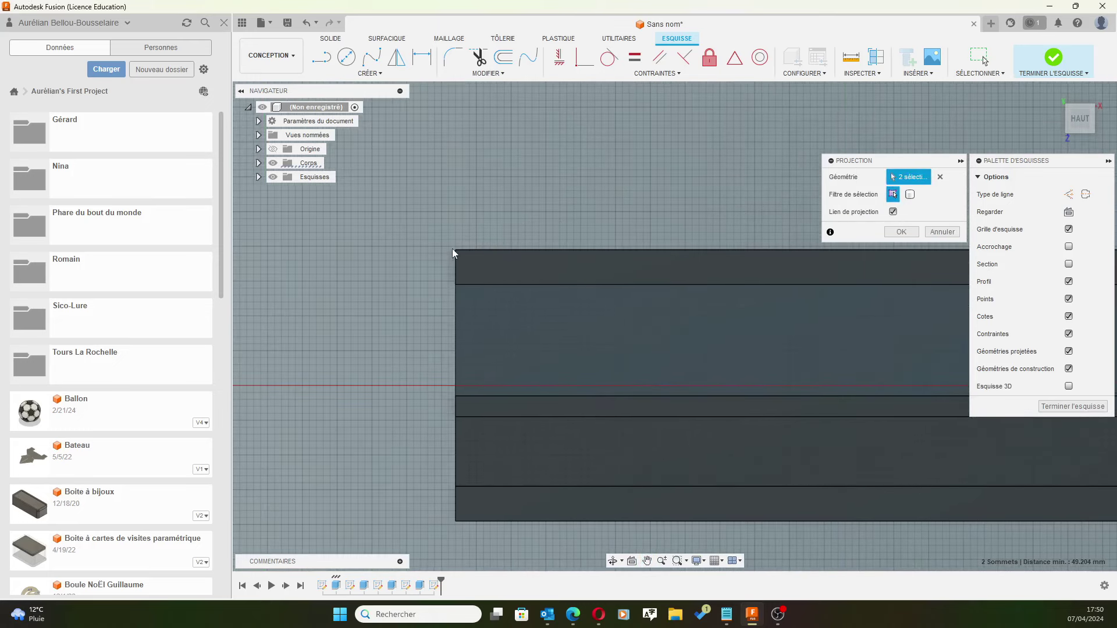
left_click(456, 251)
left_click(456, 522)
left_click(902, 231)
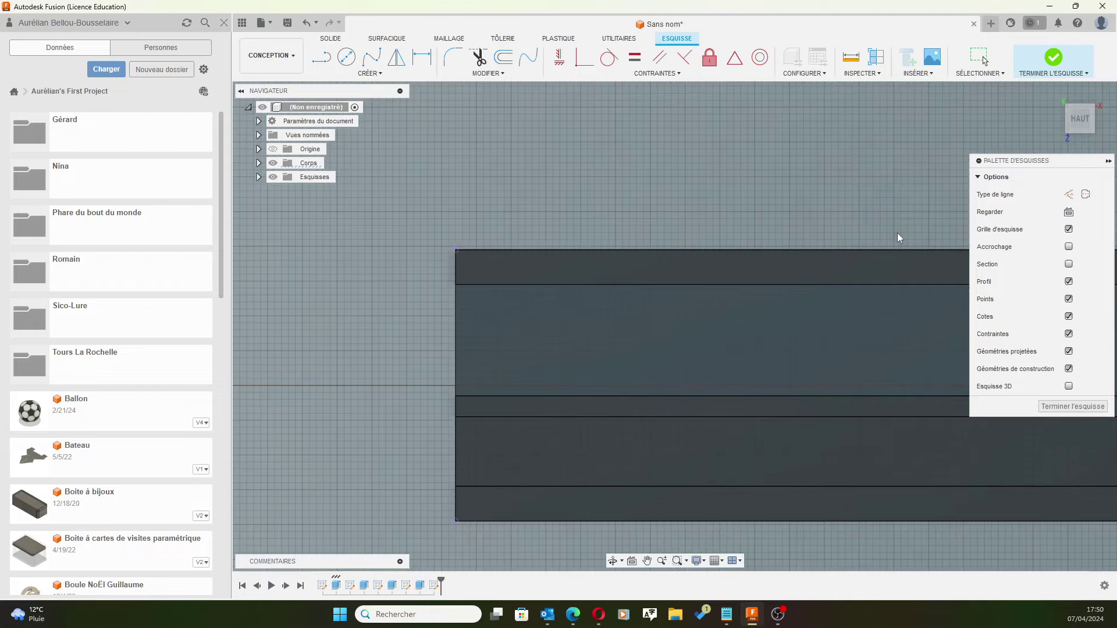
middle_click_drag(815, 154, 624, 174)
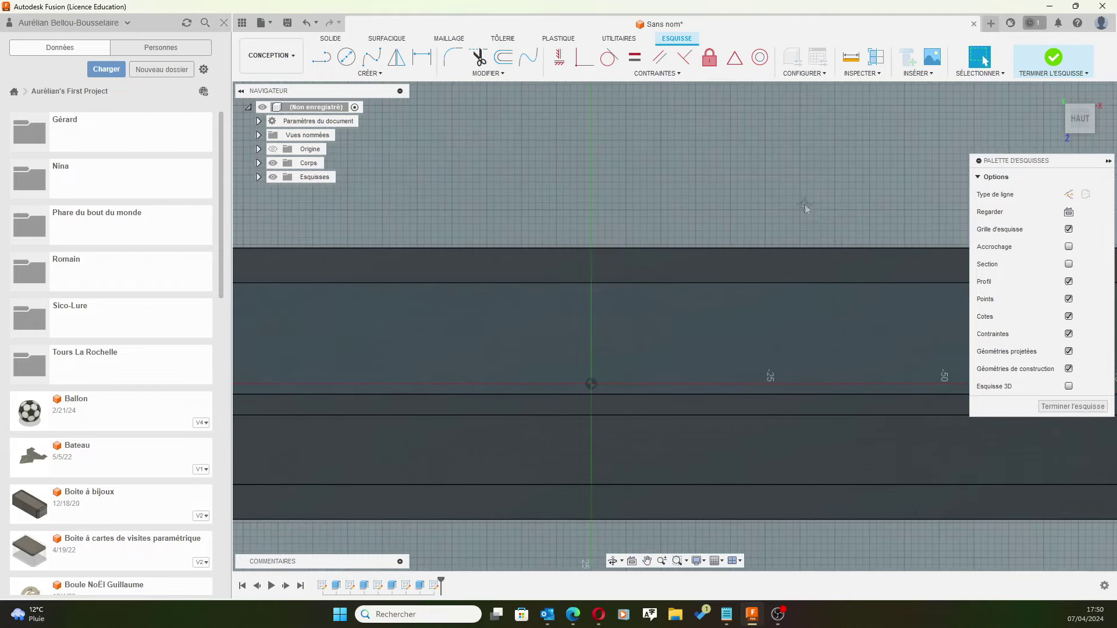
middle_click_drag(805, 205, 240, 215)
middle_click_drag(737, 93, 426, 89)
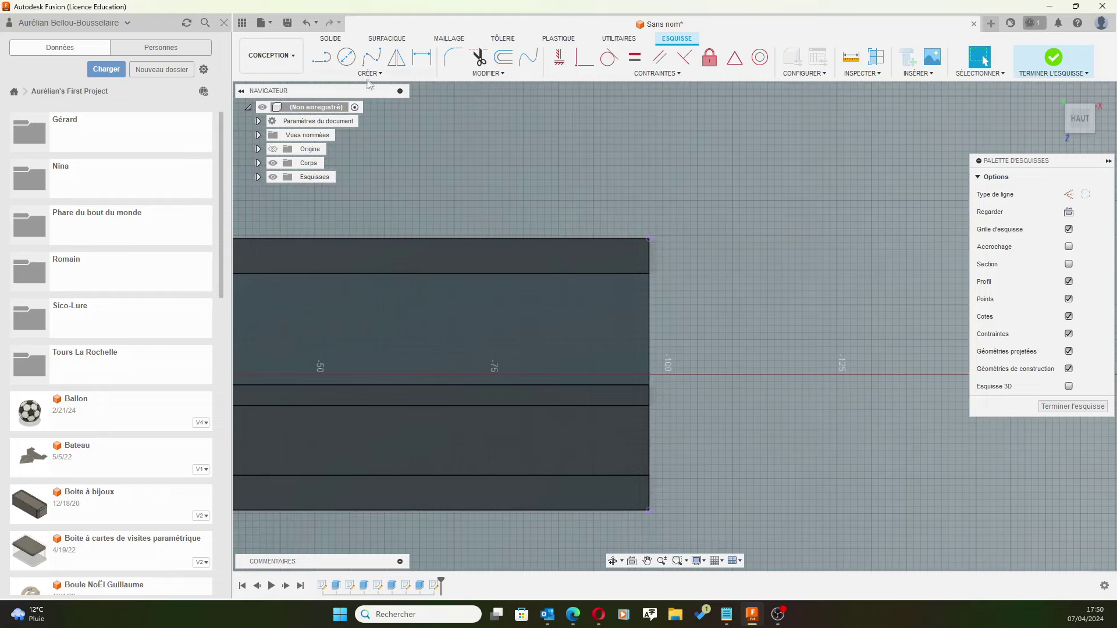
Draw a thin two-point rectangle from the body's top-right corner across its right end
left_click(367, 73)
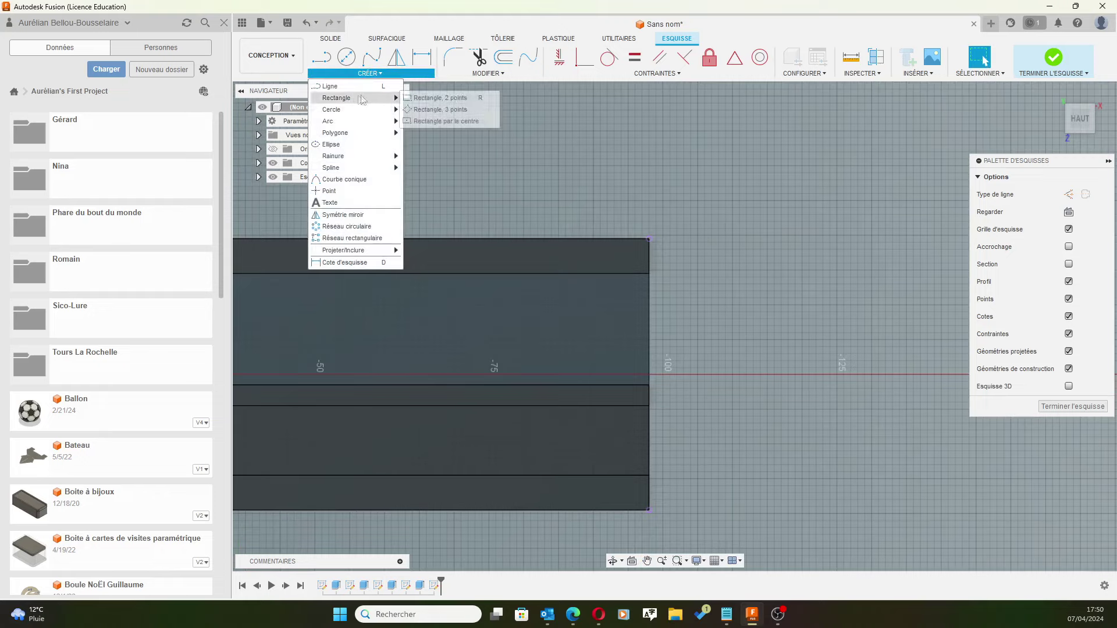
left_click(433, 99)
left_click(649, 240)
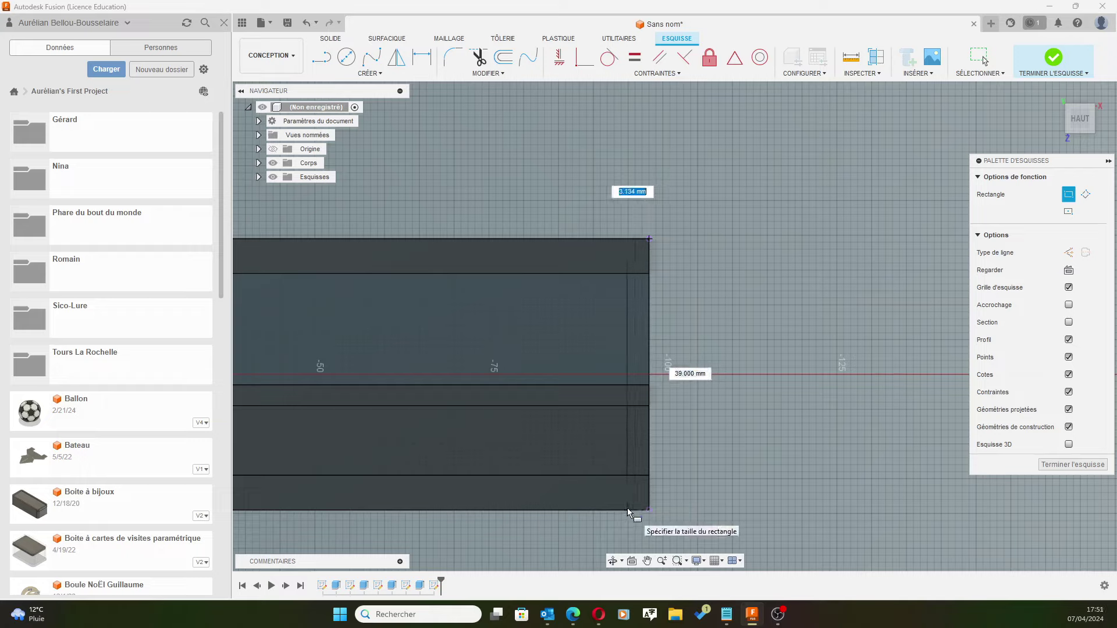
left_click(627, 512)
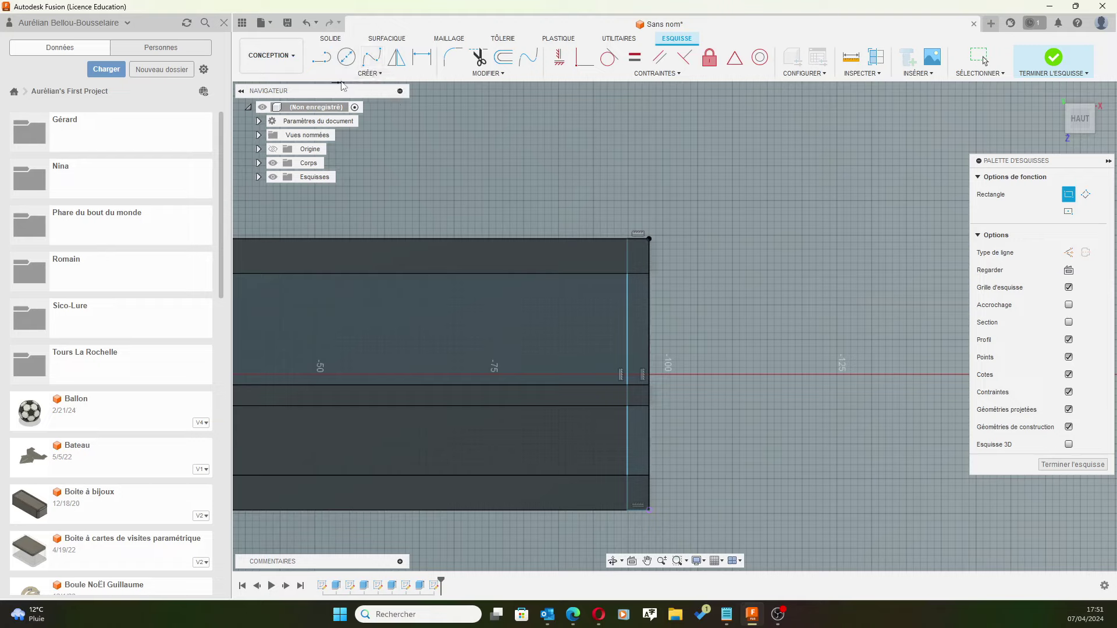
Dimension the right-end rectangle's width to 5 mm from the body's right edge
key("d")
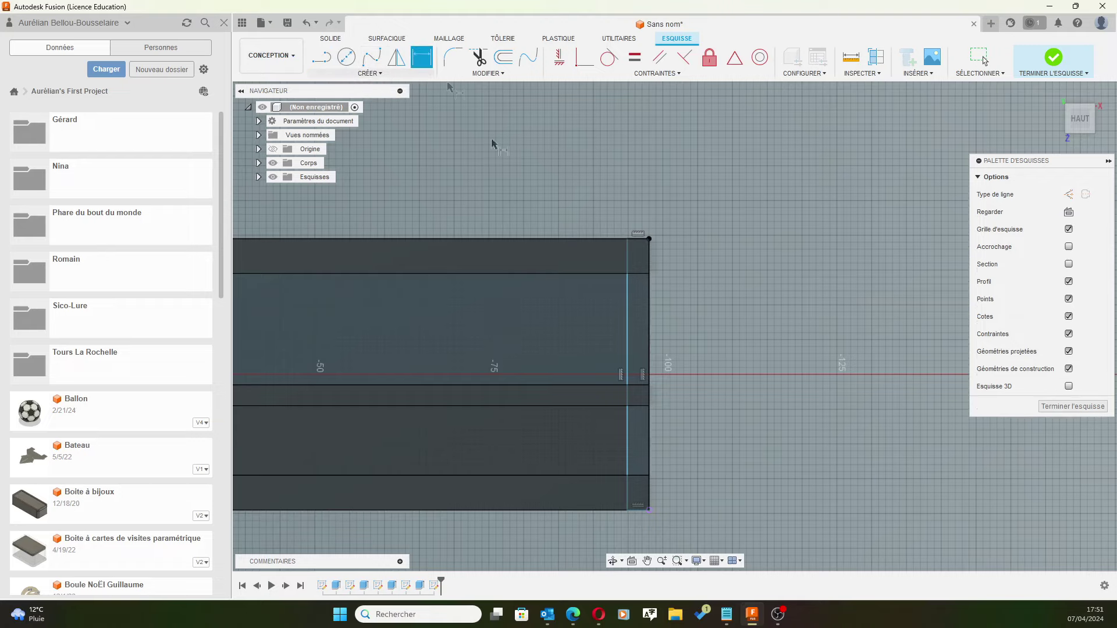
left_click(627, 302)
left_click(650, 307)
left_click(644, 221)
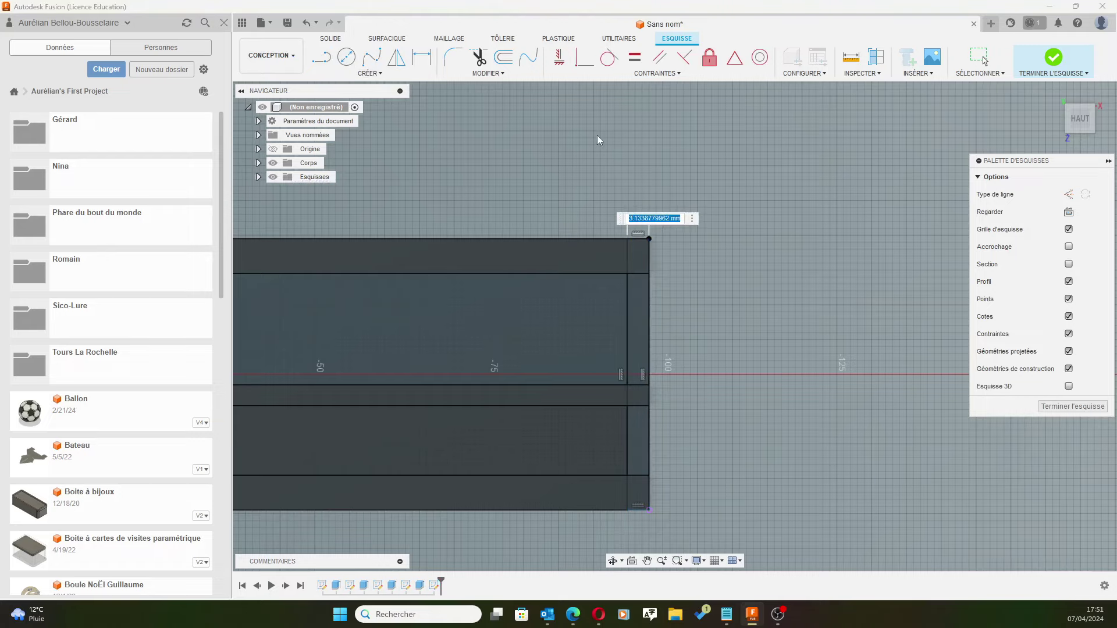
type("5")
key("Return")
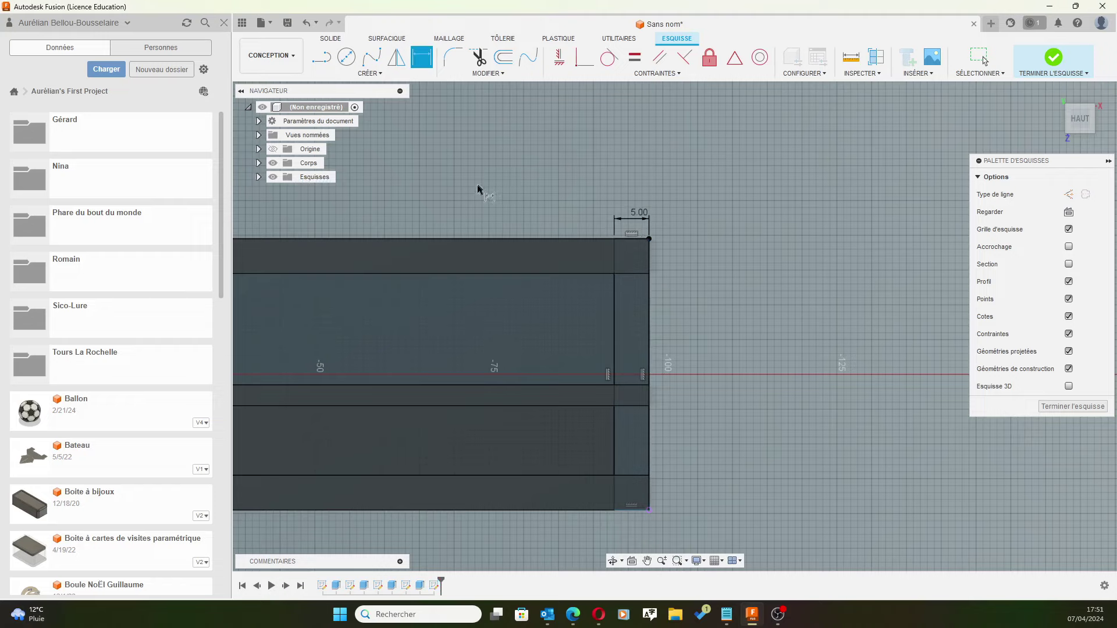
middle_click_drag(477, 189, 777, 180)
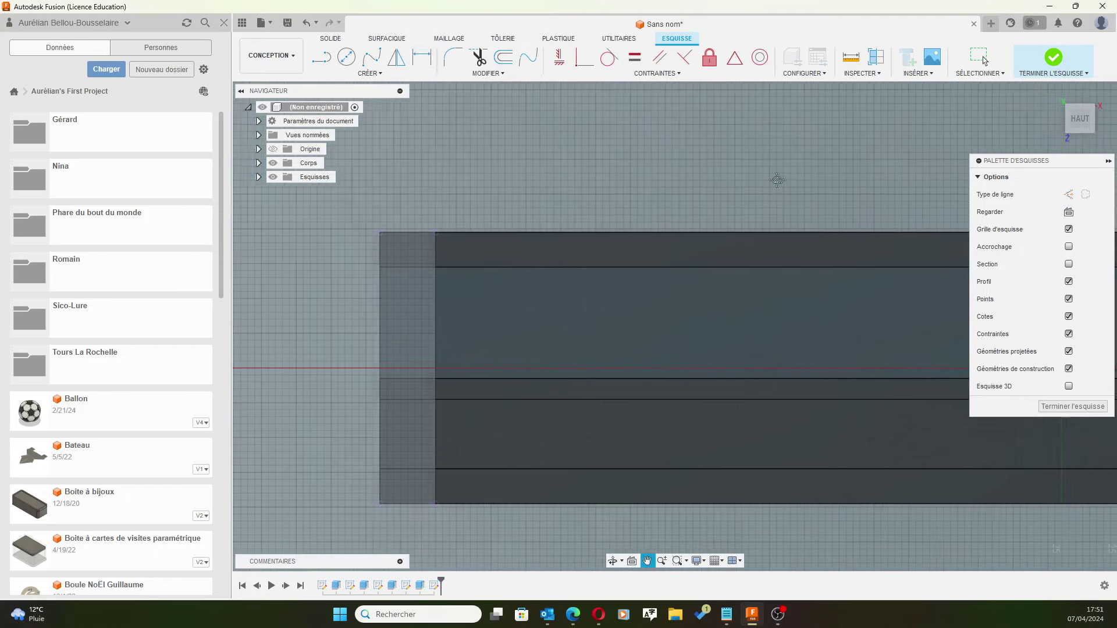
key("d")
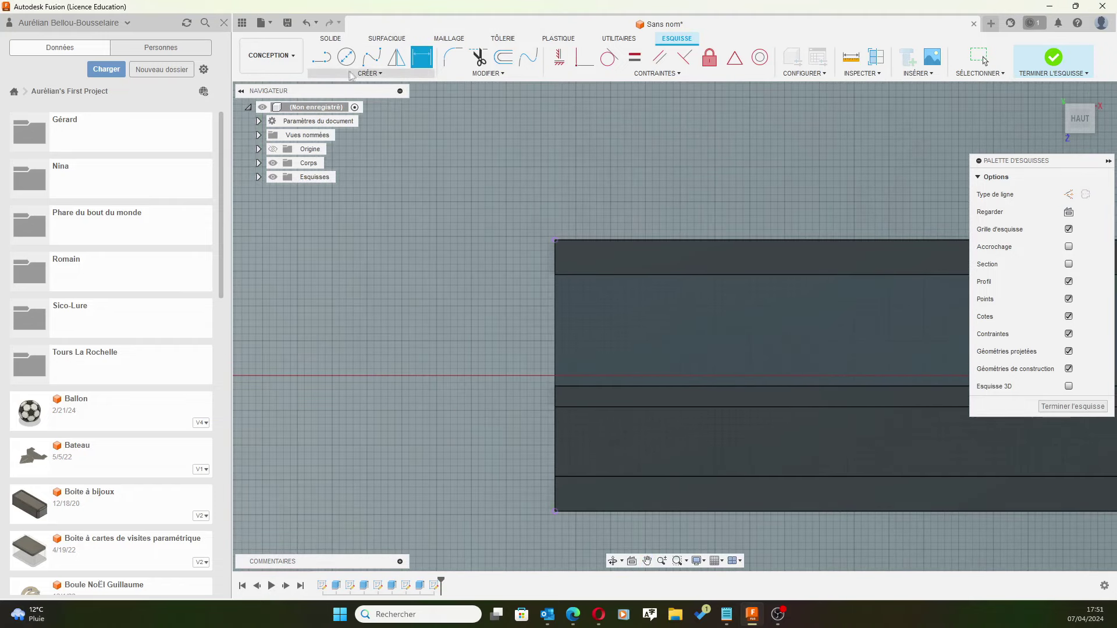
left_click(347, 80)
mouse_move(337, 98)
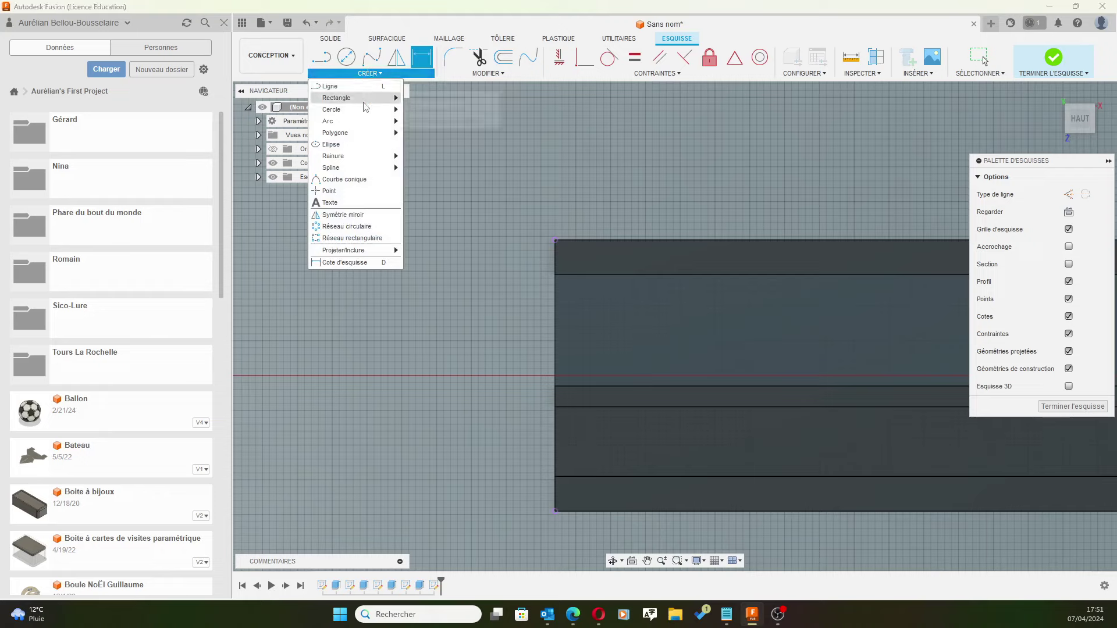
Draw a thin three-point rectangle along the body's 39 mm left edge
left_click(439, 111)
left_click(556, 241)
left_click(555, 512)
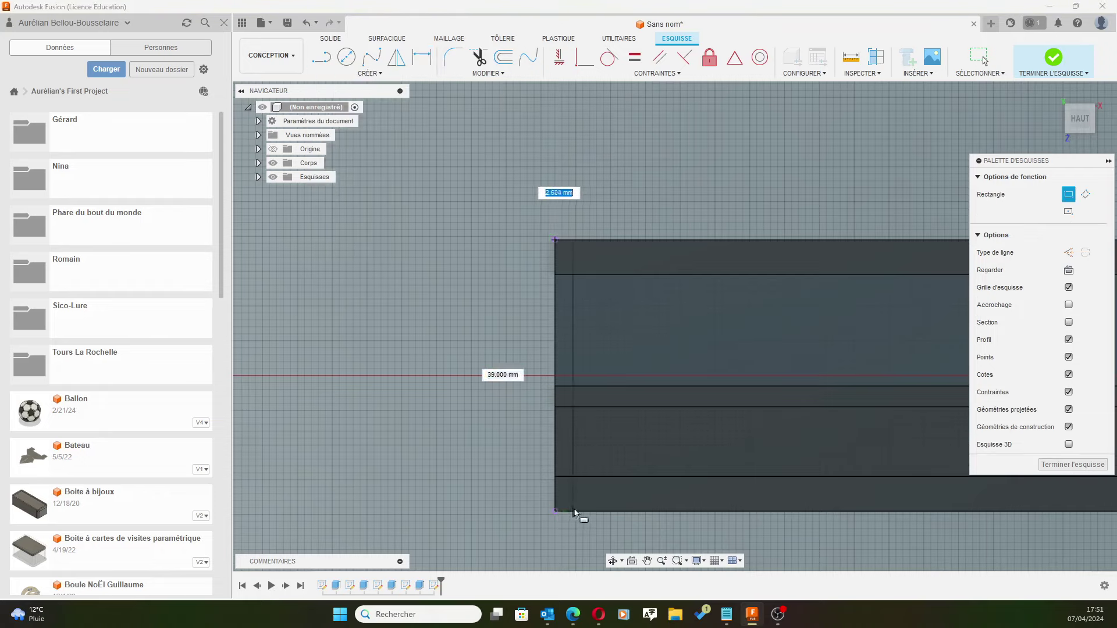
left_click(584, 513)
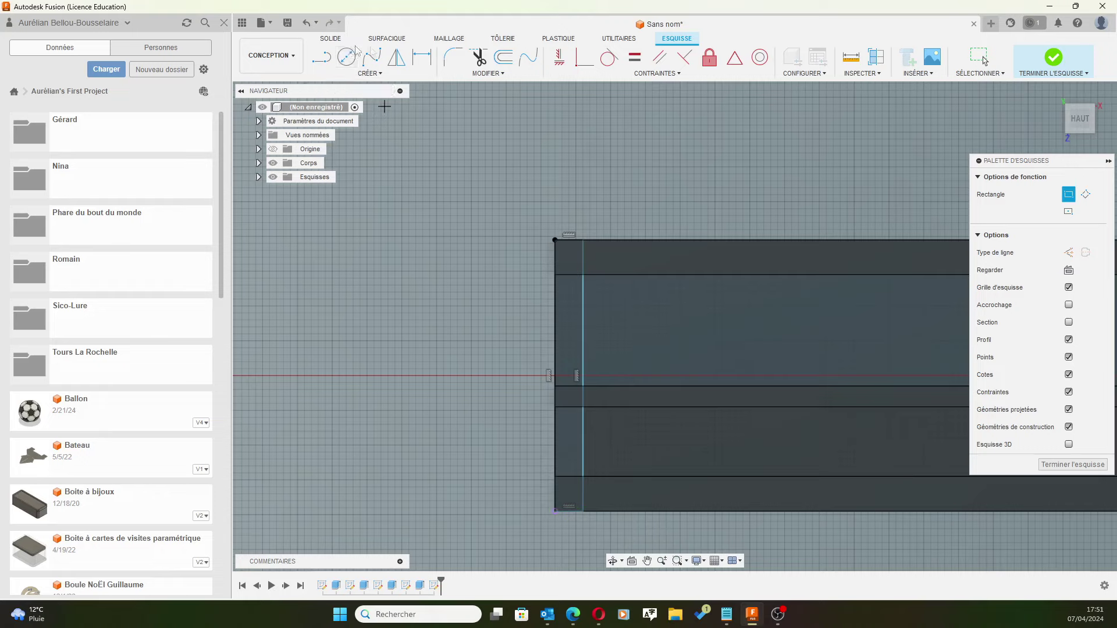
Dimension the left-end rectangle to 5 mm wide and finish the sketch
left_click(422, 57)
left_click(555, 301)
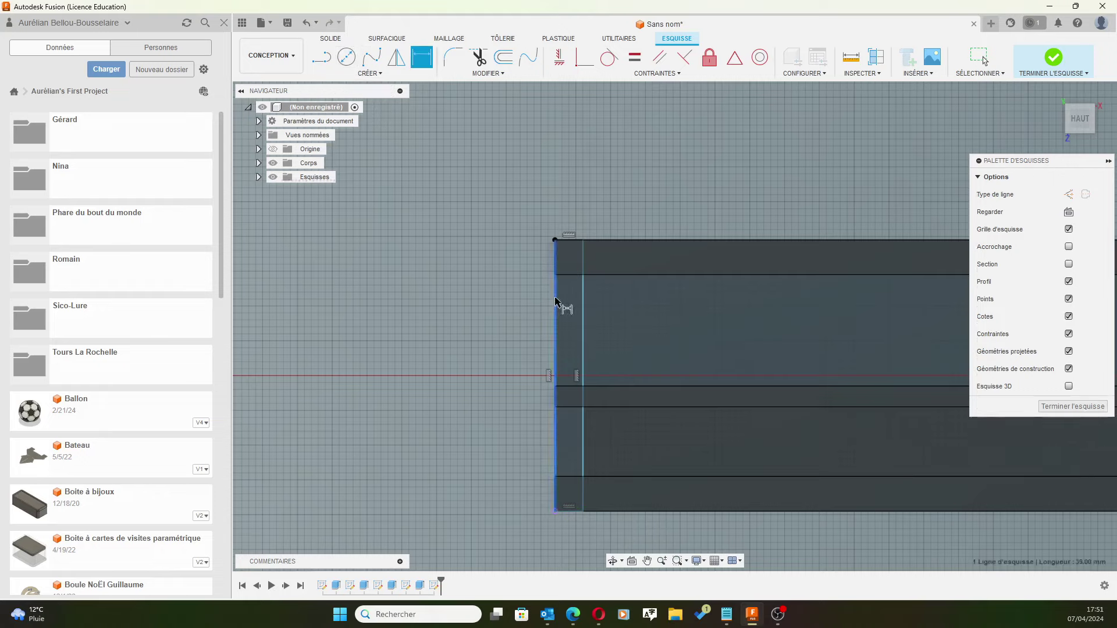
left_click(584, 307)
left_click(580, 228)
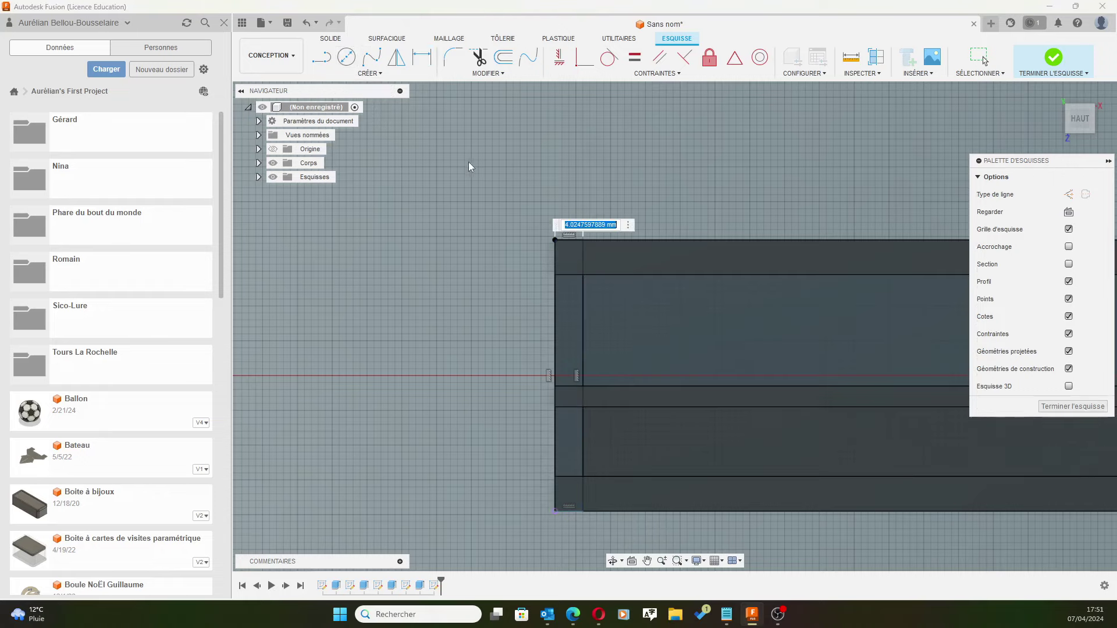
type("5")
key("Return")
scroll(759, 276, "down", 2)
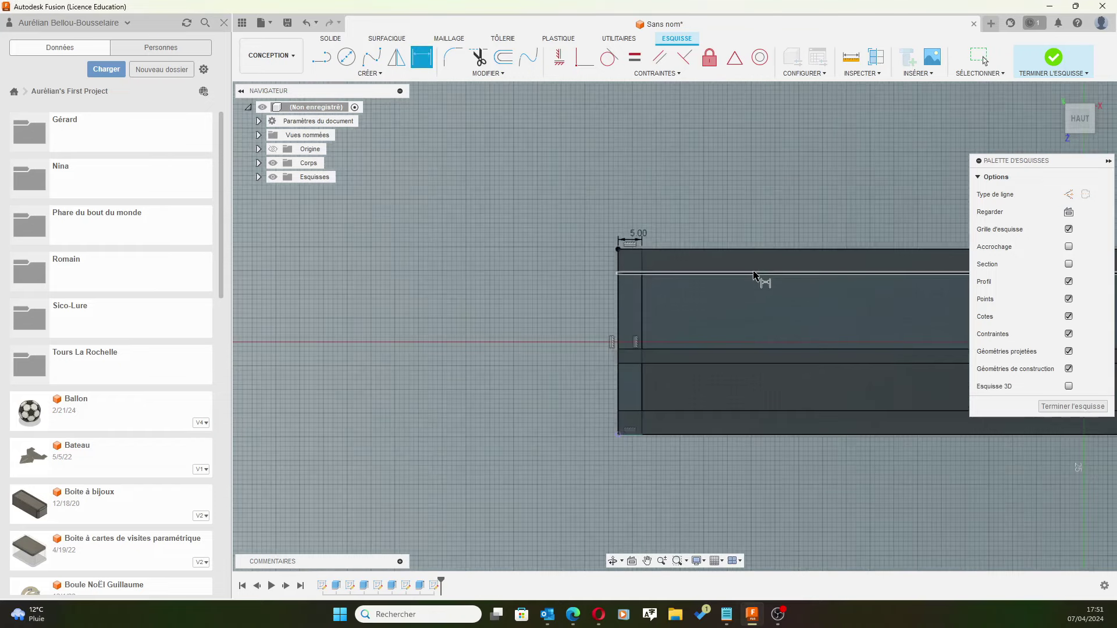
scroll(759, 276, "down", 1)
middle_click_drag(866, 172, 574, 182)
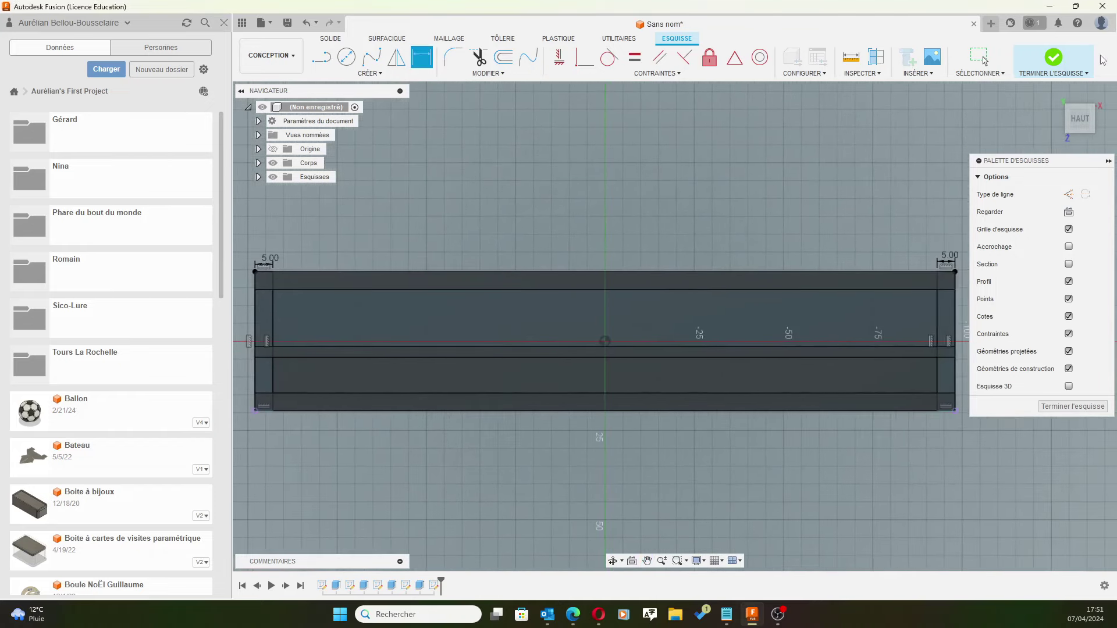
left_click(1063, 56)
Start an extrusion and select both 5 mm end-strip profiles
mouse_move(847, 250)
middle_mouse_down("shift")
mouse_move(849, 221)
mouse_move(947, 369)
middle_mouse_up("shift")
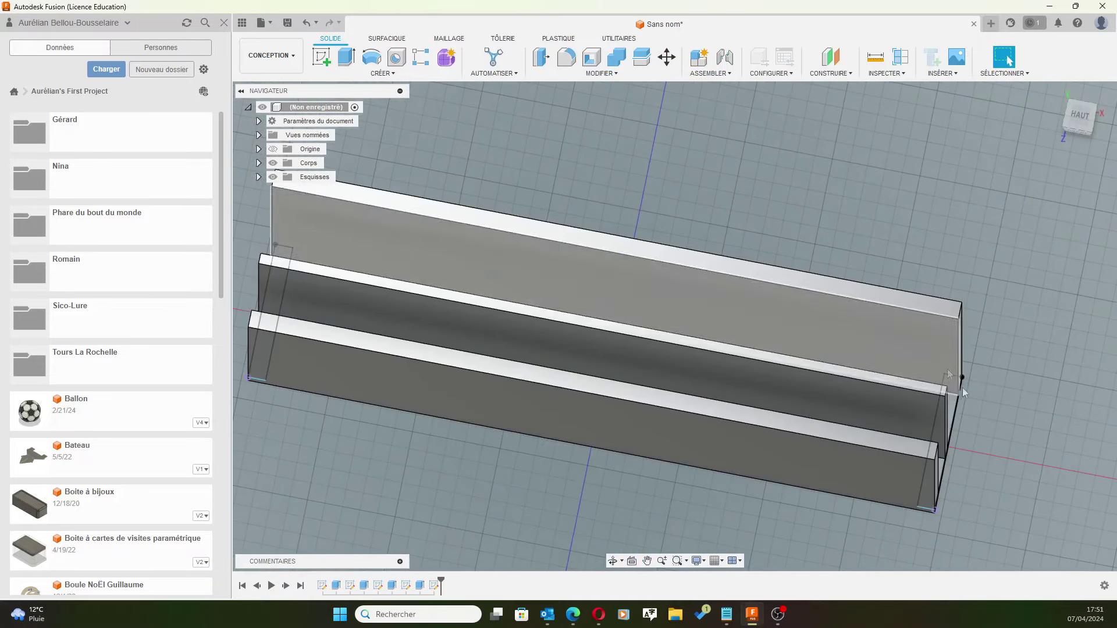
left_click(346, 56)
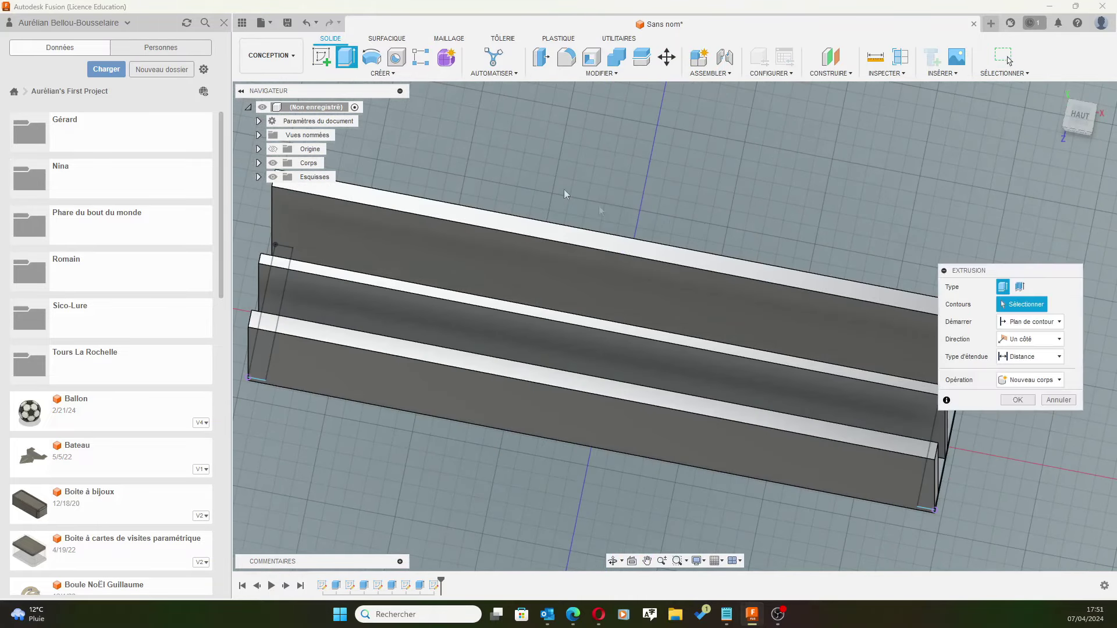
scroll(889, 247, "down", 2)
middle_click_drag(889, 248, 802, 356, "shift")
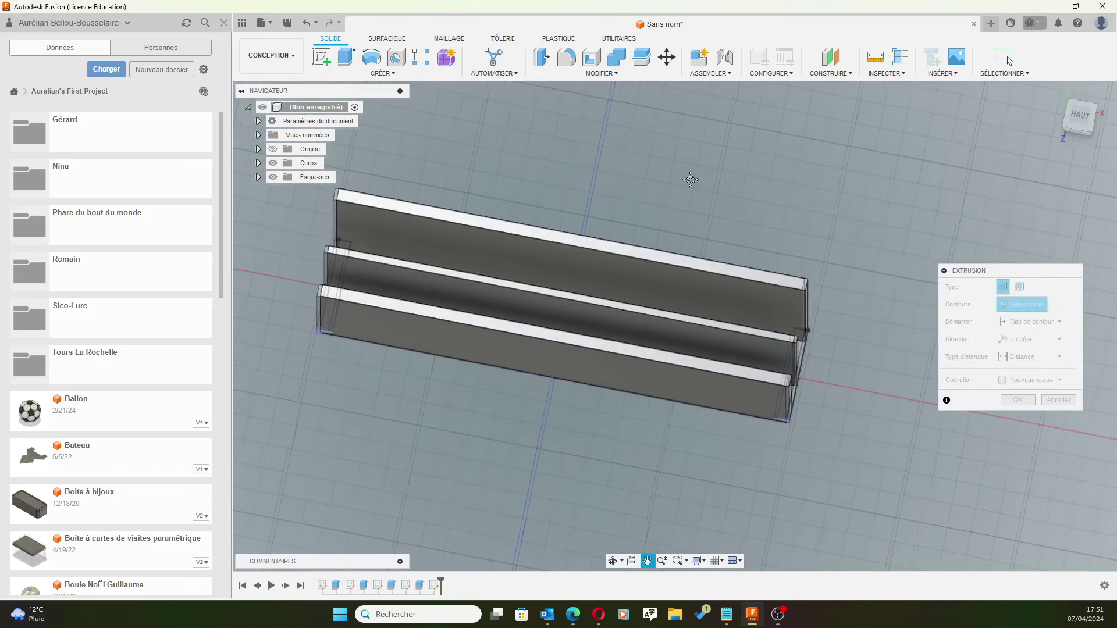
scroll(802, 357, "up", 2)
scroll(802, 357, "up", 1)
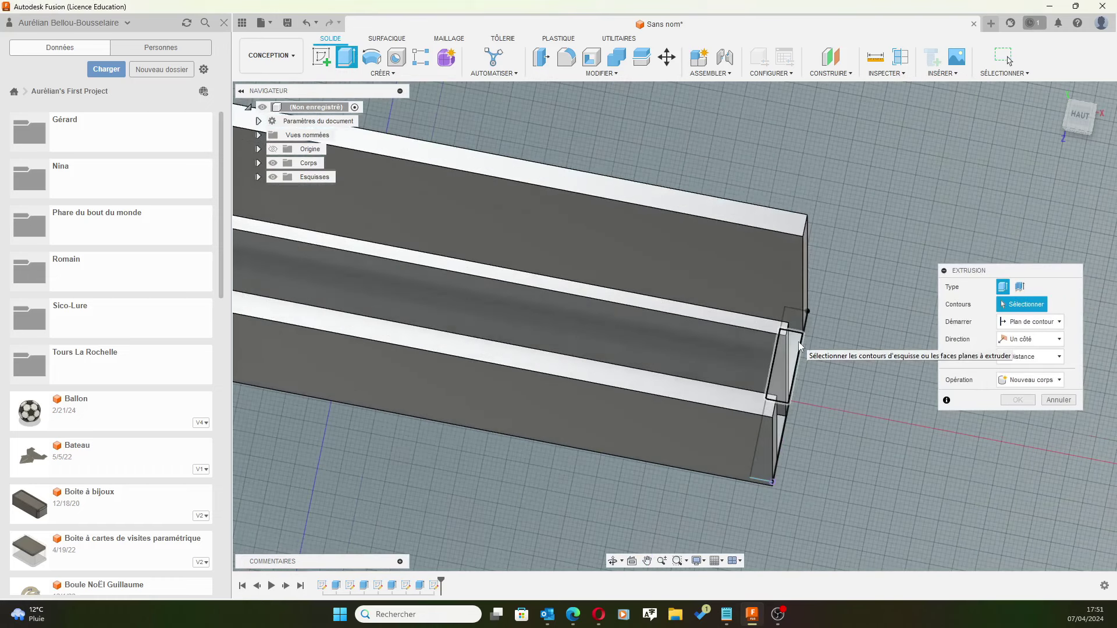
left_click(798, 348)
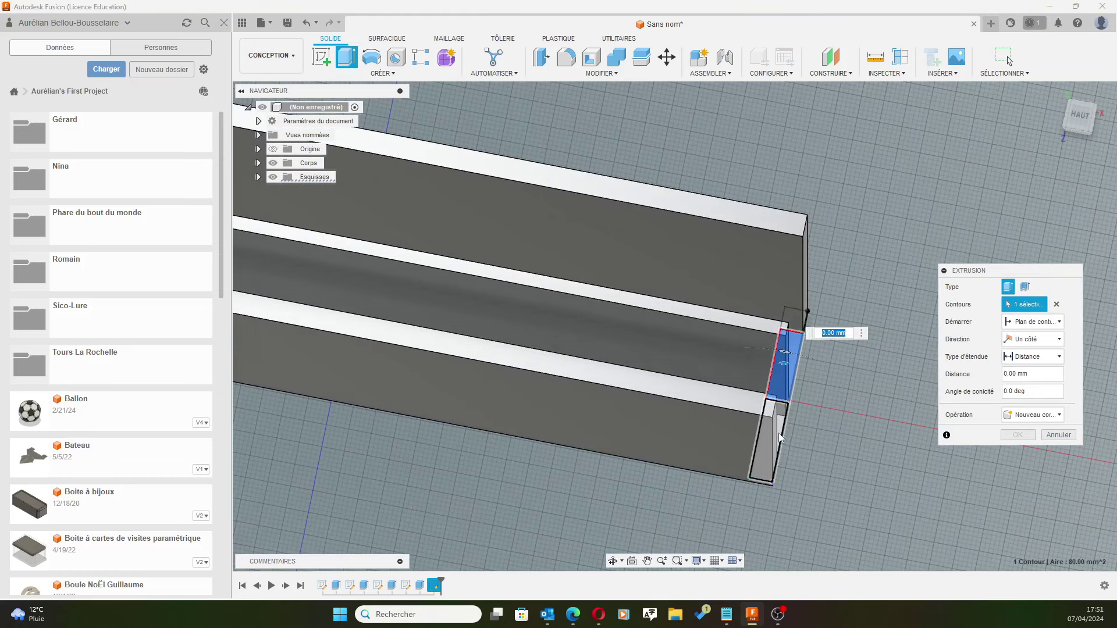
middle_click_drag(779, 437, 791, 453, "shift")
left_click(791, 453)
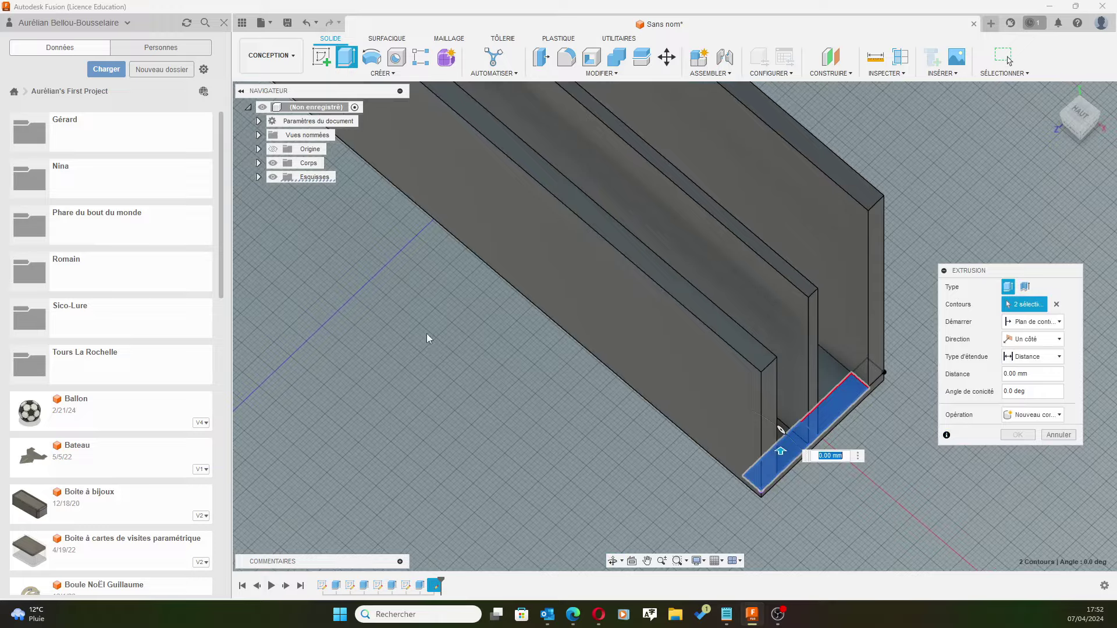
mouse_move(372, 315)
middle_mouse_down("shift")
mouse_move(645, 449)
mouse_move(586, 288)
middle_mouse_up("shift")
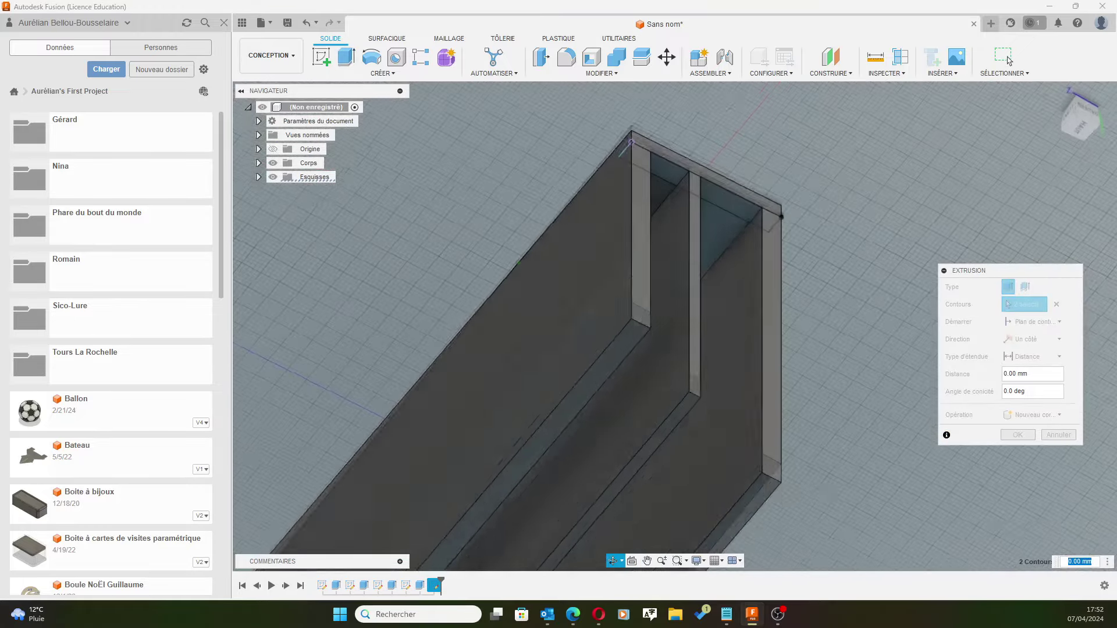
Add the end profiles to the extrusion and pull it up to 30 mm
left_click(707, 137)
left_click(635, 115)
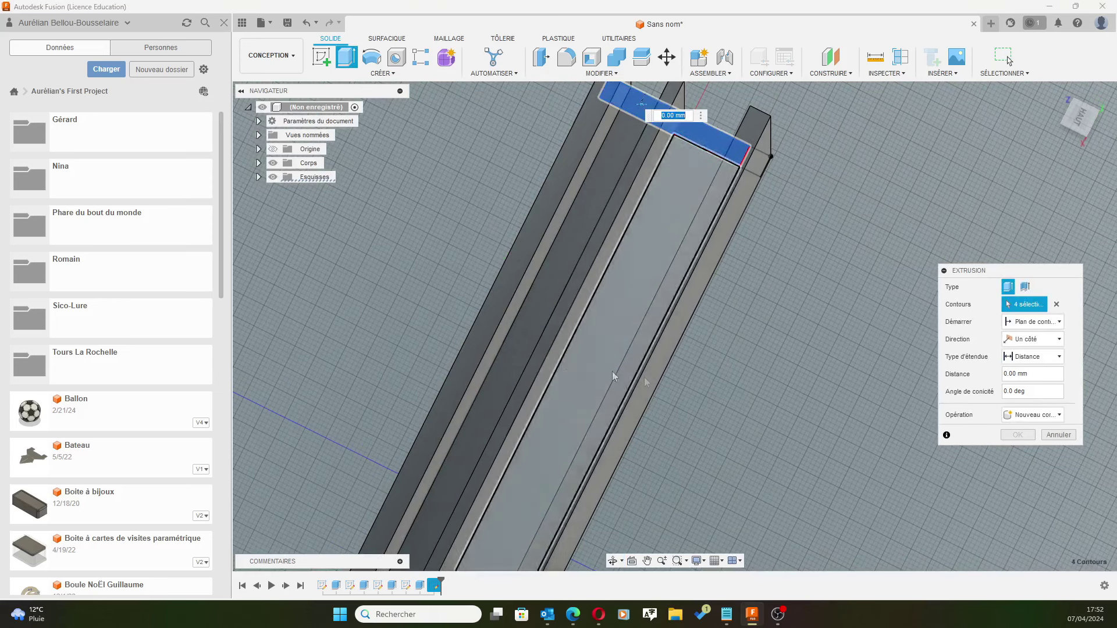
scroll(747, 394, "down", 1)
scroll(746, 394, "down", 2)
mouse_move(747, 394)
middle_mouse_down("shift")
mouse_move(761, 262)
mouse_move(517, 378)
middle_mouse_up("shift")
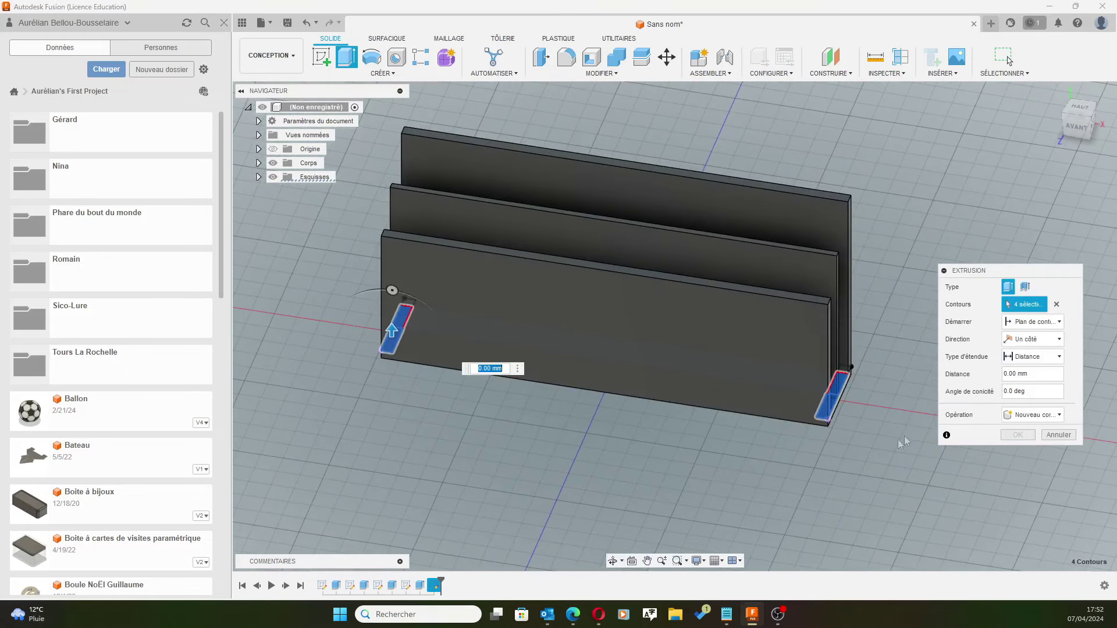
left_click_drag(391, 331, 390, 271)
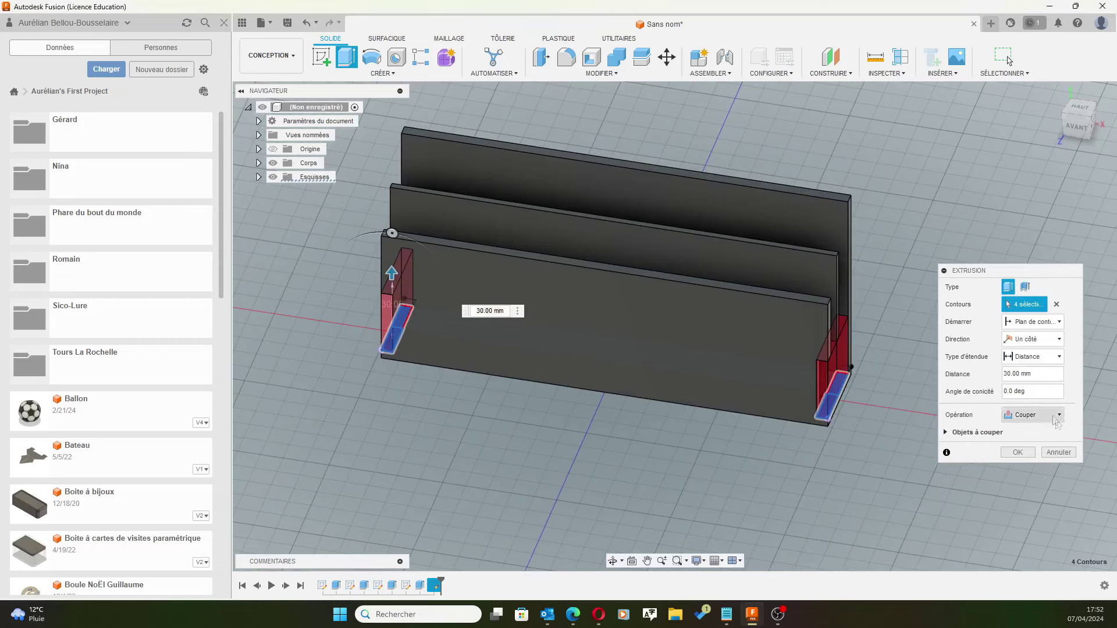
Set the extrusion operation to Join, raise it to 50 mm and confirm
left_click(1055, 420)
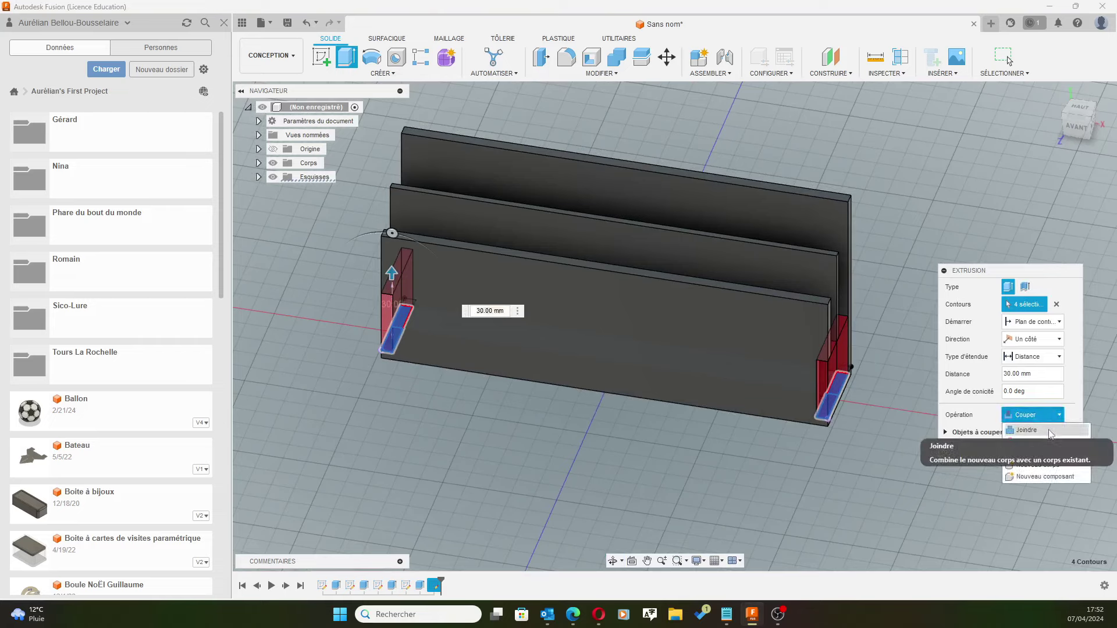
left_click(1049, 434)
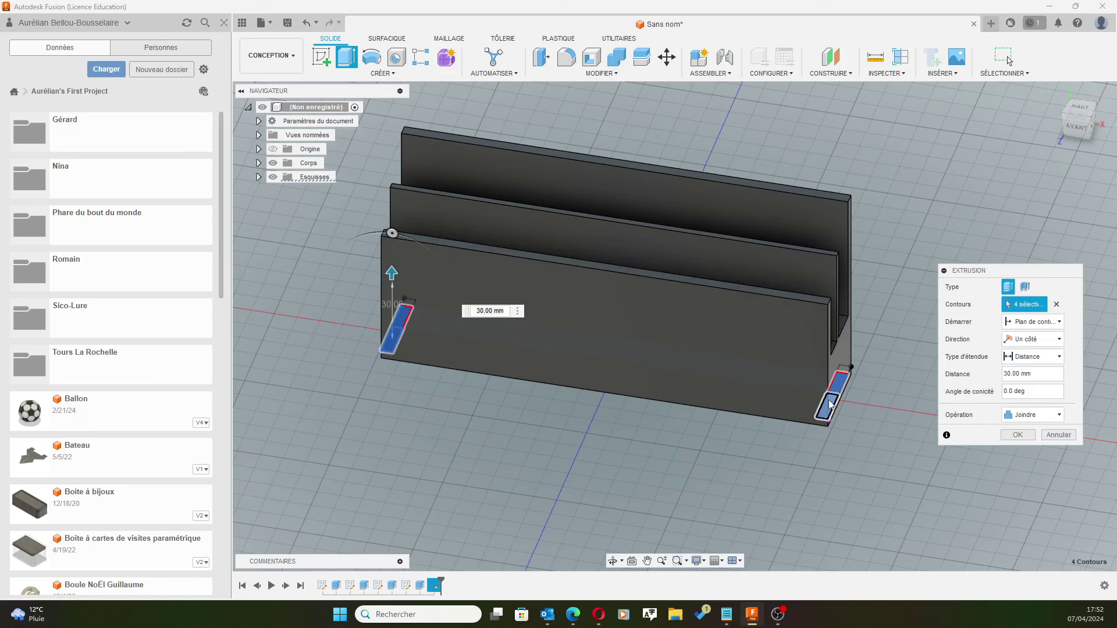
scroll(557, 180, "up", 1)
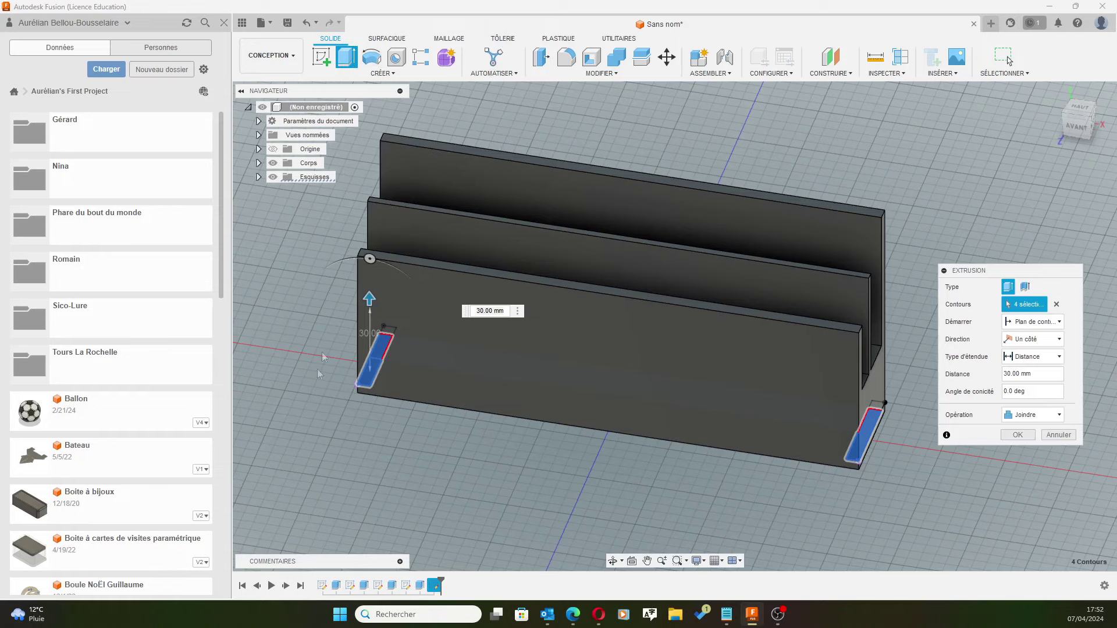
mouse_move(323, 374)
middle_mouse_down()
mouse_move(344, 389)
mouse_move(323, 355)
mouse_move(423, 395)
middle_mouse_up()
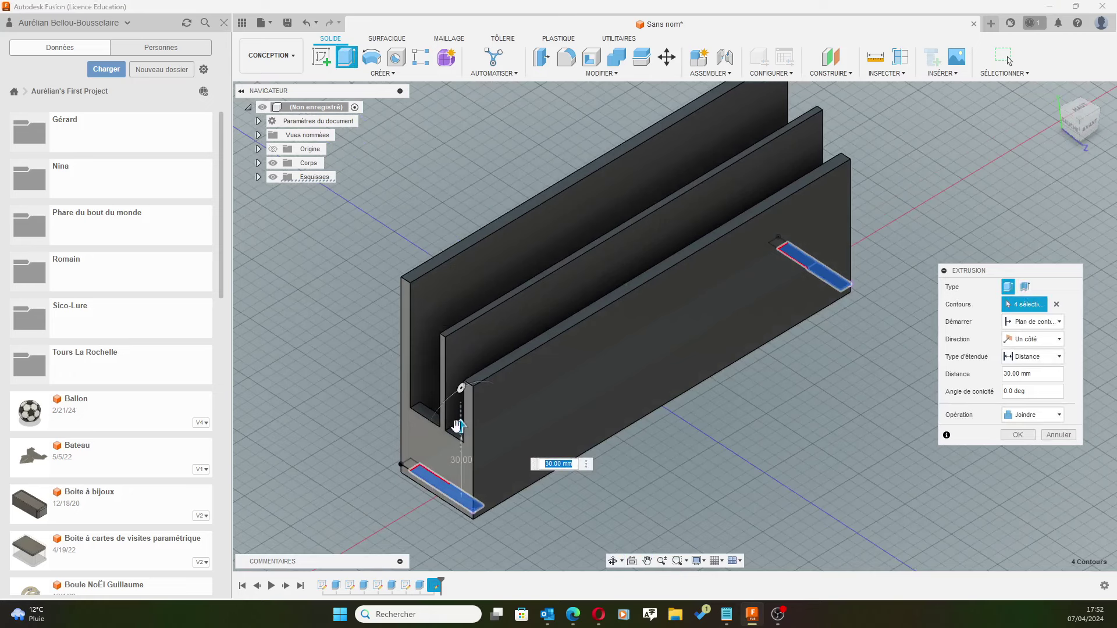
left_click_drag(460, 427, 459, 389)
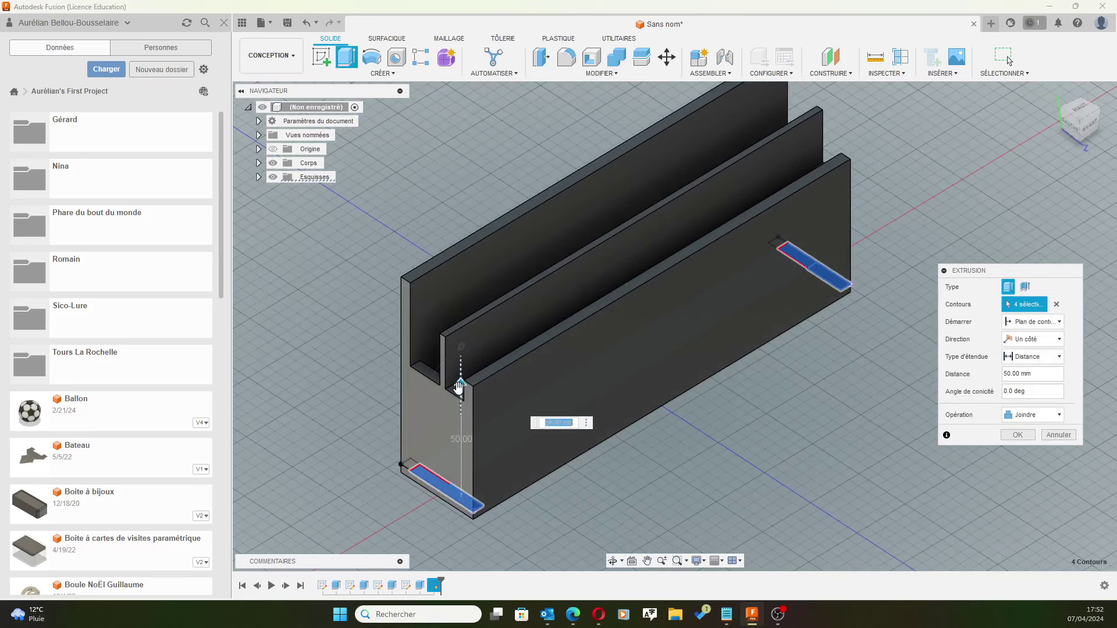
middle_click_drag(791, 445, 710, 445)
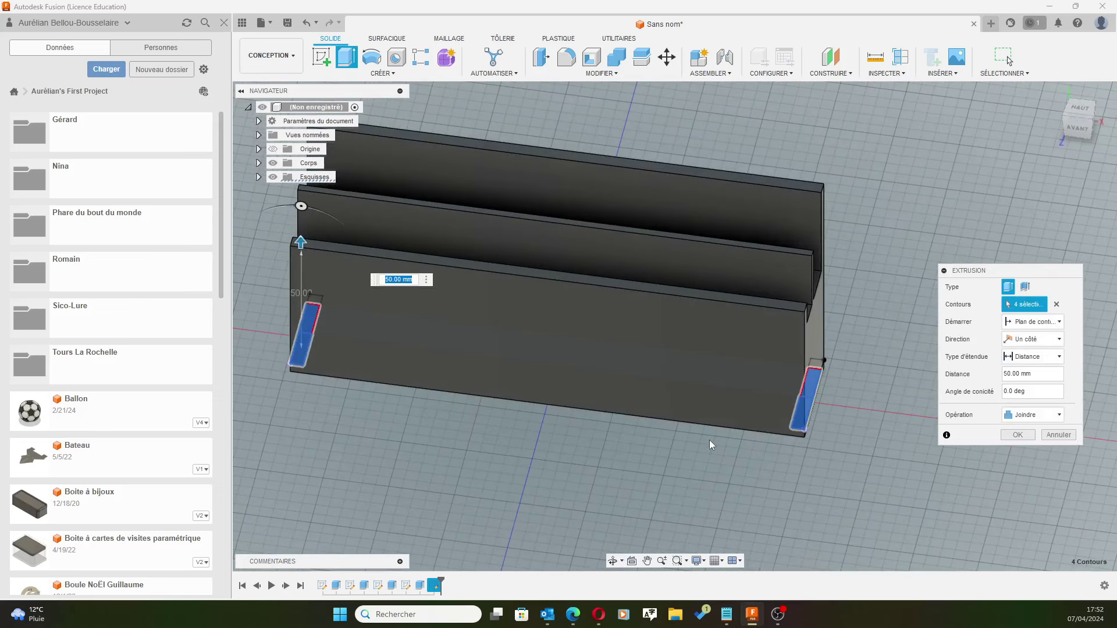
middle_click_drag(566, 427, 498, 431, "shift")
middle_click_drag(348, 402, 421, 446)
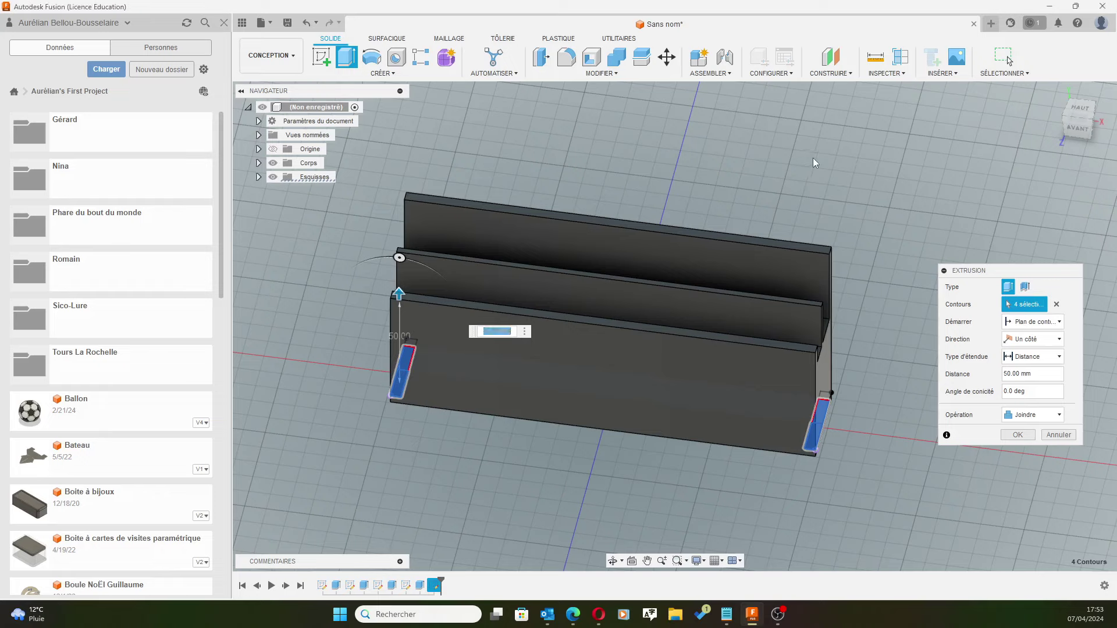
left_click(1016, 436)
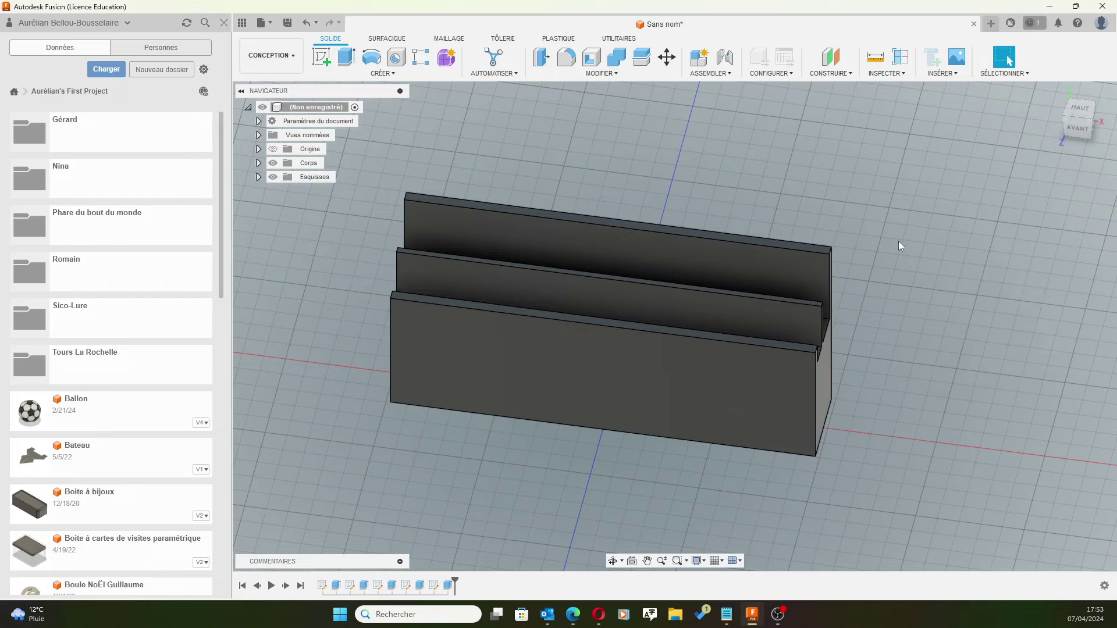
Start a fillet on the top edges of the three plates and the front and back slot bottoms
middle_click_drag(898, 241, 848, 244, "shift")
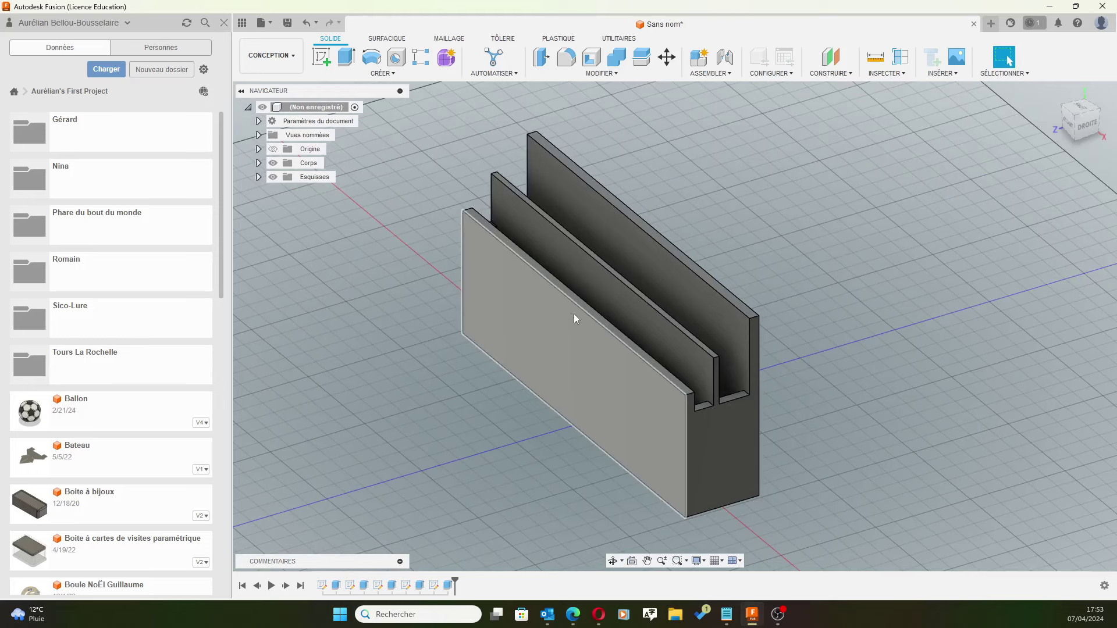
left_click(566, 57)
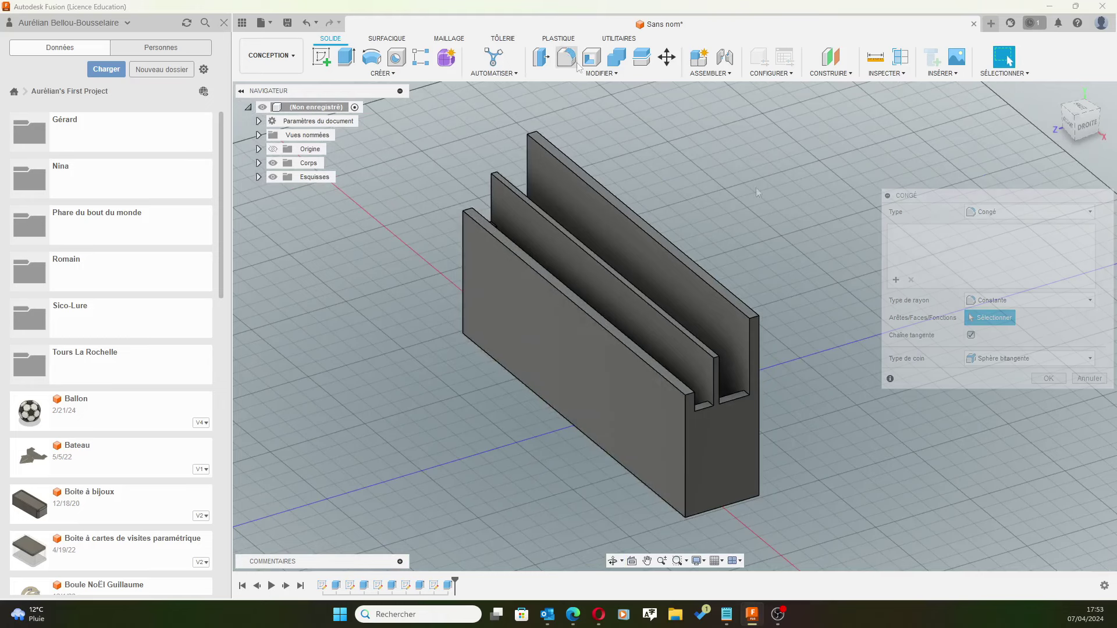
left_click(647, 365)
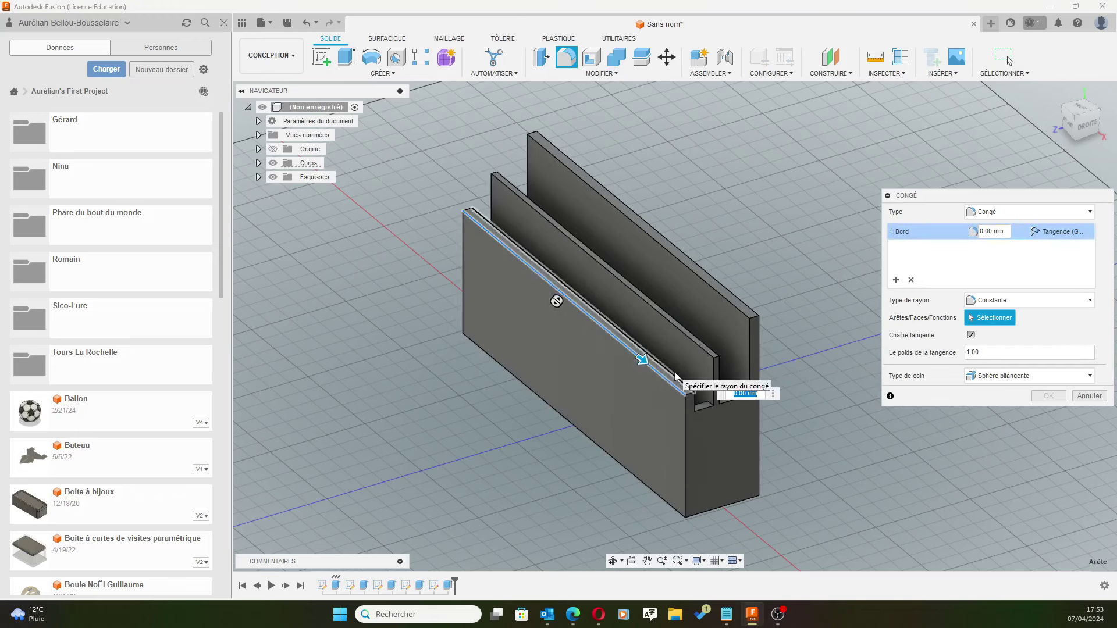
left_click(673, 373)
left_click(686, 338)
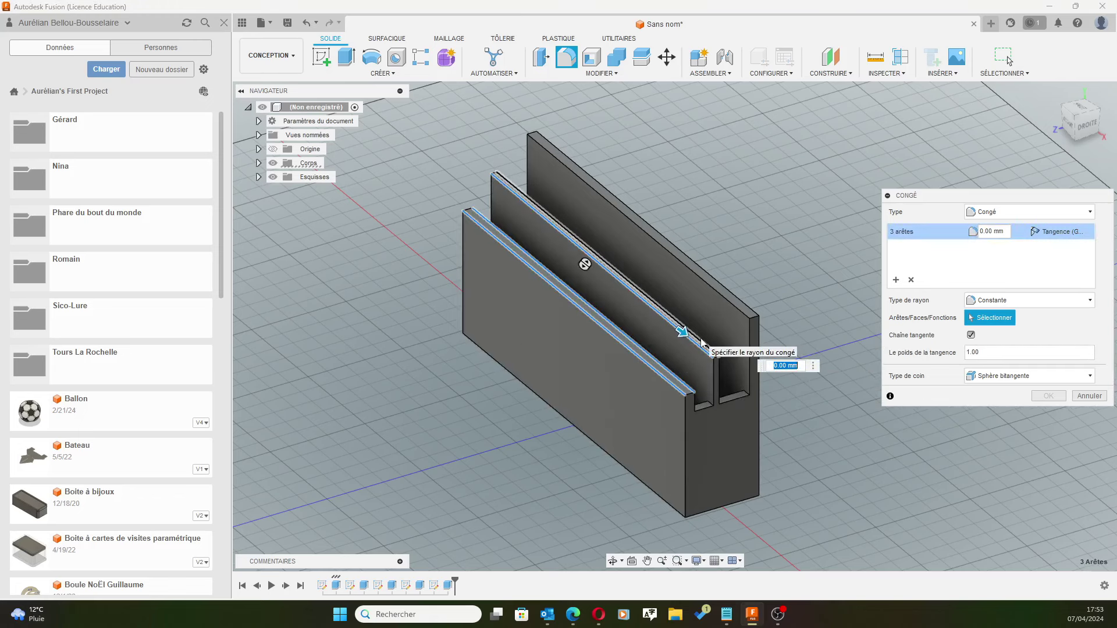
left_click(733, 309)
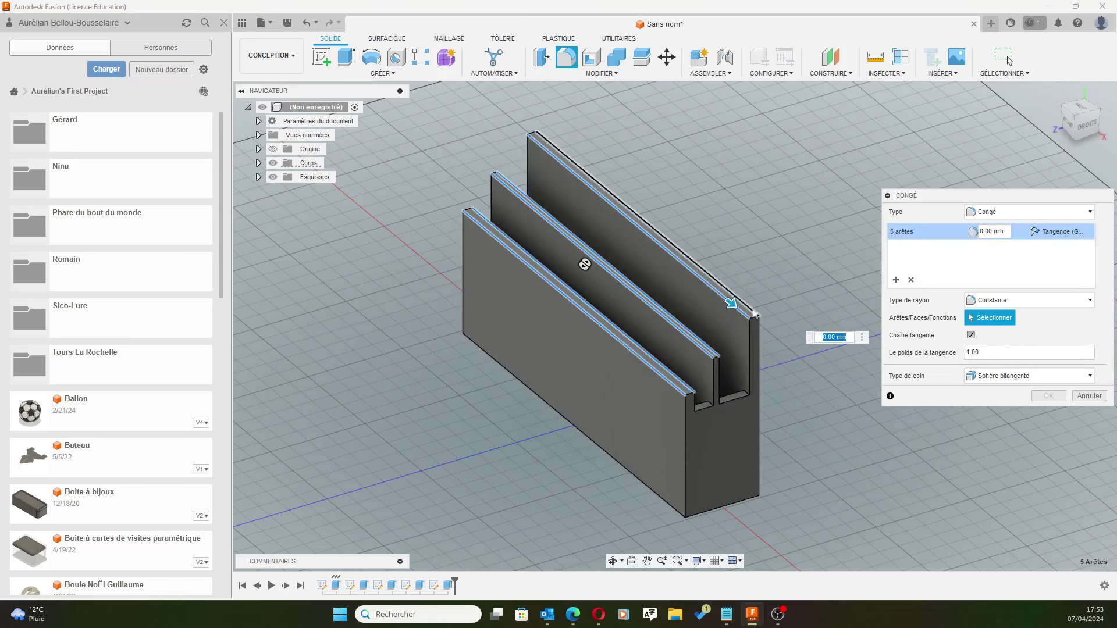
left_click(735, 400)
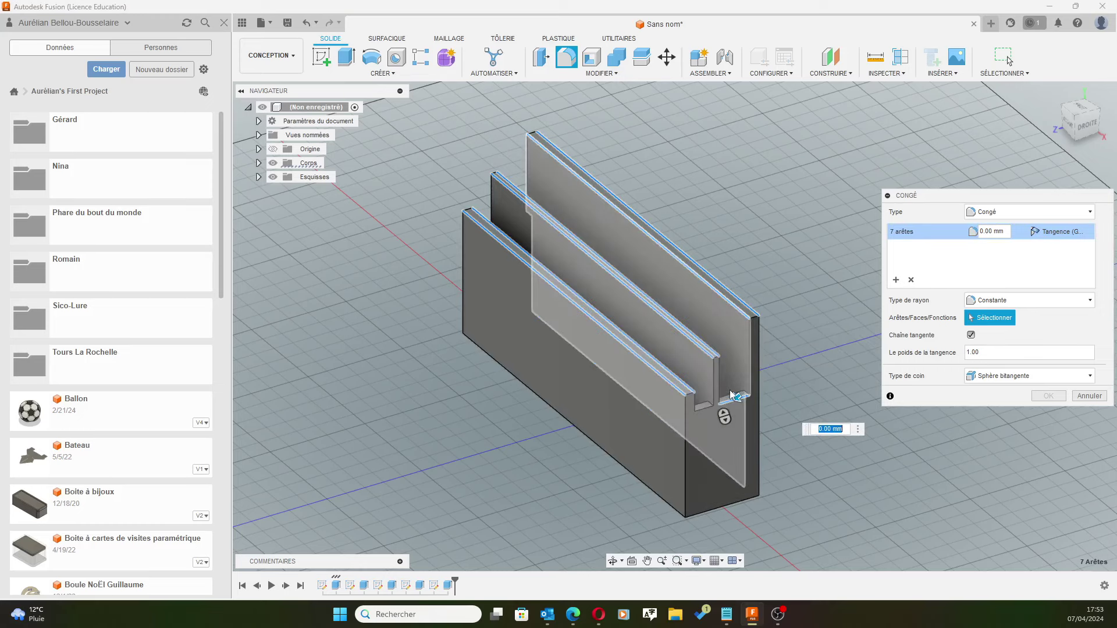
left_click(729, 394)
left_click(704, 408)
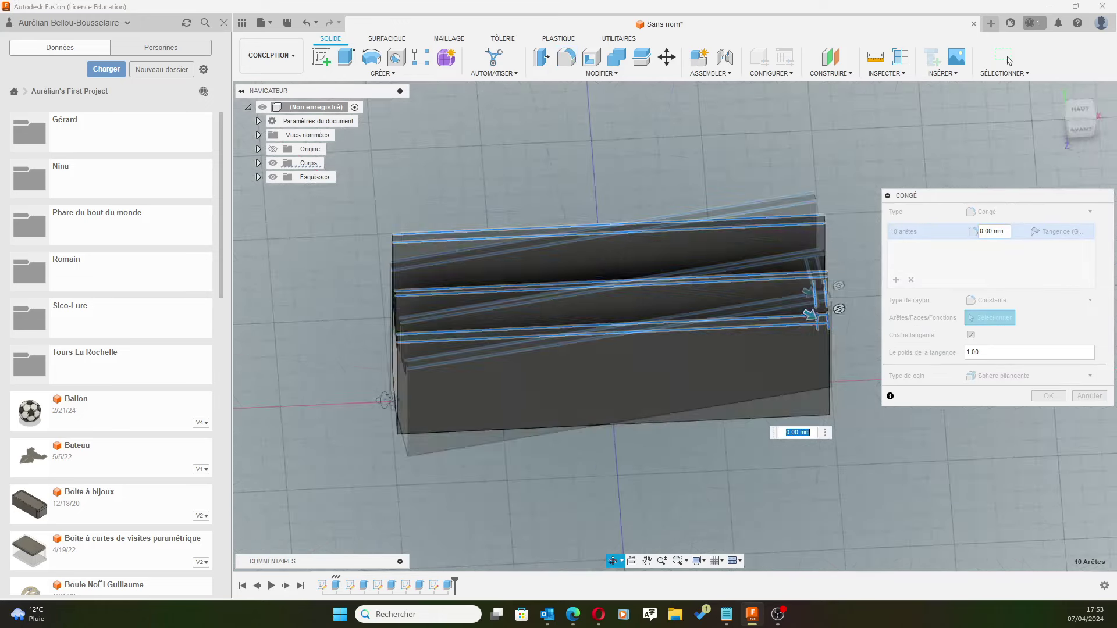
Add the remaining slot-bottom edges to the fillet, for 14 edges in all
middle_click_drag(433, 392, 448, 394, "shift")
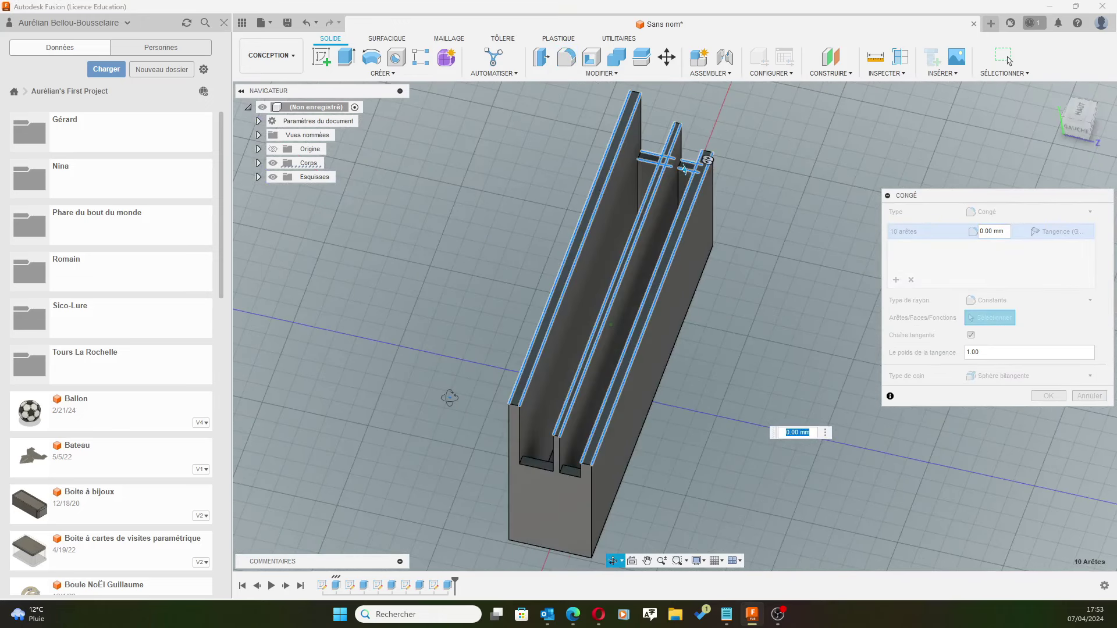
left_click(536, 466)
left_click(536, 466)
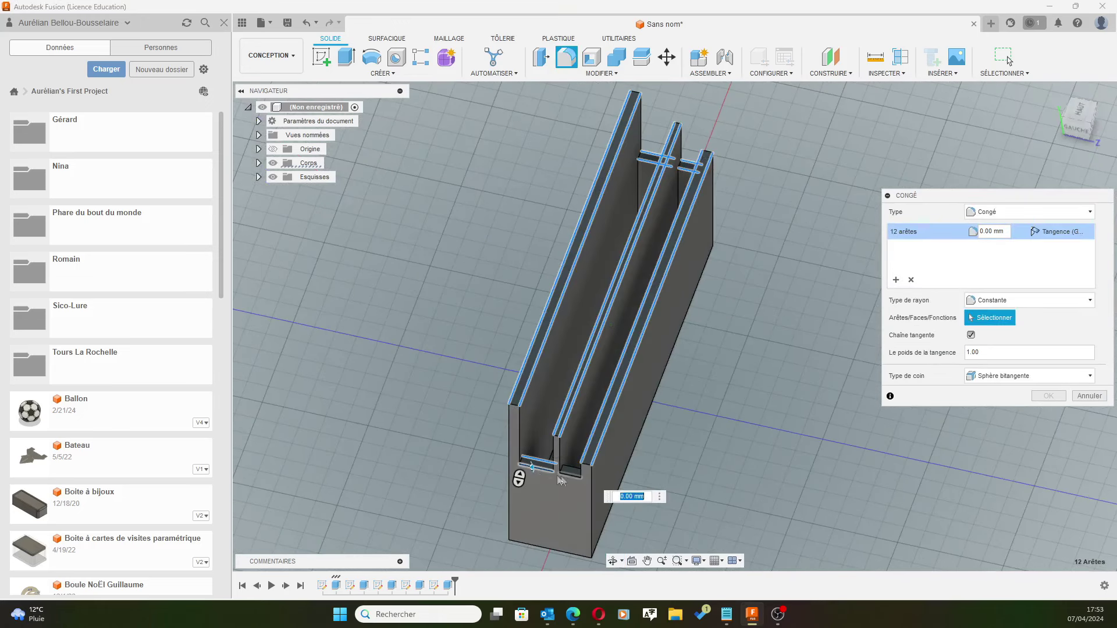
left_click(570, 476)
left_click(571, 478)
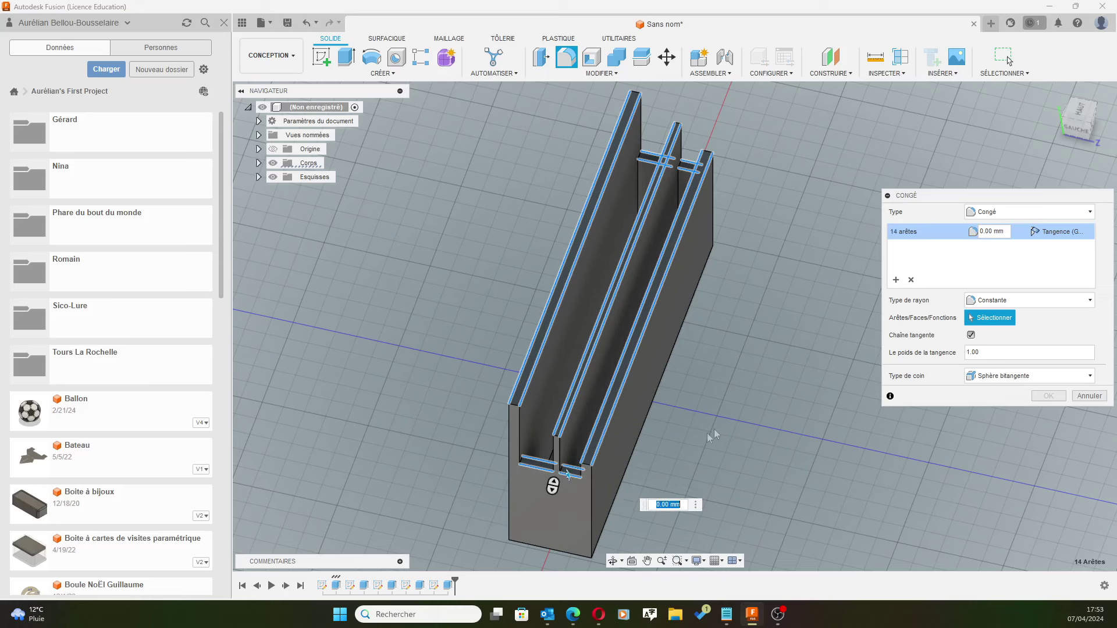
middle_click_drag(707, 433, 1093, 182, "shift")
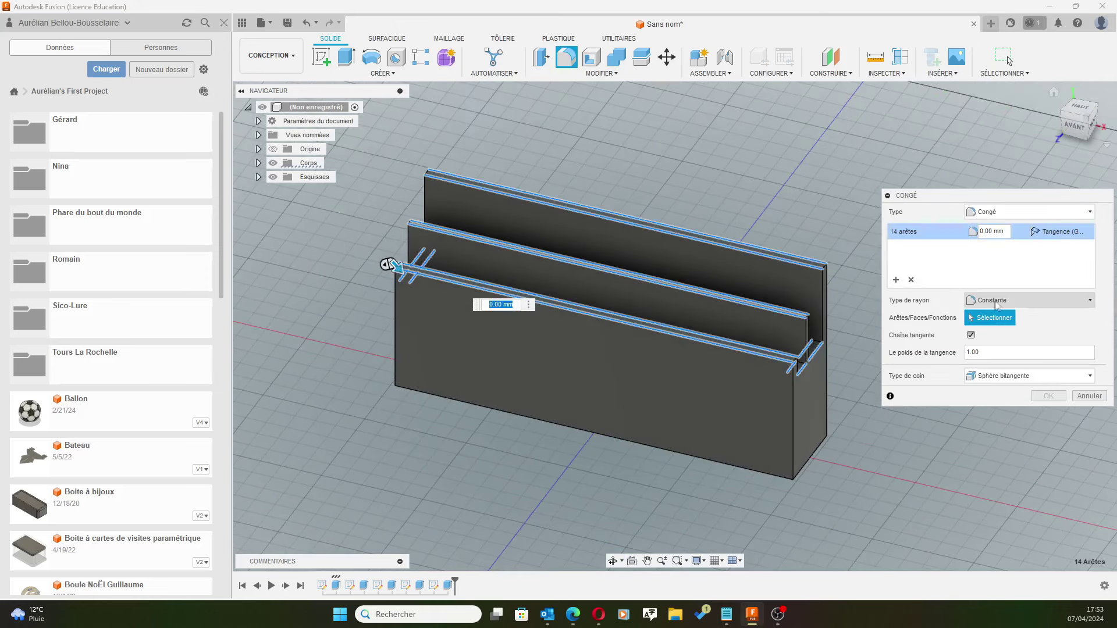
left_click(996, 231)
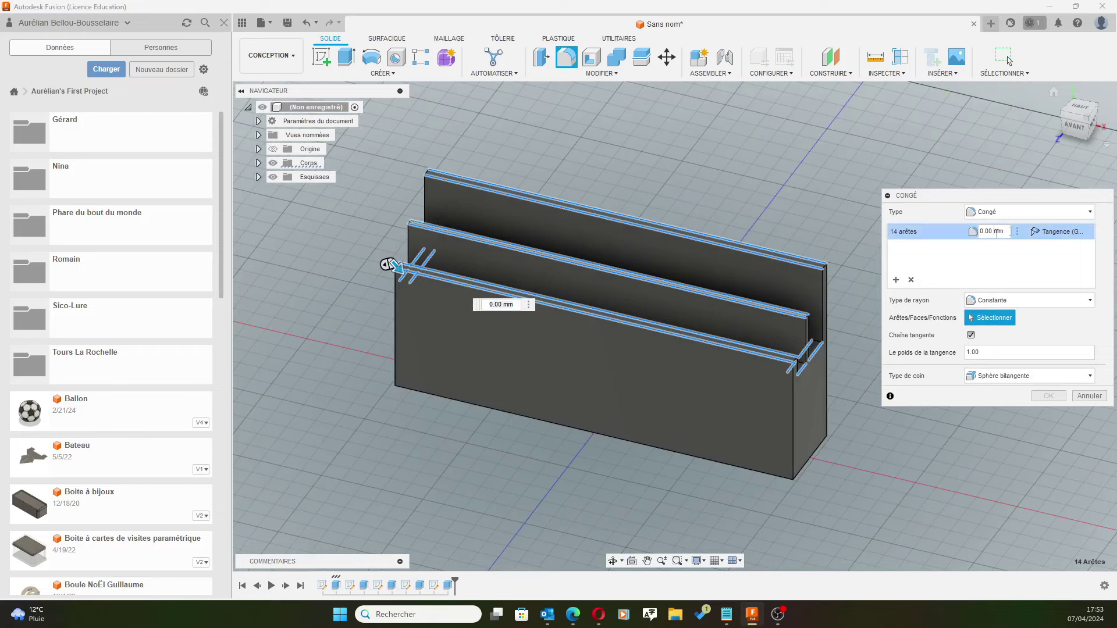
Set the fillet radius to 0.6 mm and apply it to the 14 selected edges
left_click_drag(1006, 231, 951, 233)
type("0.2")
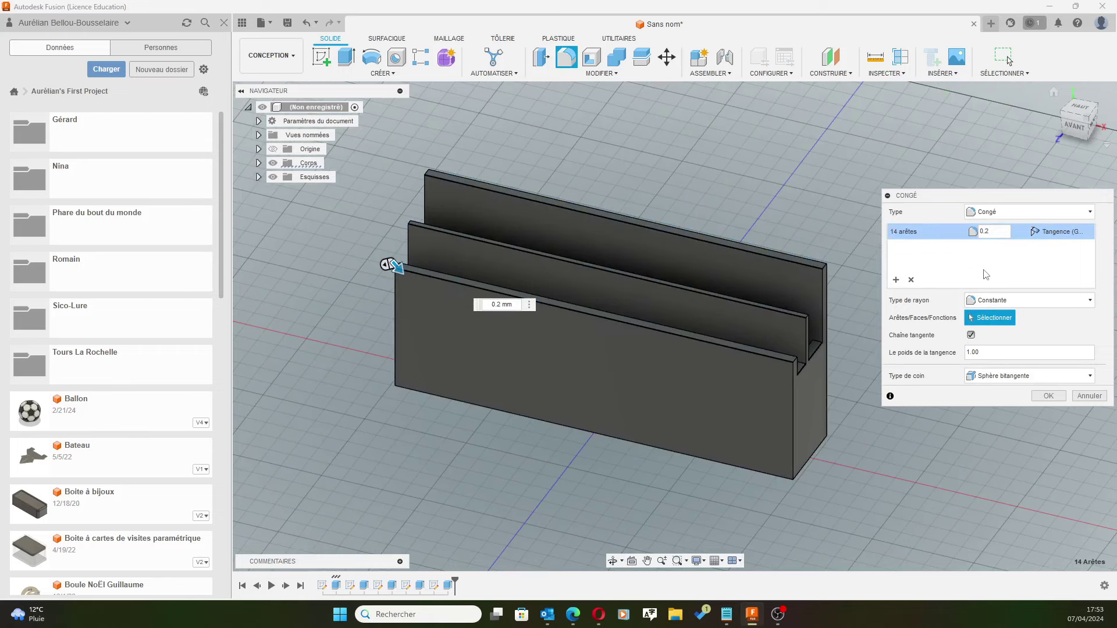
scroll(780, 270, "up", 5)
scroll(791, 260, "up", 3)
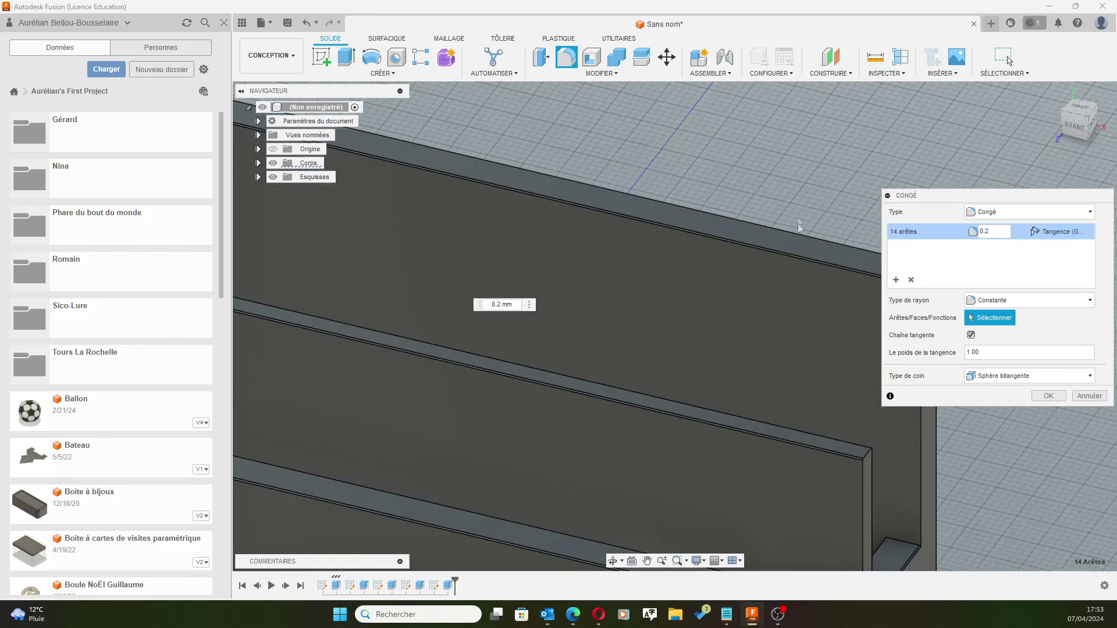
left_click_drag(1002, 230, 978, 232)
type("0.4")
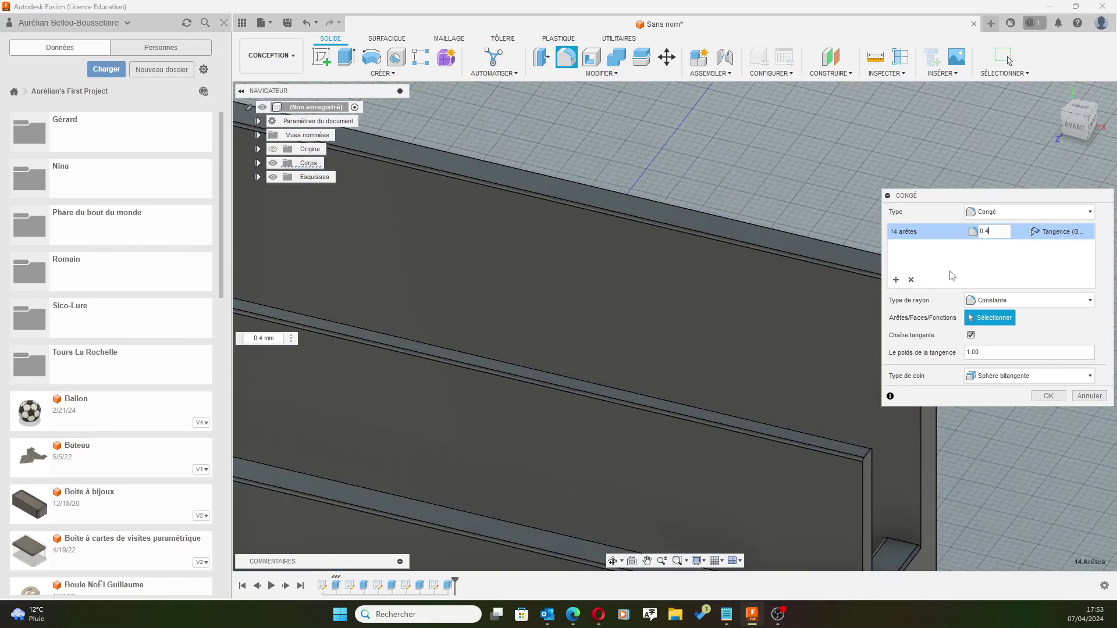
key("BackSpace")
key("BackSpace")
type(".6")
scroll(748, 332, "up", 1)
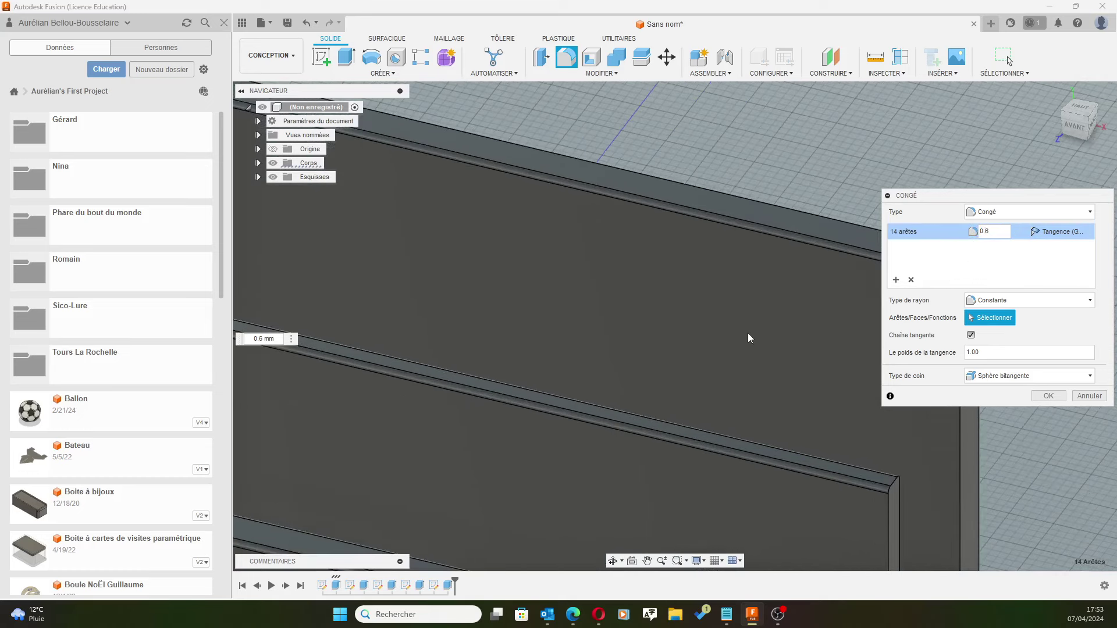
scroll(748, 333, "down", 2)
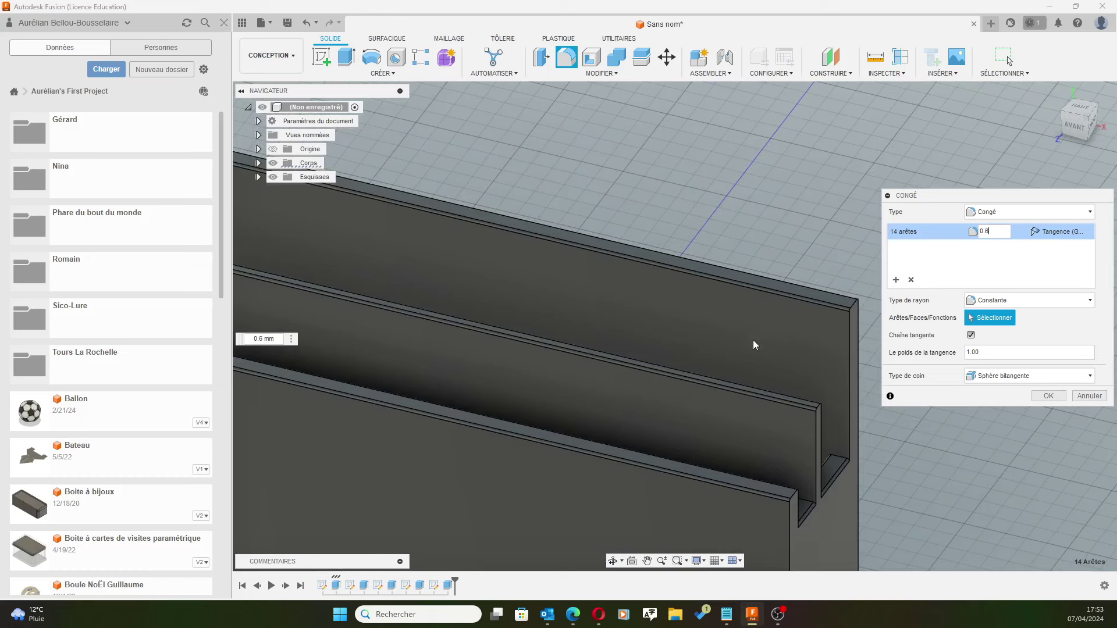
scroll(753, 340, "down", 1)
scroll(592, 354, "down", 1)
scroll(623, 349, "down", 1)
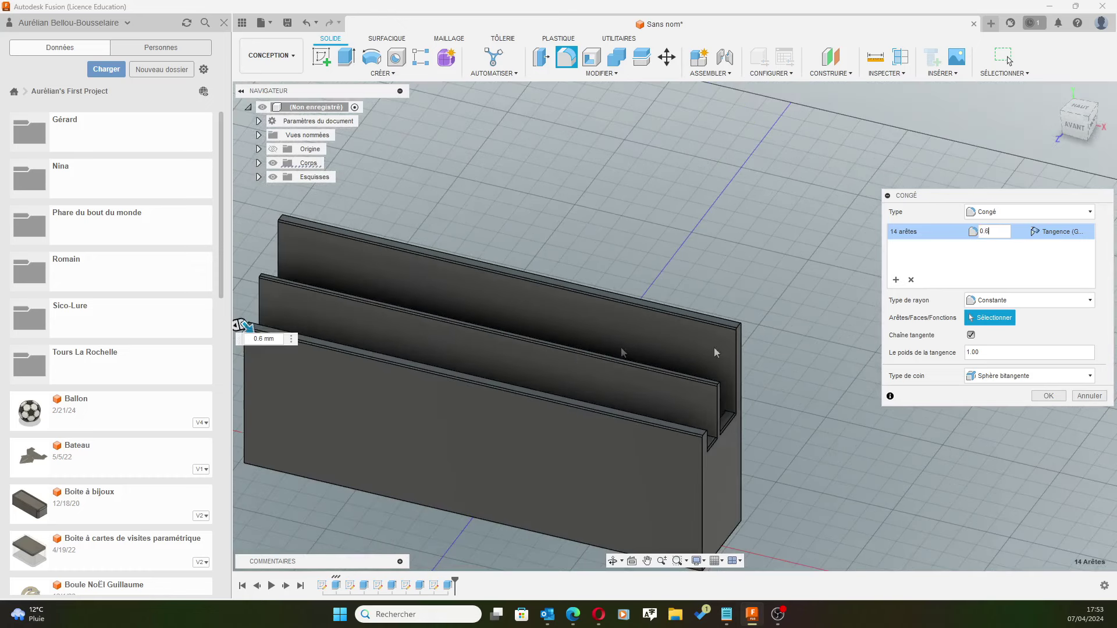
left_click(1047, 397)
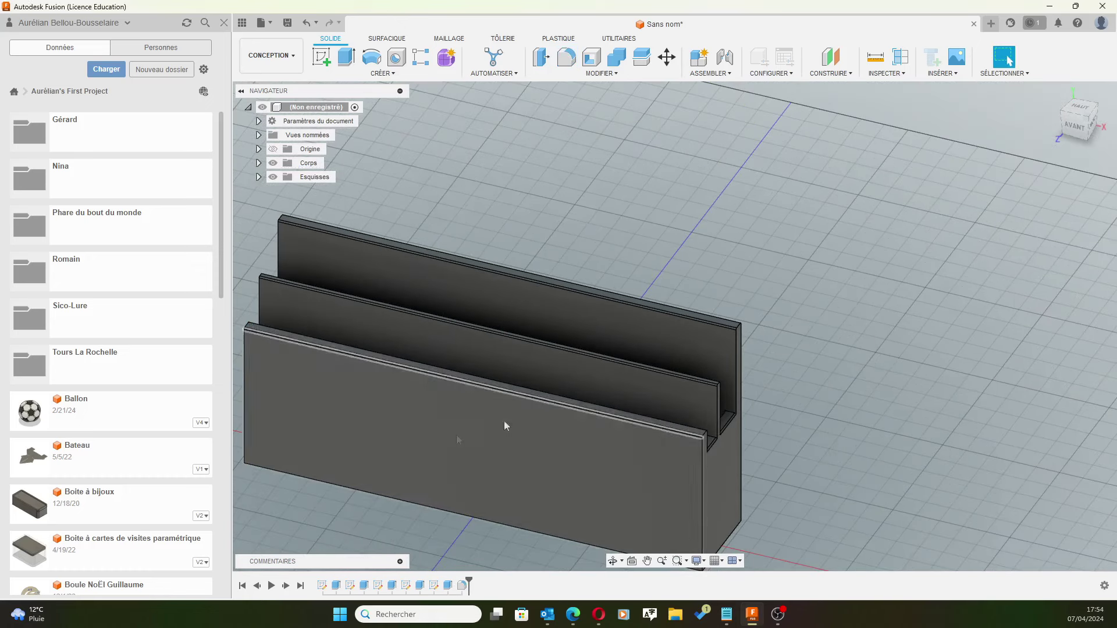
middle_click_drag(339, 490, 464, 432)
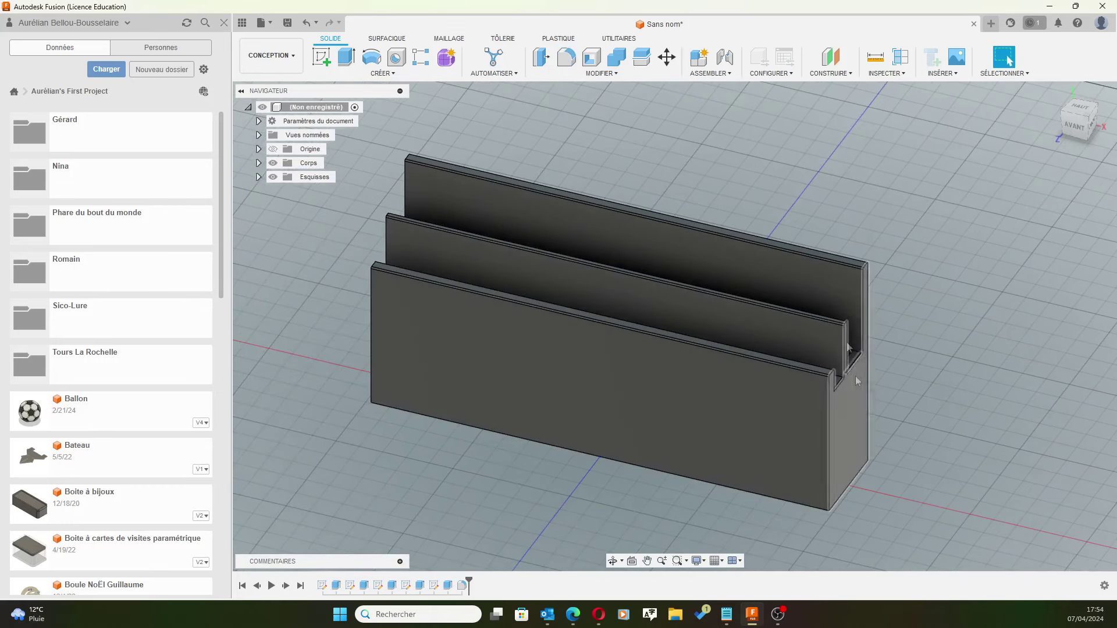
Save the design, renaming it from 'Sans nom' to 'Porte télécommandes'
left_click(288, 25)
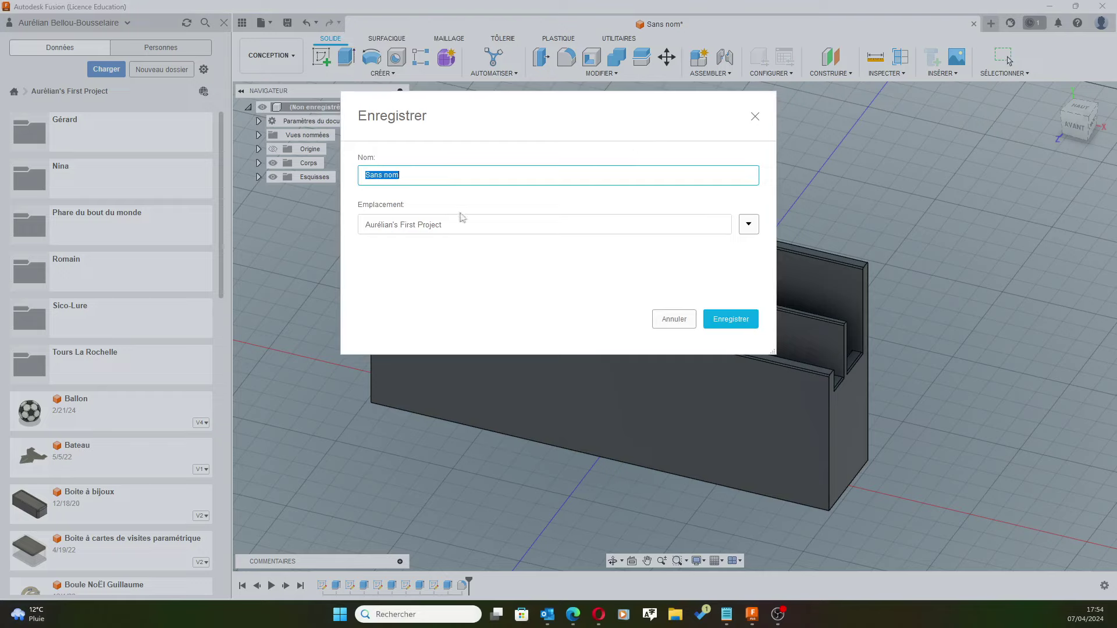
key("BackSpace")
type("lécommandes")
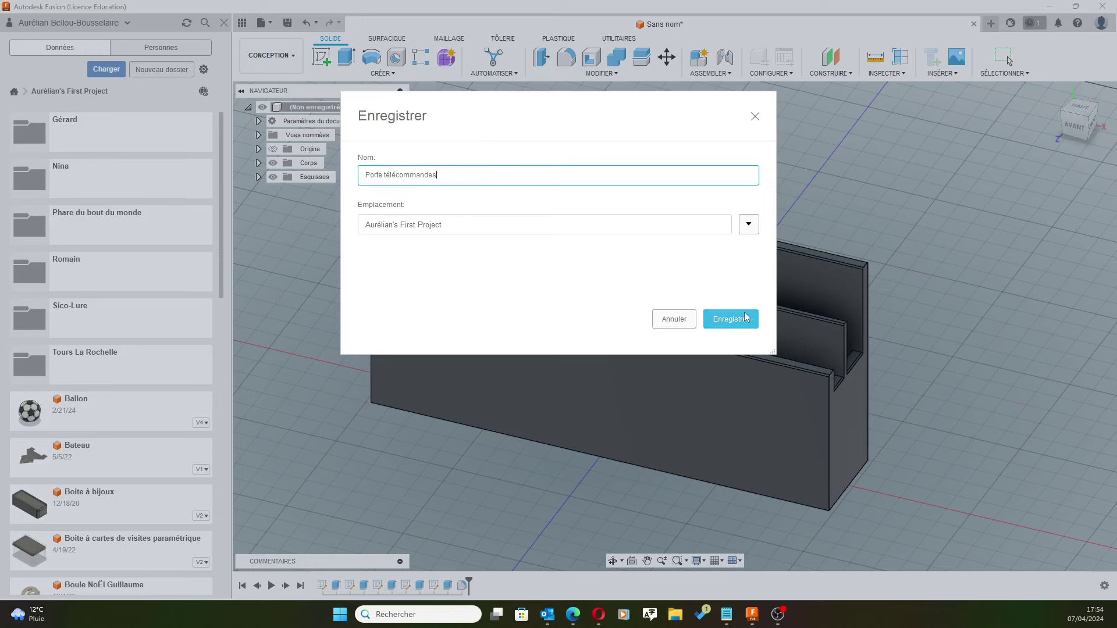
left_click(746, 319)
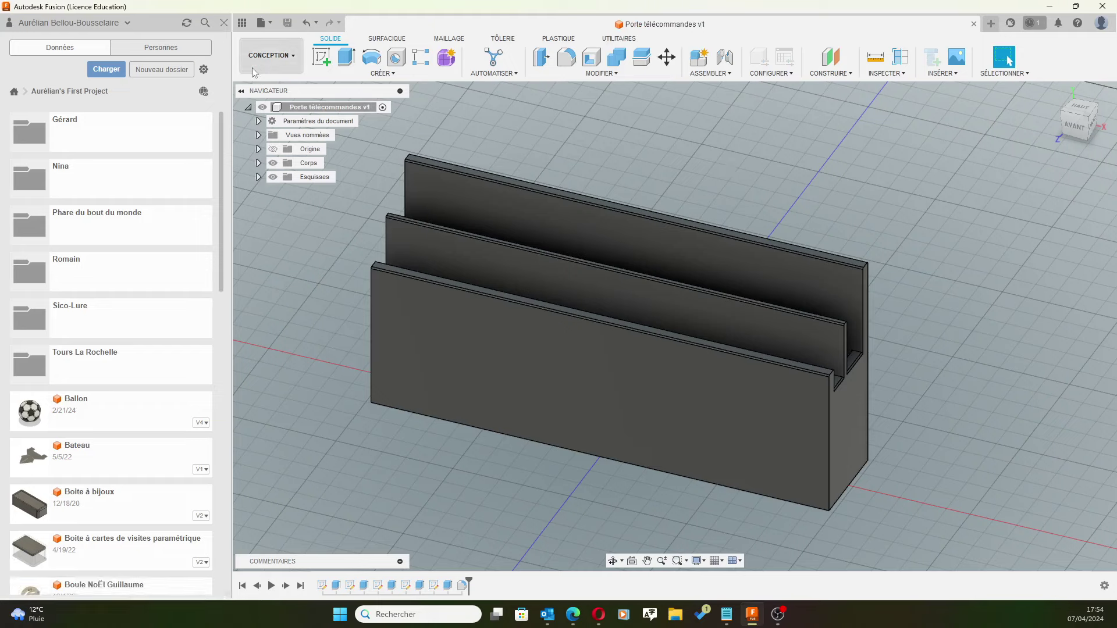
Set up a 3D Print export of the holder body with 'Envoyer à l'utilitaire d'impression' unchecked
left_click(262, 24)
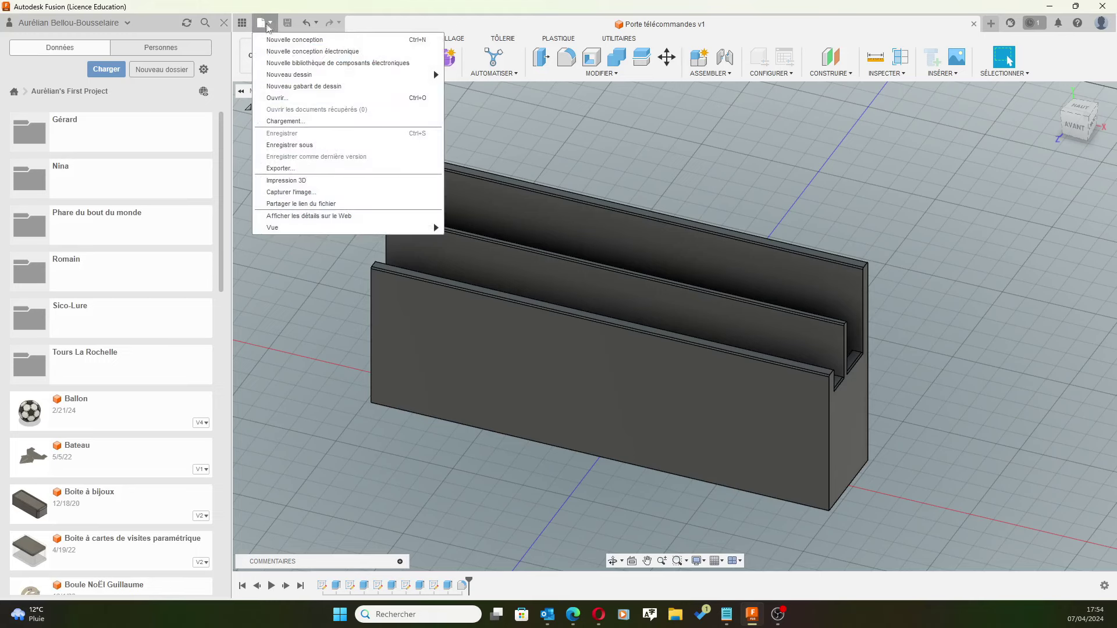
left_click(346, 191)
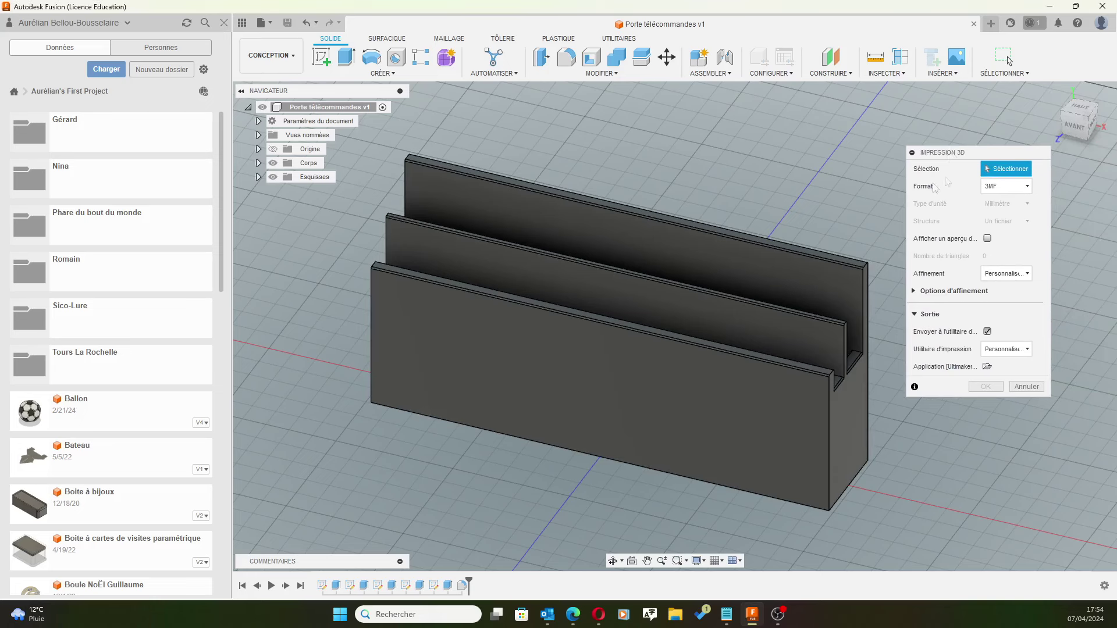
left_click(710, 369)
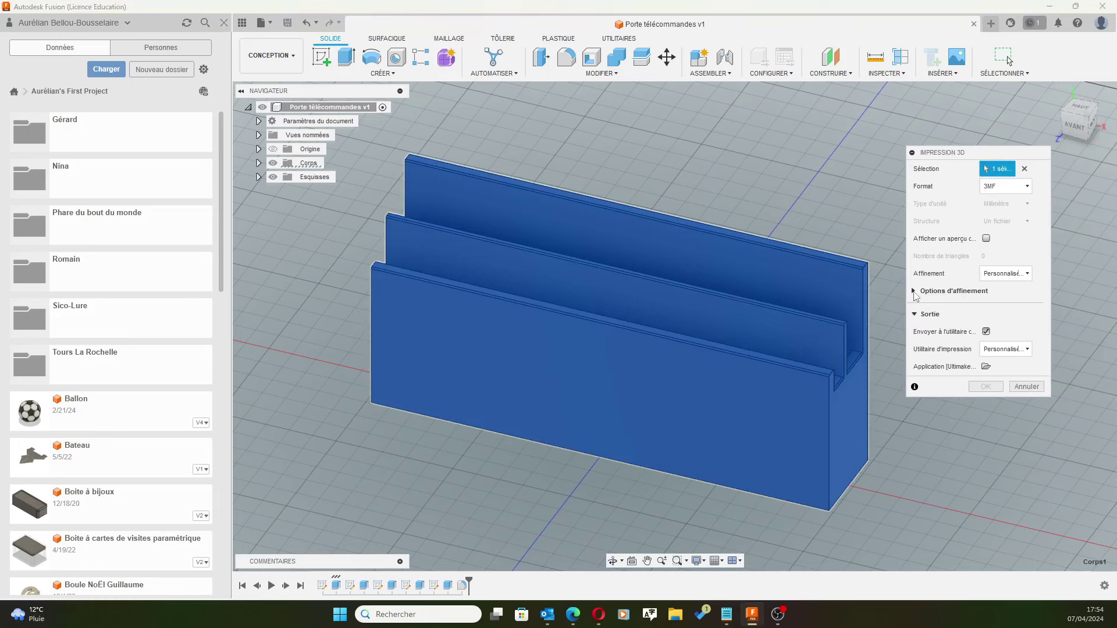
left_click(914, 292)
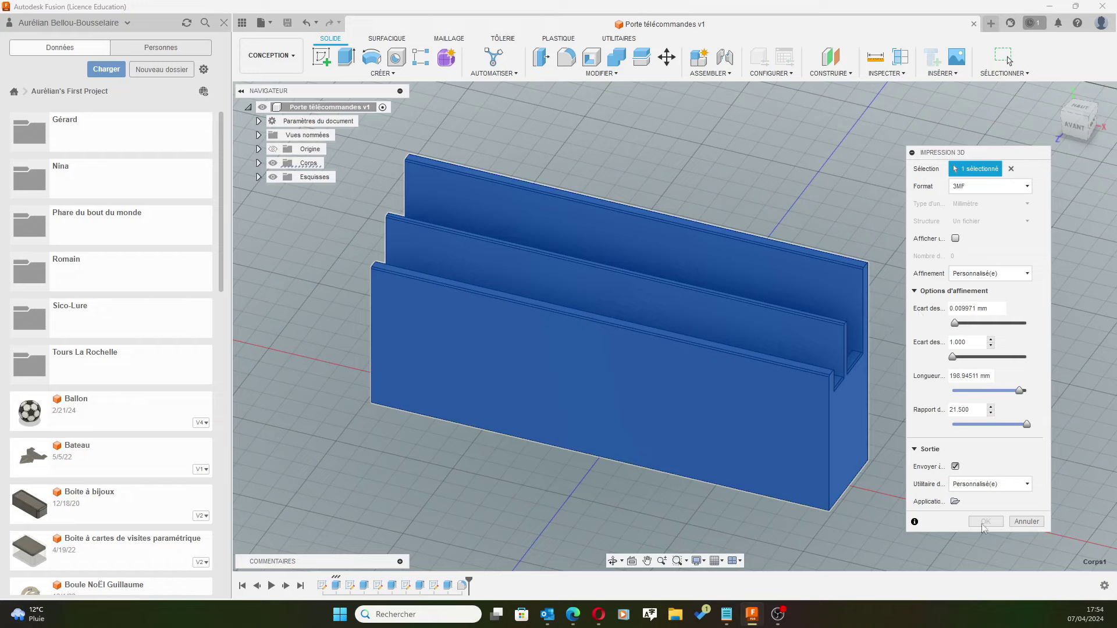
left_click(955, 466)
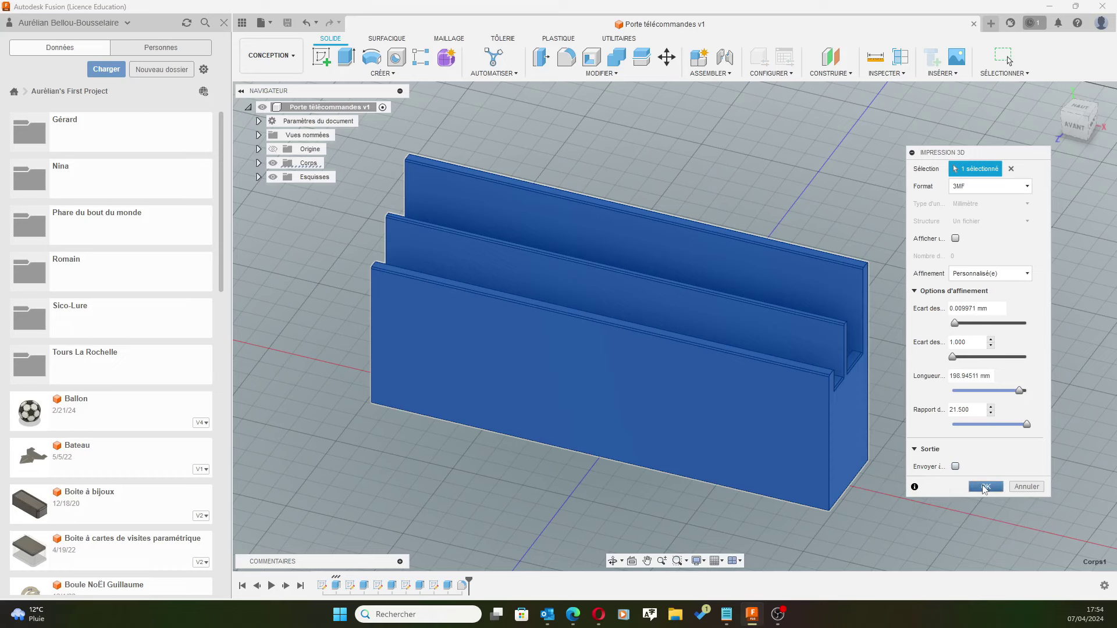
left_click(985, 487)
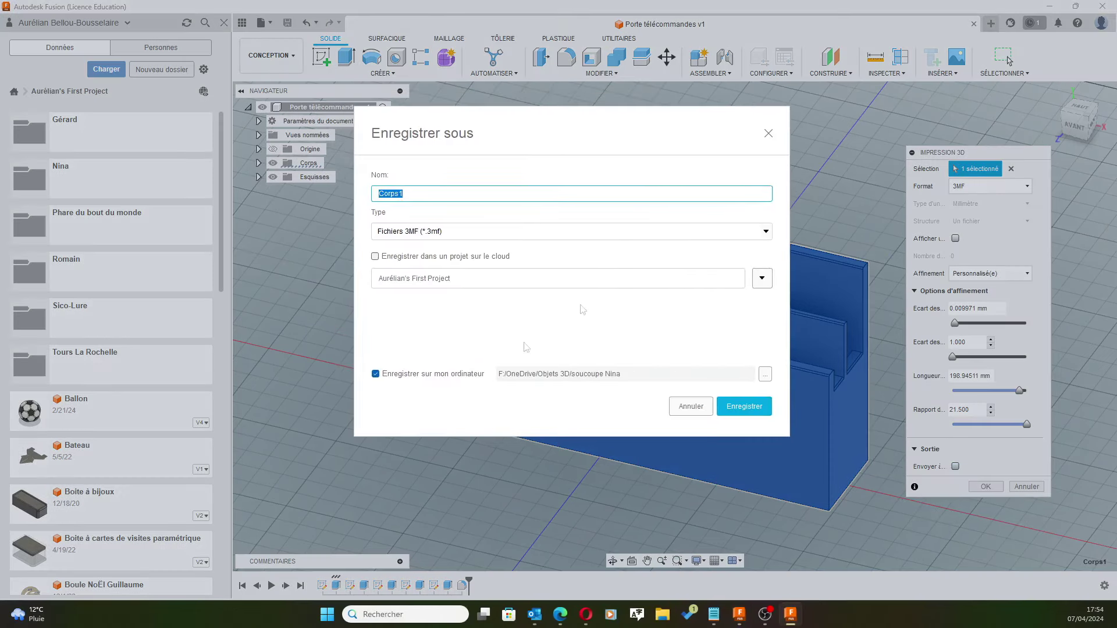
Create and open a new 'Porte télécommandes' folder inside Objets 3D
left_click(765, 376)
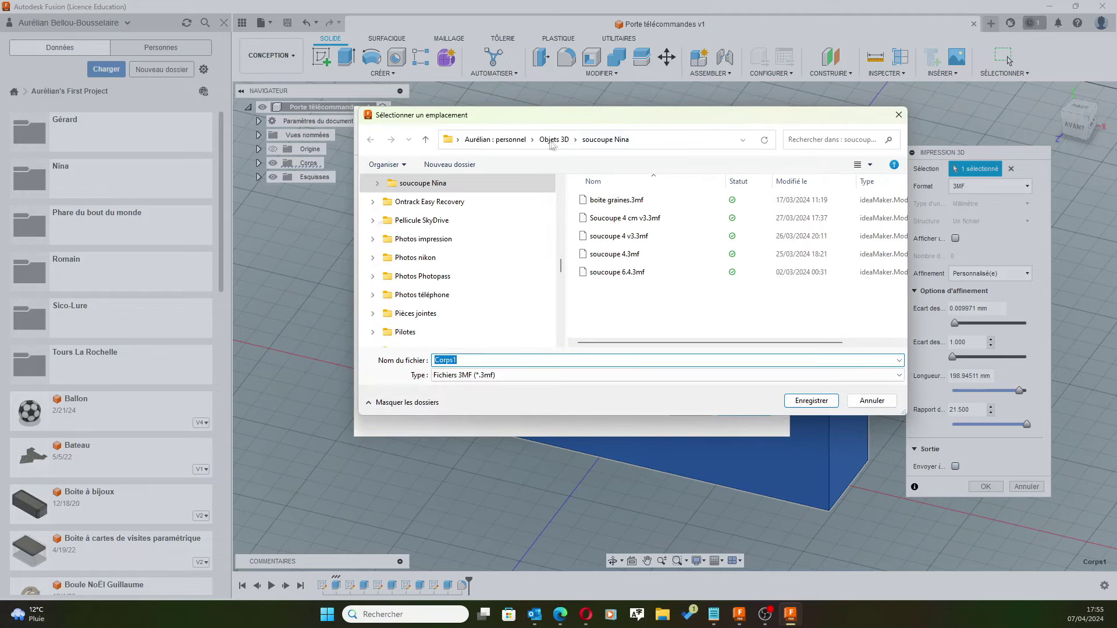
left_click(553, 140)
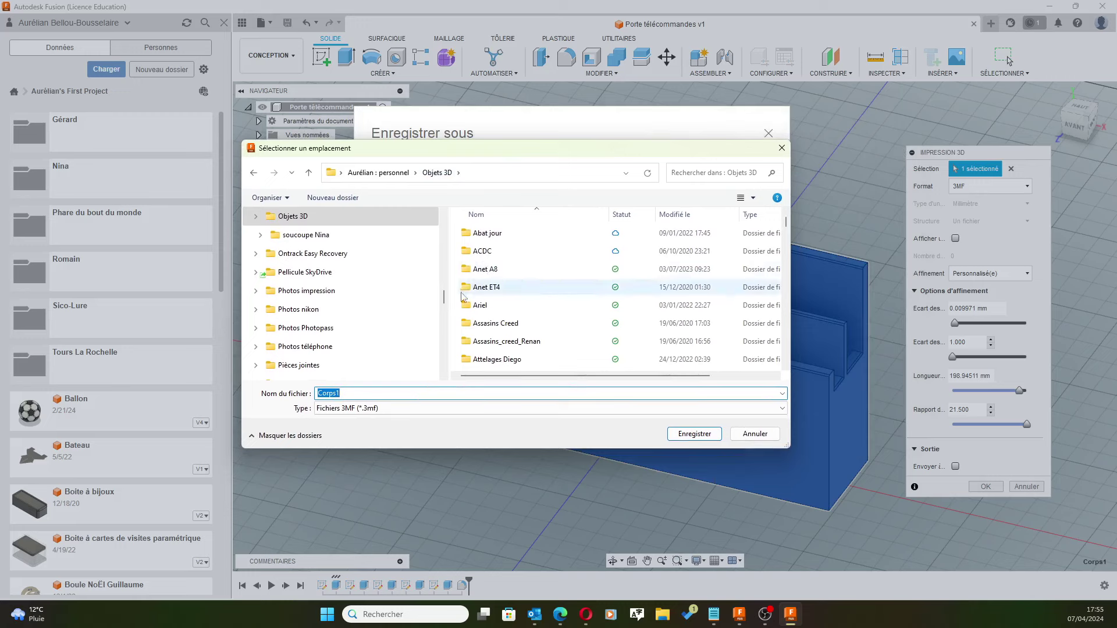
left_click(345, 199)
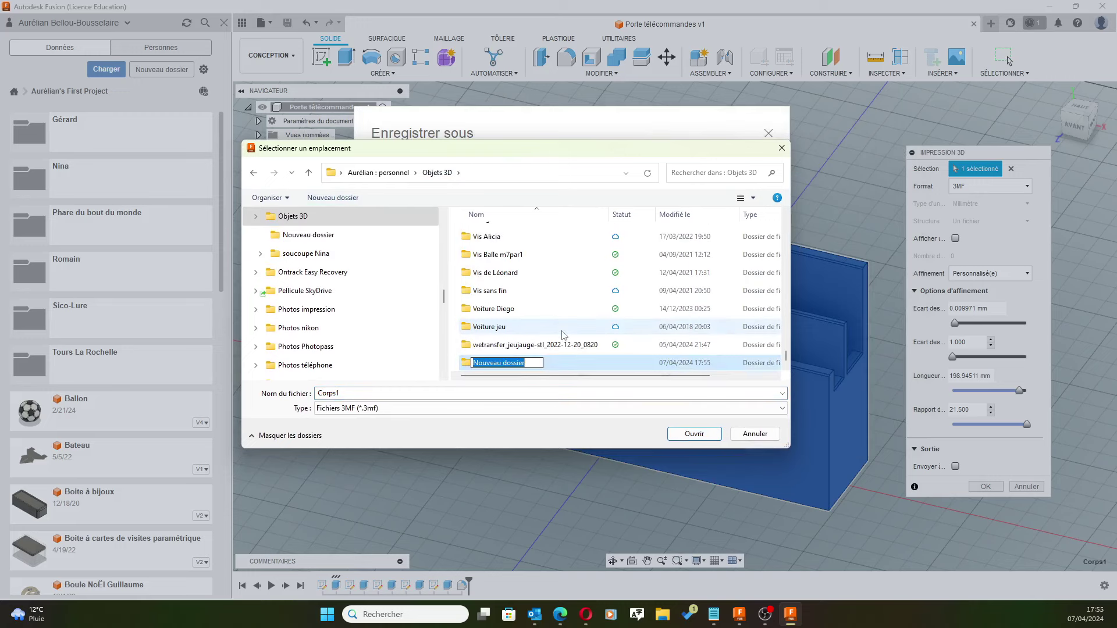
type("Porte télécommandes")
key("Return")
double_click(466, 366)
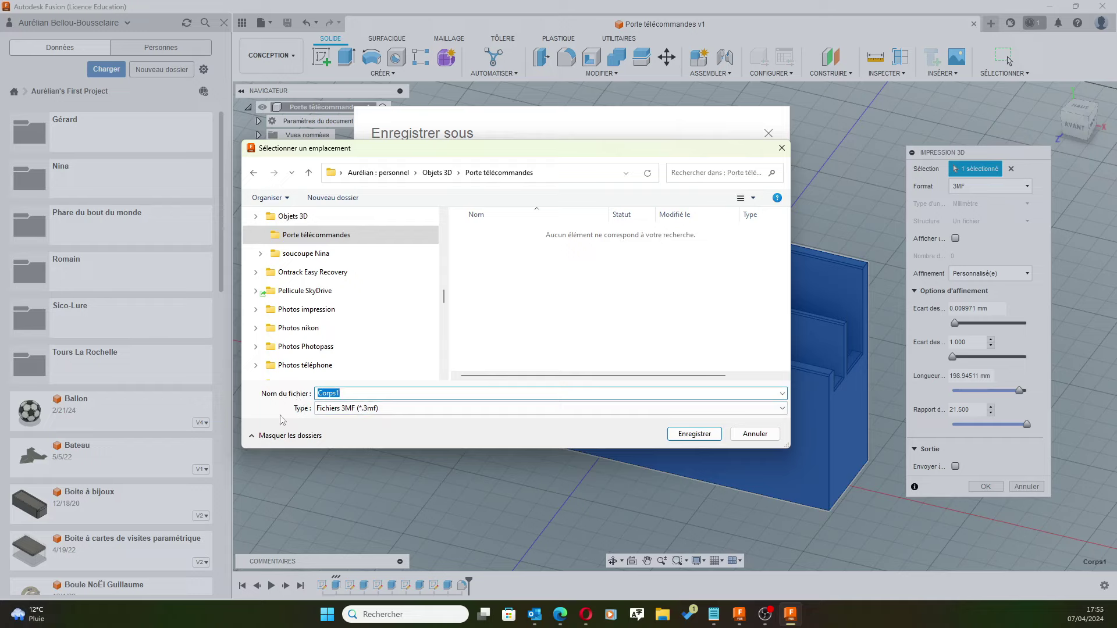
Save the 3MF file as Porte télécommandes and close the 3D print export settings
type("Porte télécommande")
left_click(692, 435)
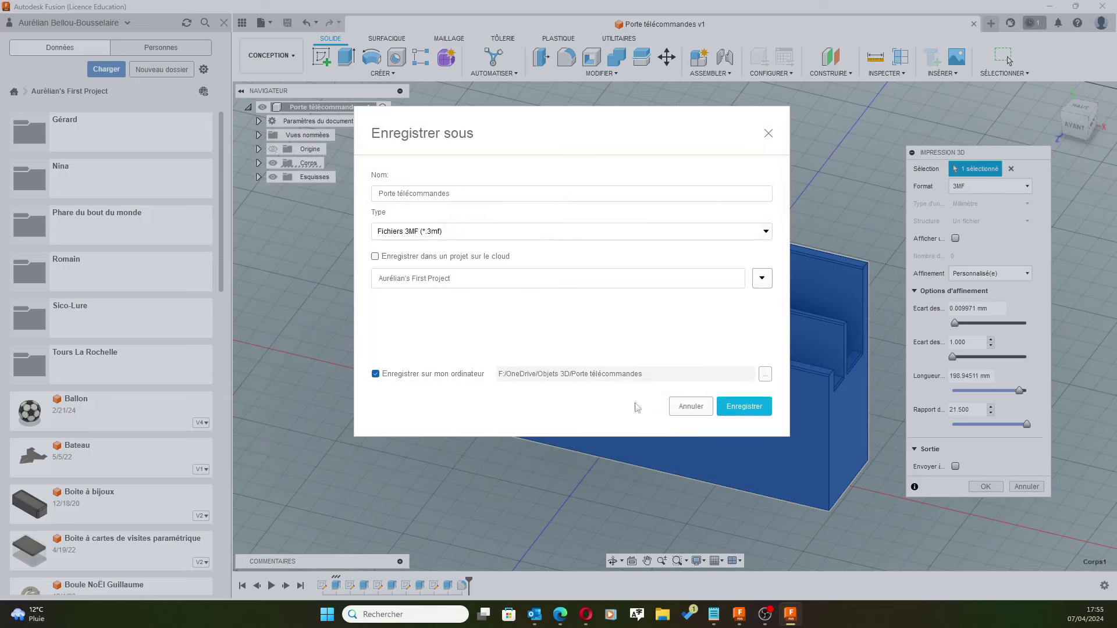
left_click(734, 412)
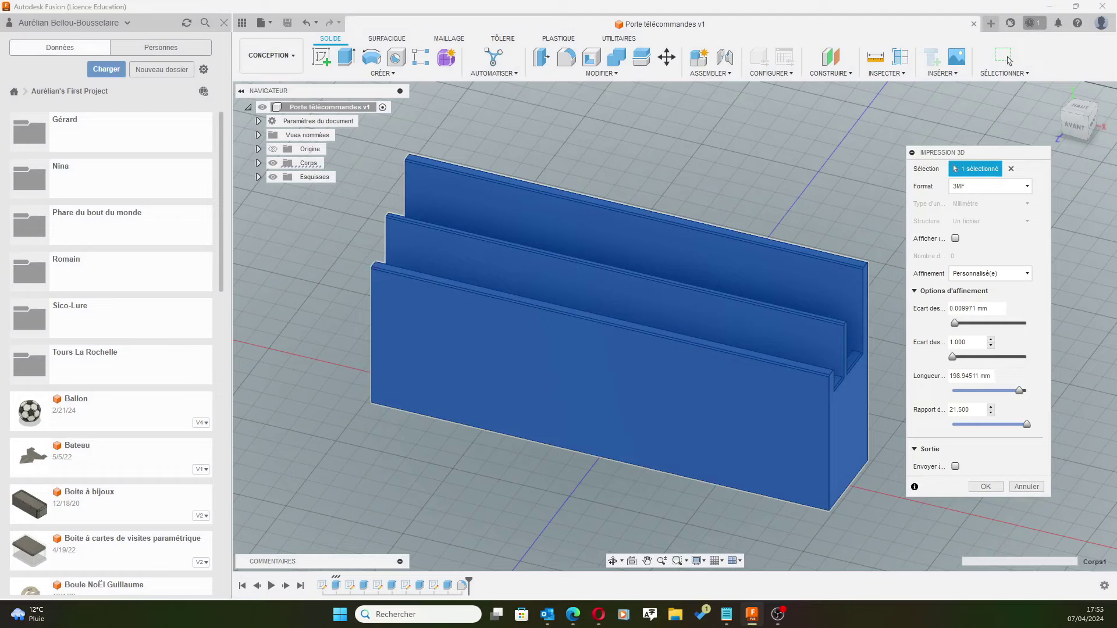
left_click(1009, 58)
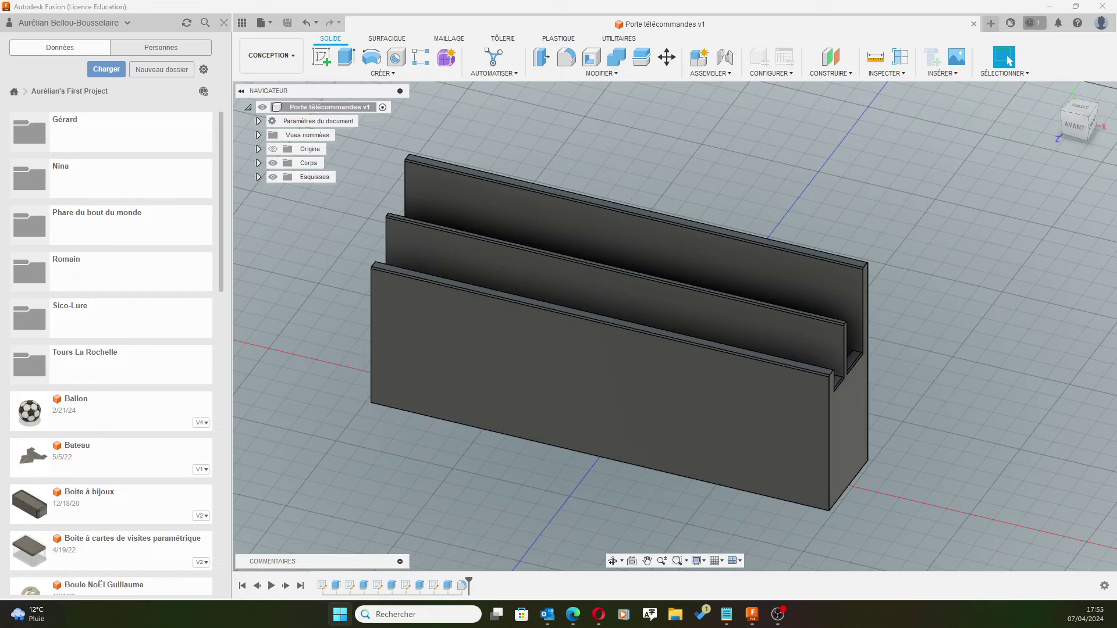
left_click(338, 617)
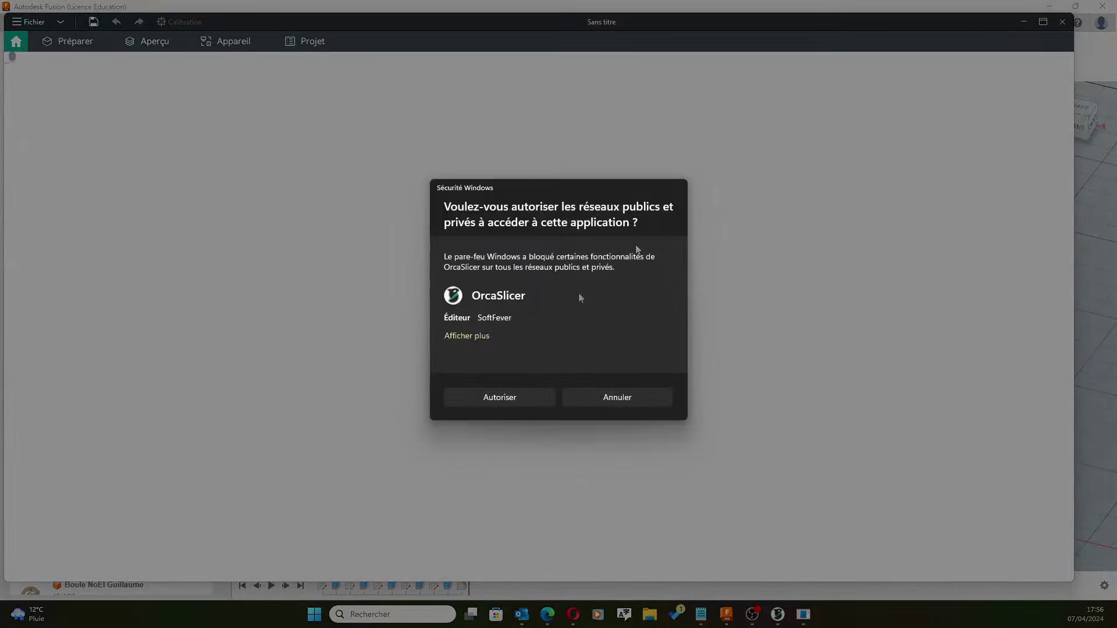
Allow OrcaSlicer through the Windows firewall and switch to the Préparer plate view
left_click(521, 395)
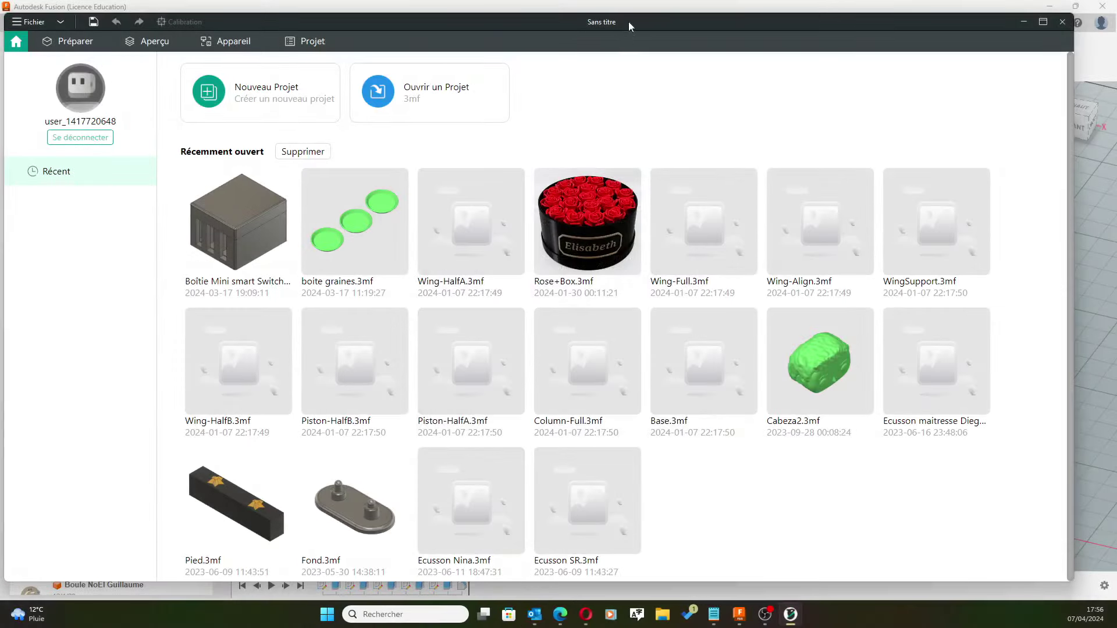
left_click_drag(629, 22, 643, 21)
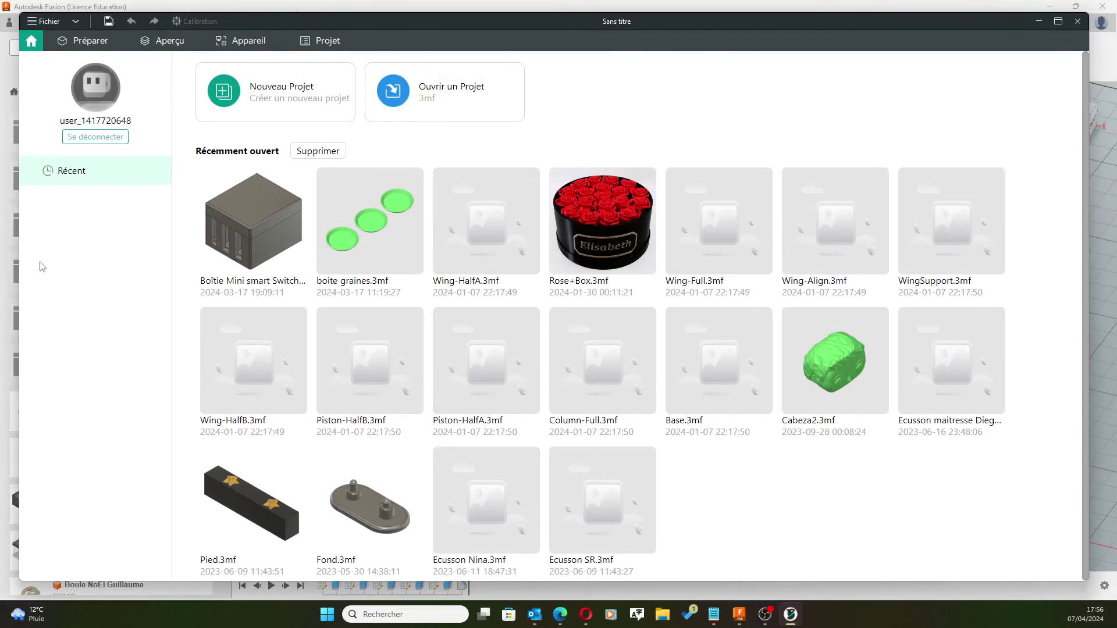
left_click(87, 41)
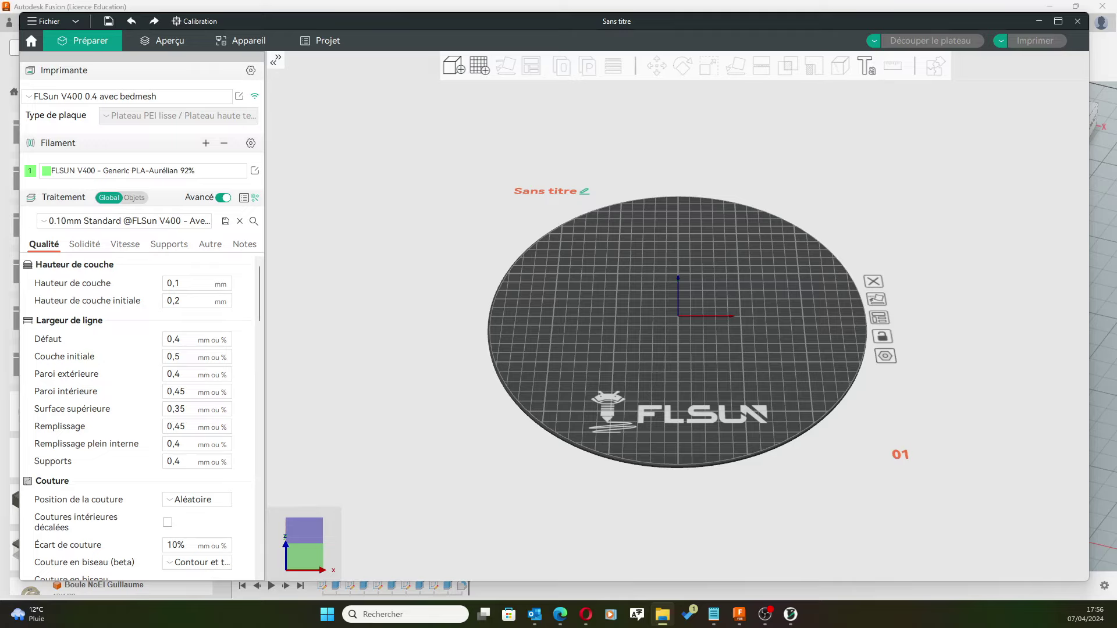
Drag Porte télécommandes.3mf onto the FLSun V400 build plate
left_click_drag(739, 245, 665, 341)
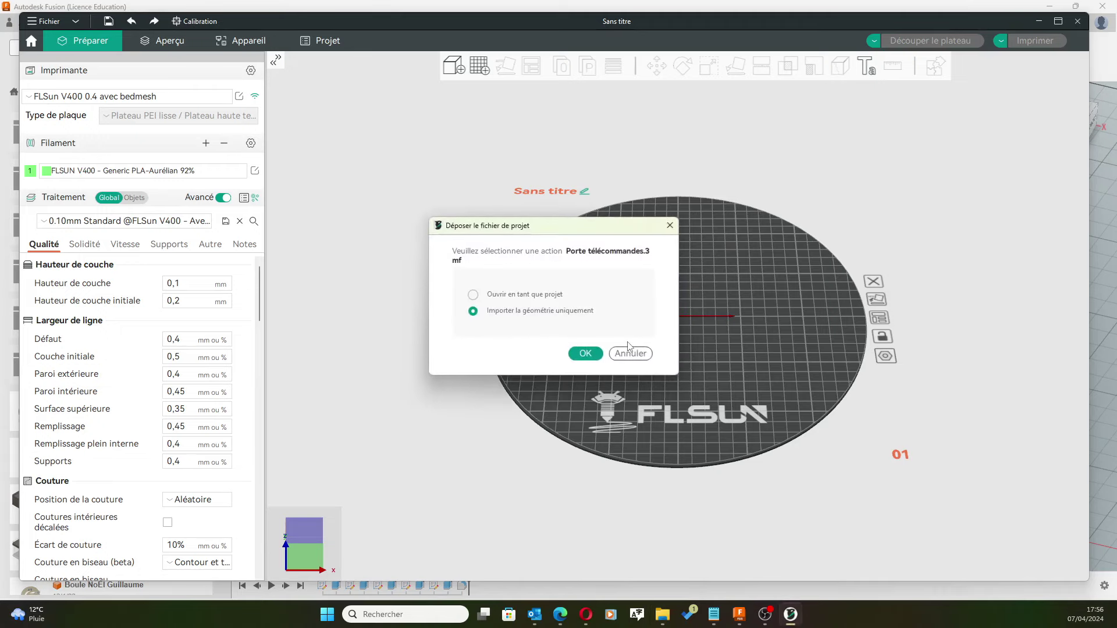
Import only the holder's geometry, auto-orient it and view it from the front
left_click(585, 353)
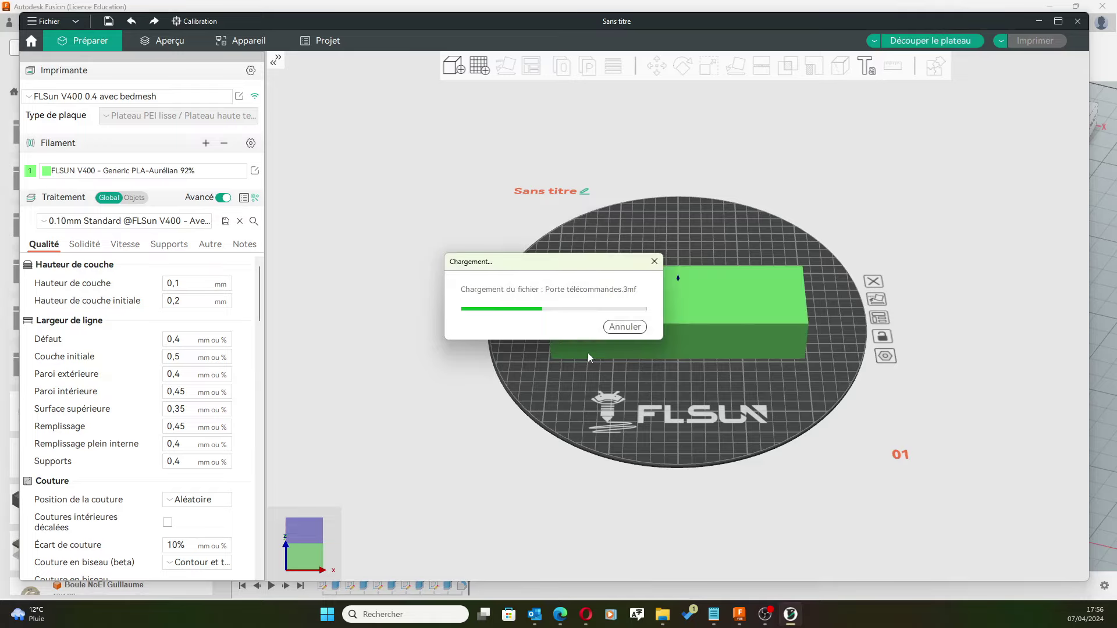
mouse_move(723, 221)
left_mouse_down()
mouse_move(684, 372)
mouse_move(701, 359)
mouse_move(725, 373)
left_mouse_up()
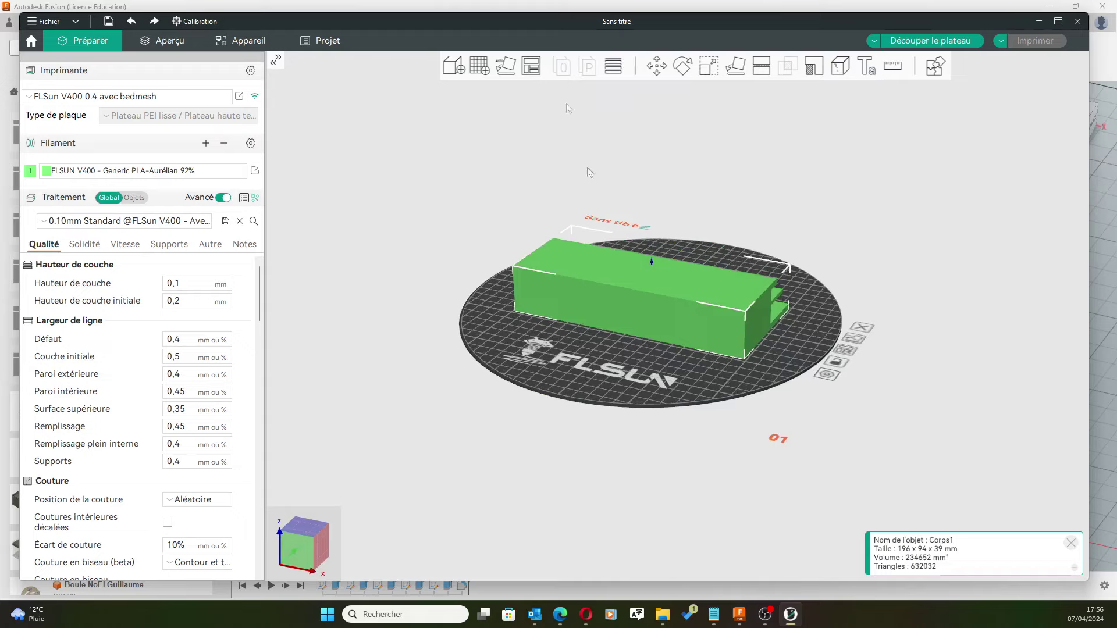
left_click(506, 66)
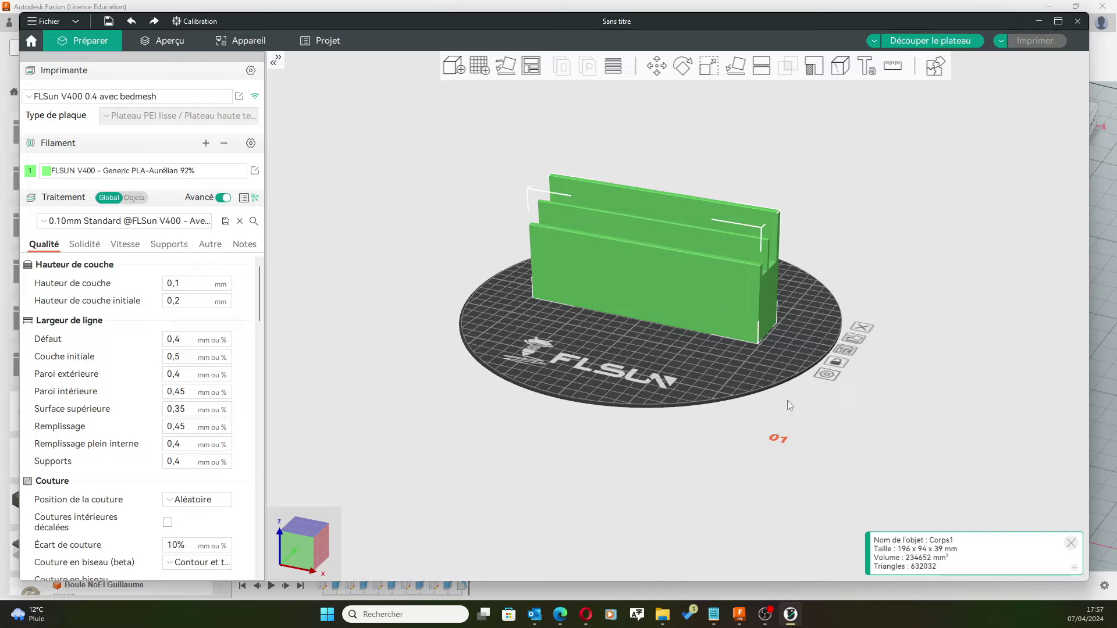
mouse_move(871, 260)
left_mouse_down()
mouse_move(824, 253)
mouse_move(875, 274)
left_mouse_up()
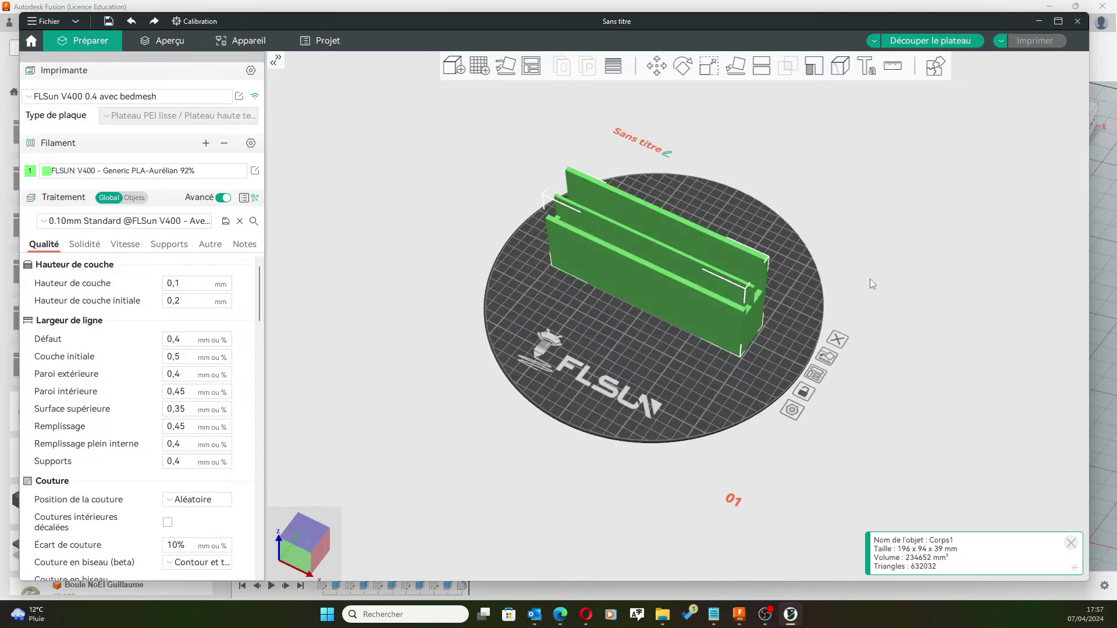
key("1")
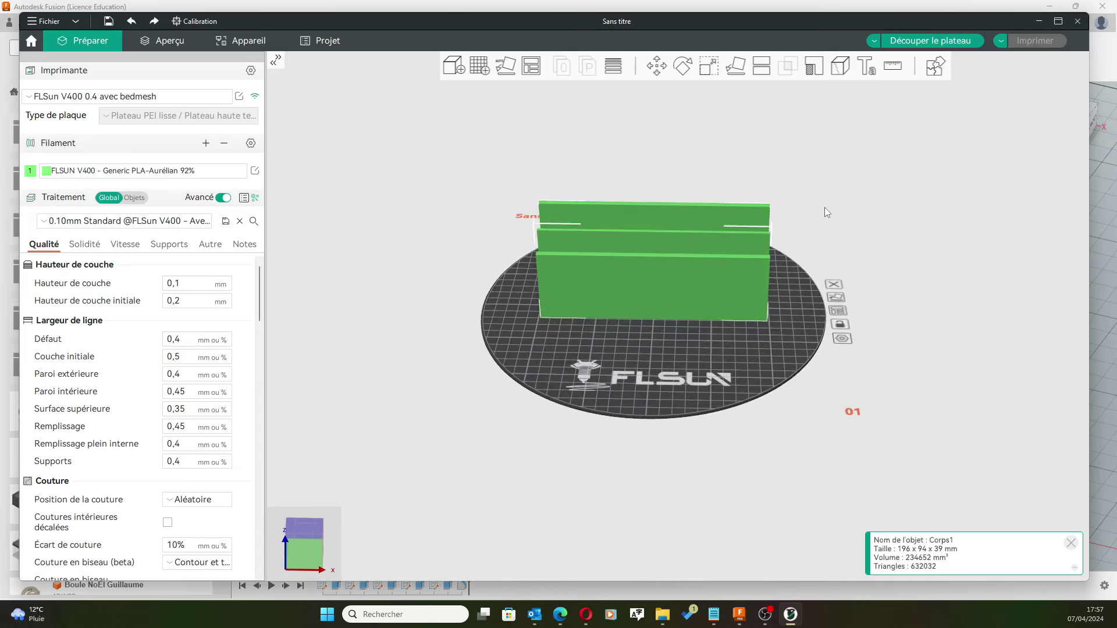
left_click(170, 285)
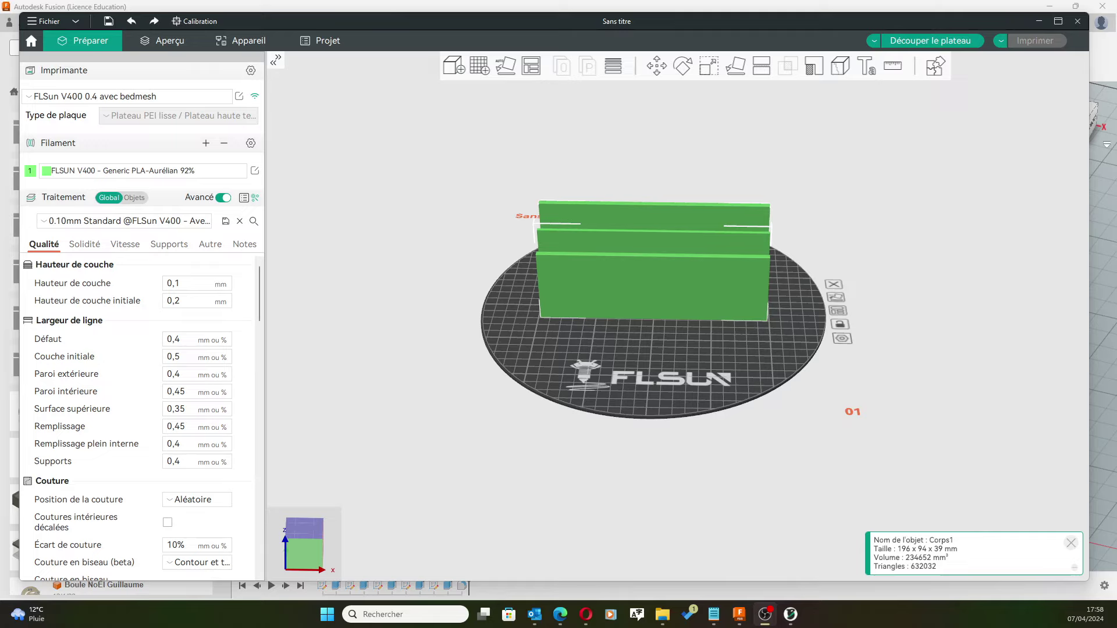
left_click(941, 42)
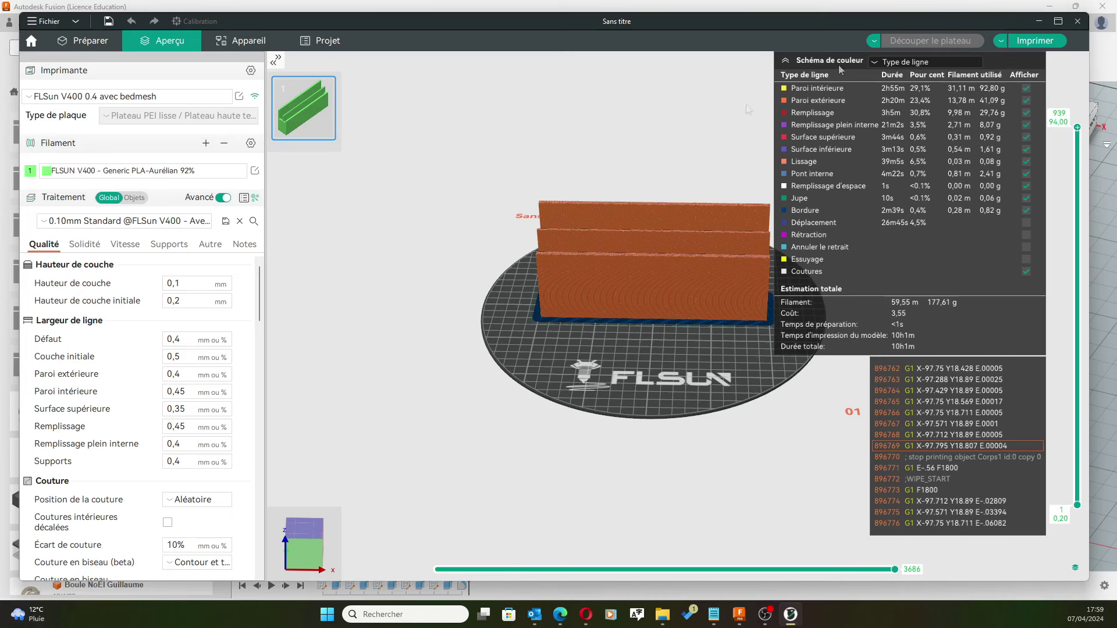
scroll(602, 332, "down", 2)
scroll(649, 308, "up", 3)
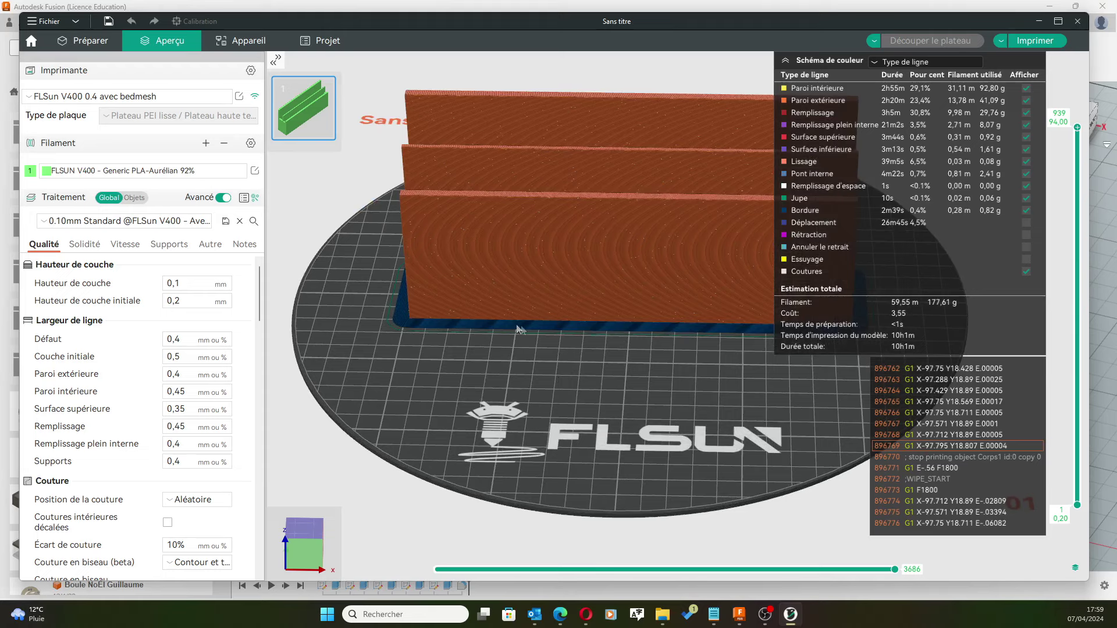
scroll(495, 320, "up", 2)
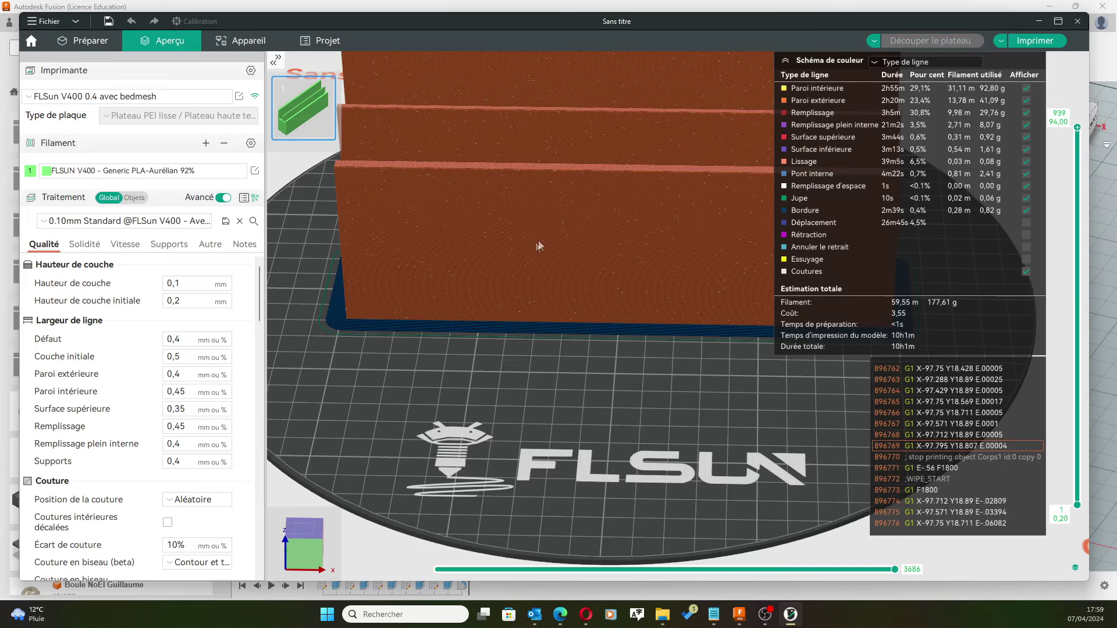
scroll(616, 215, "down", 5)
scroll(615, 219, "up", 2)
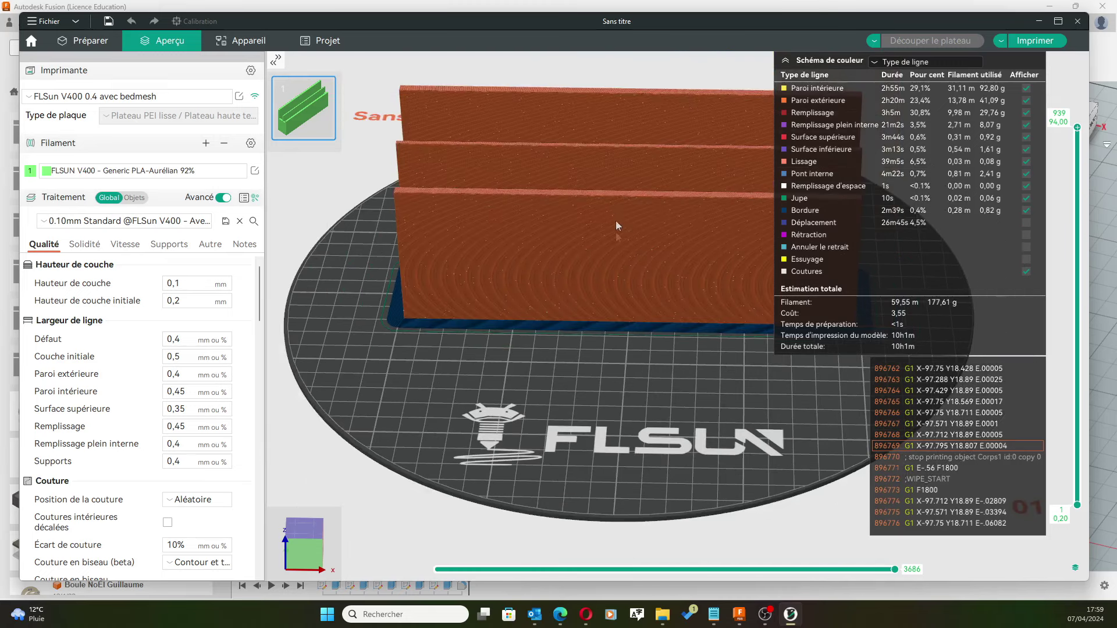
scroll(614, 227, "up", 4)
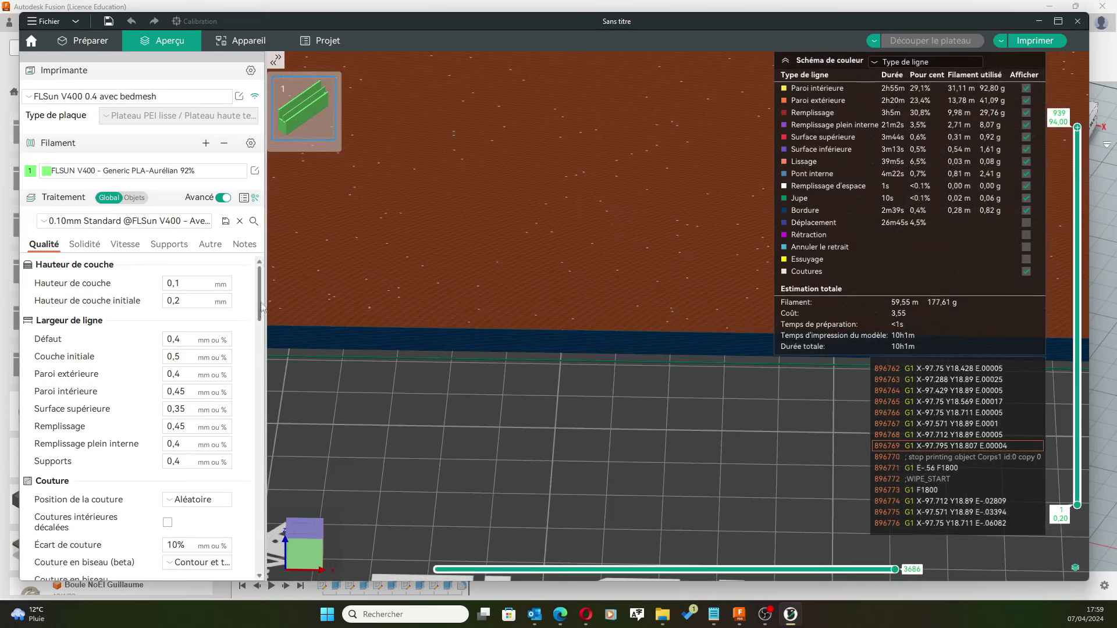
scroll(262, 307, "down", 3)
left_click(202, 361)
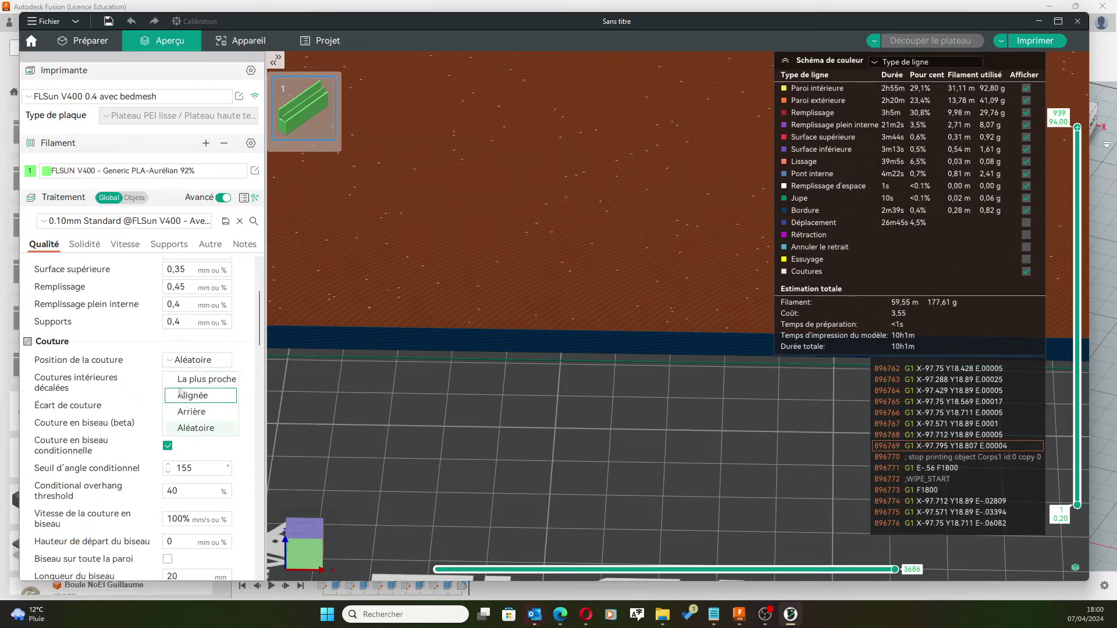
Set the seam position to La plus proche and re-slice the plate to a 9h47m estimate
left_click(193, 379)
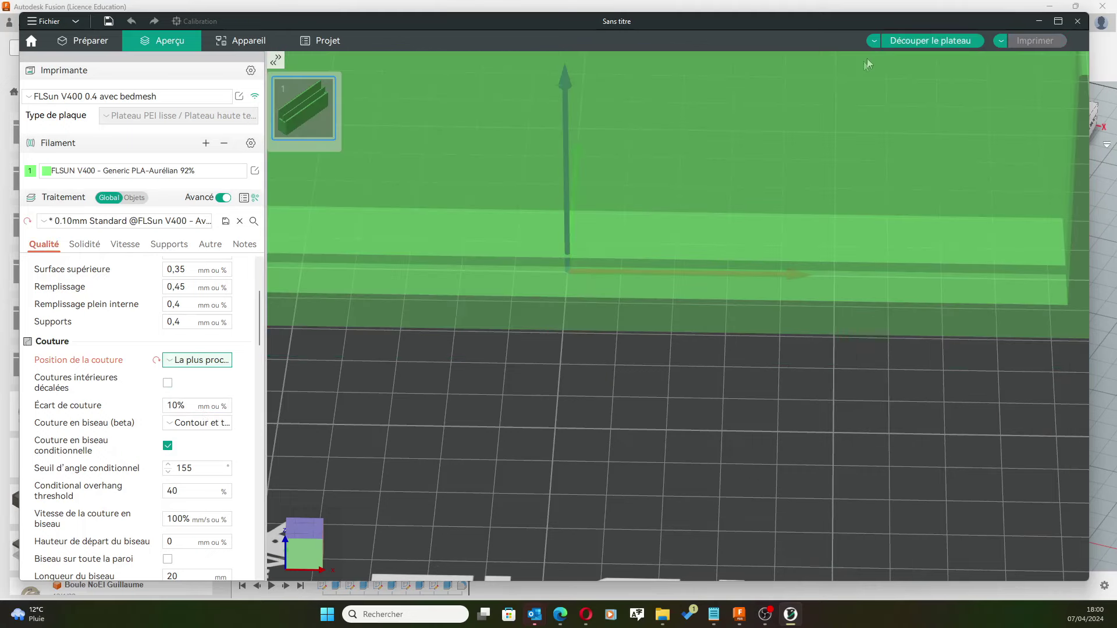
left_click(907, 40)
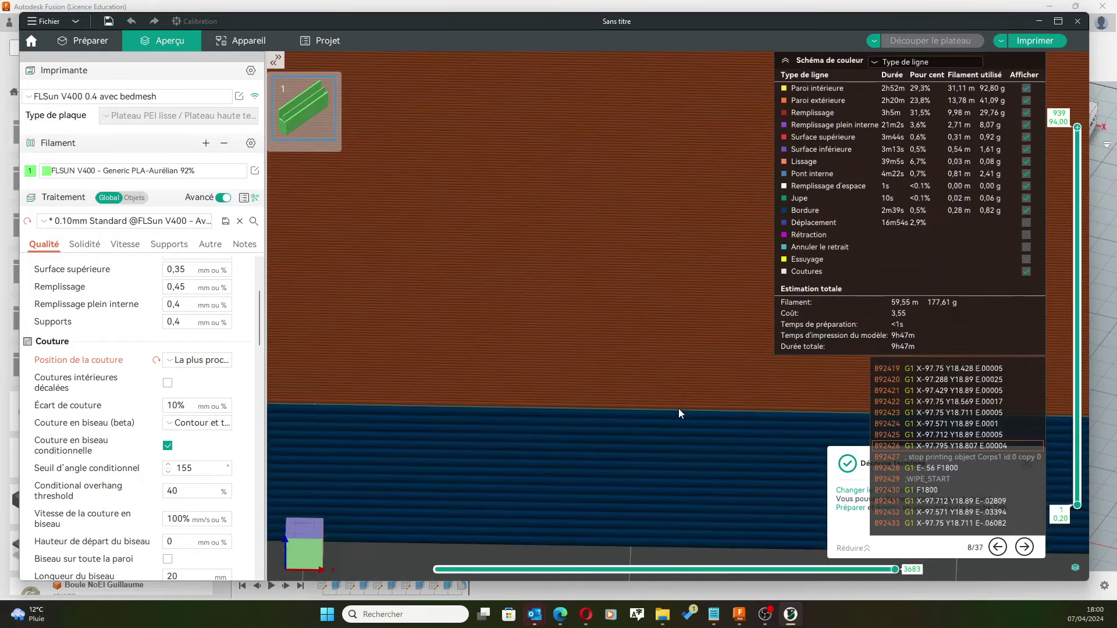
scroll(669, 397, "down", 3)
scroll(677, 354, "down", 4)
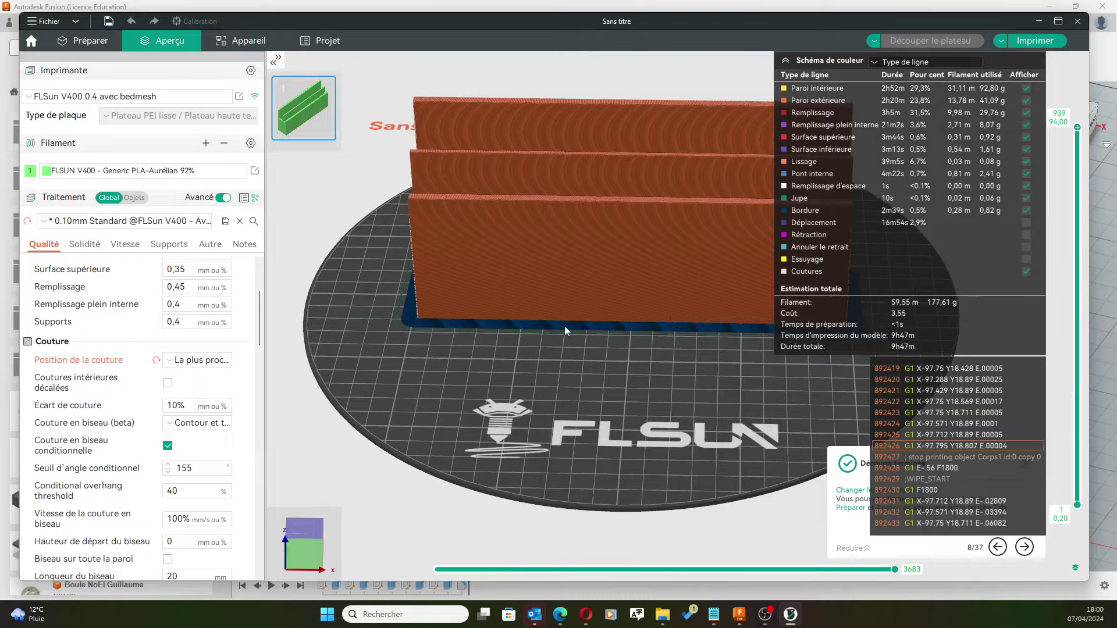
mouse_move(564, 326)
left_mouse_down()
mouse_move(598, 320)
mouse_move(567, 348)
mouse_move(592, 353)
mouse_move(606, 341)
mouse_move(654, 343)
mouse_move(551, 340)
left_mouse_up()
mouse_move(634, 375)
left_mouse_down()
mouse_move(587, 400)
mouse_move(620, 390)
left_mouse_up()
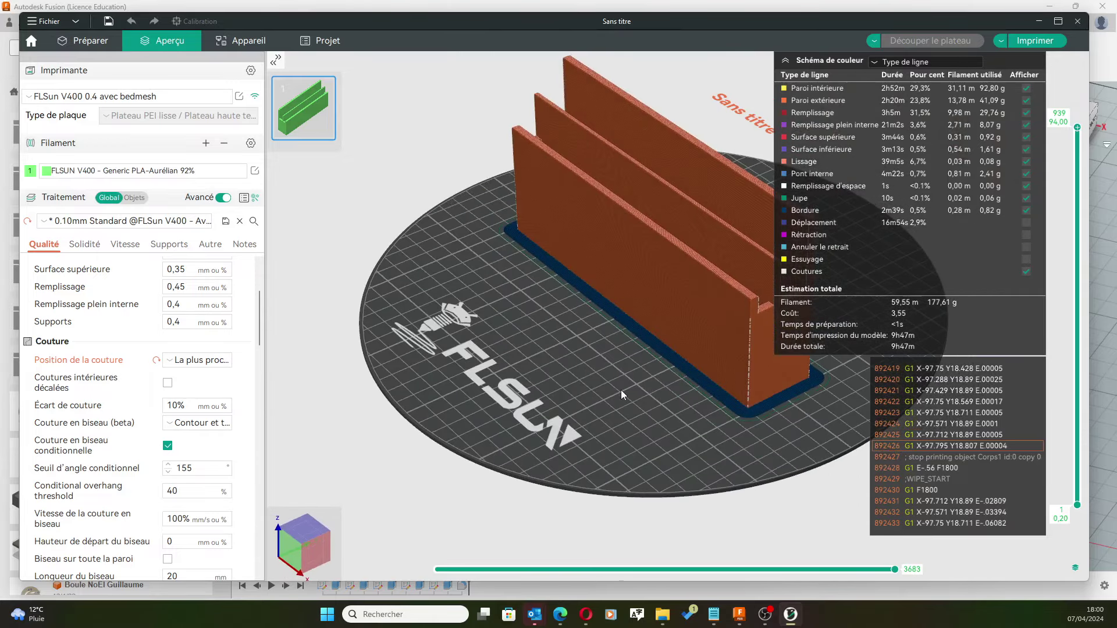
left_click(1023, 47)
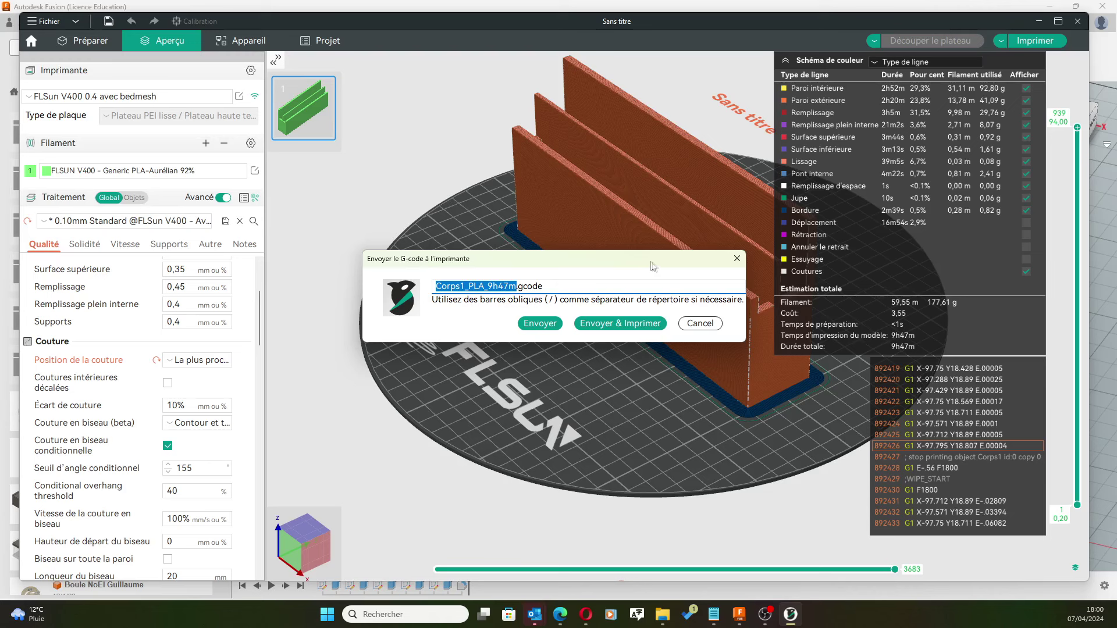
left_click_drag(652, 266, 634, 312)
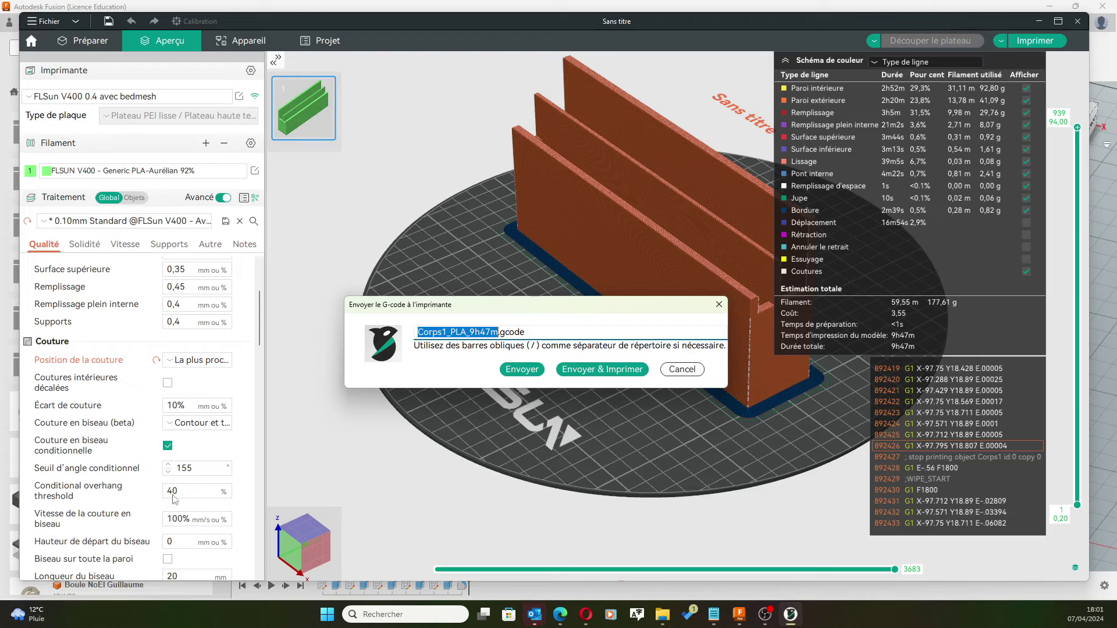
left_click(681, 369)
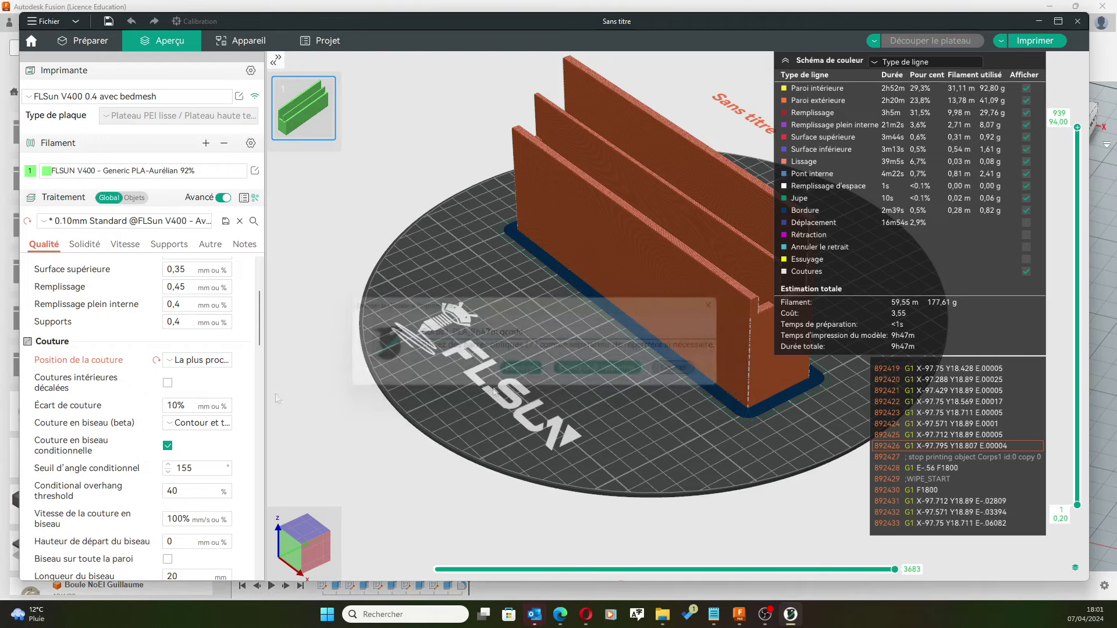
left_click_drag(260, 330, 261, 357)
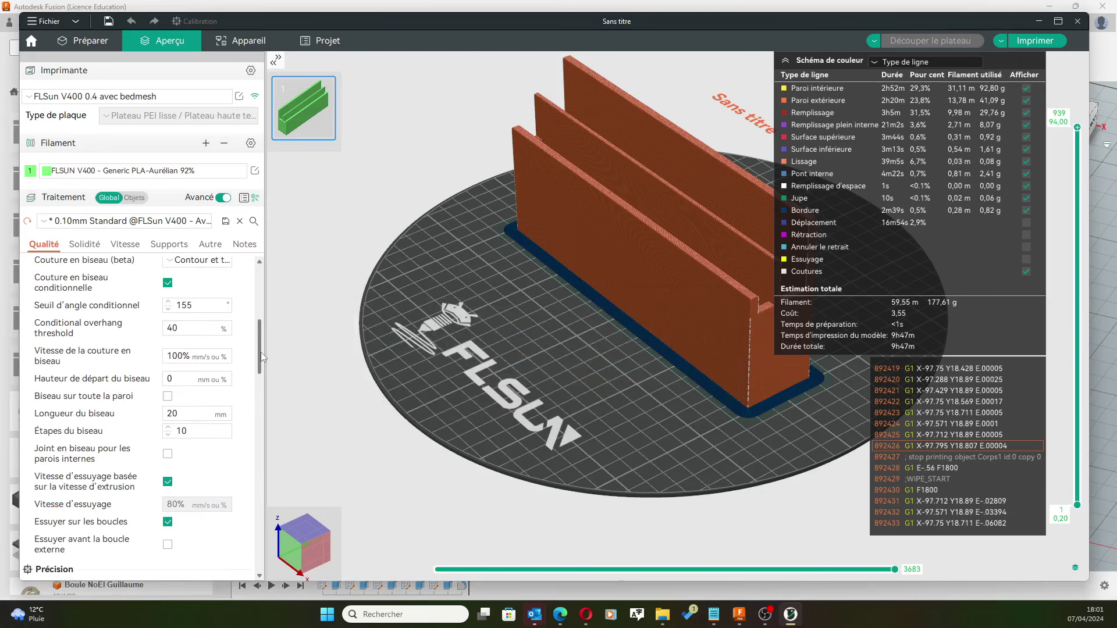
scroll(261, 353, "up", 1)
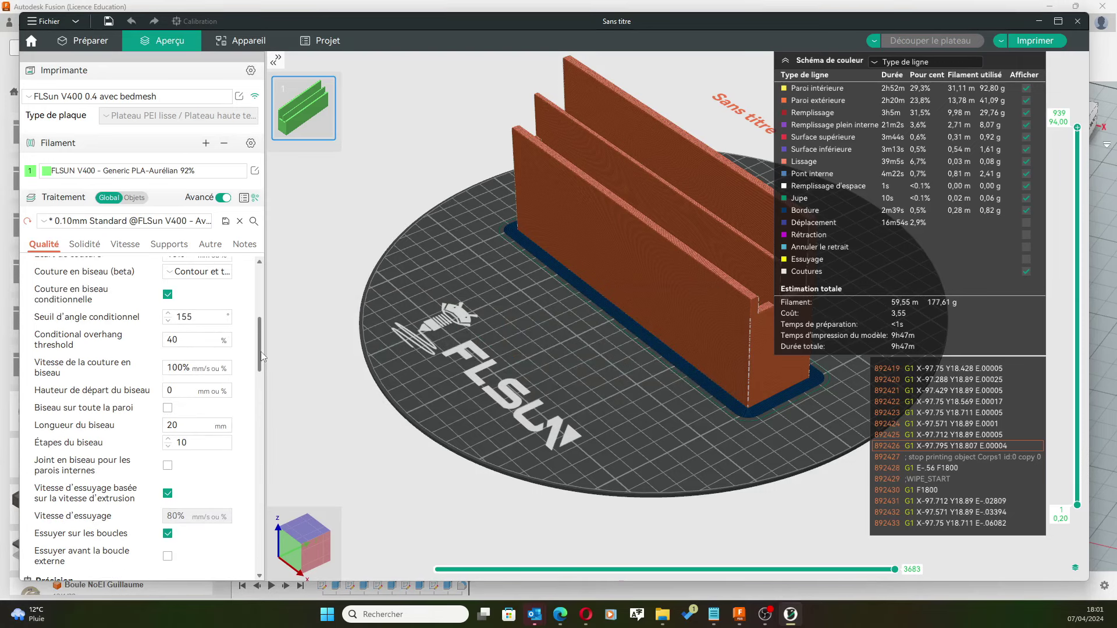
scroll(260, 351, "up", 1)
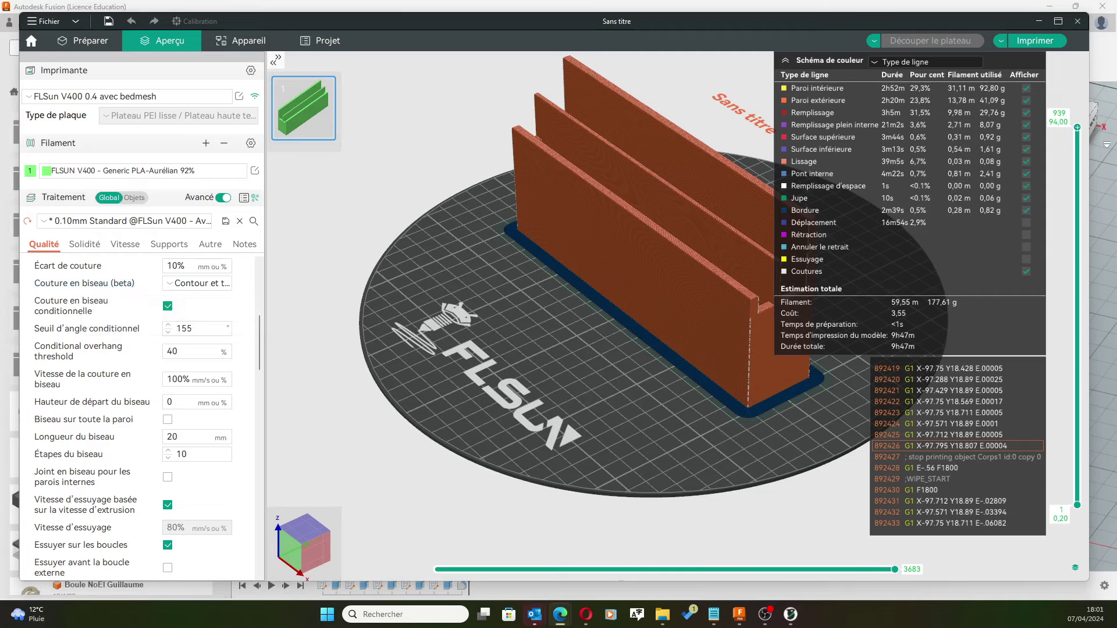
left_click(559, 615)
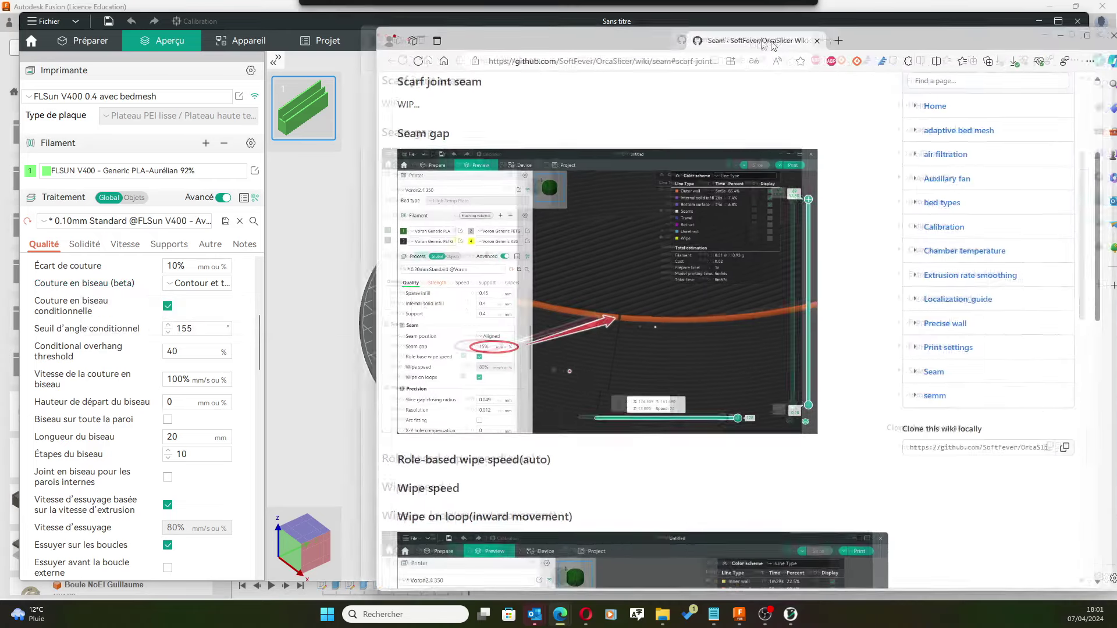
left_click_drag(662, 45, 669, 52)
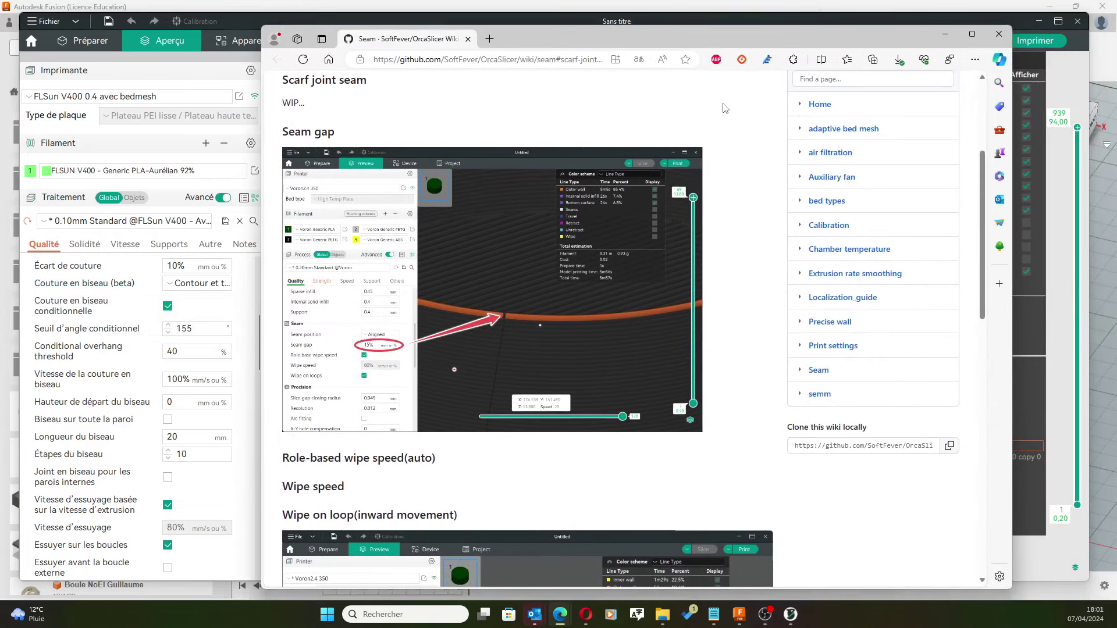
mouse_move(515, 324)
scroll(515, 318, "down", 4)
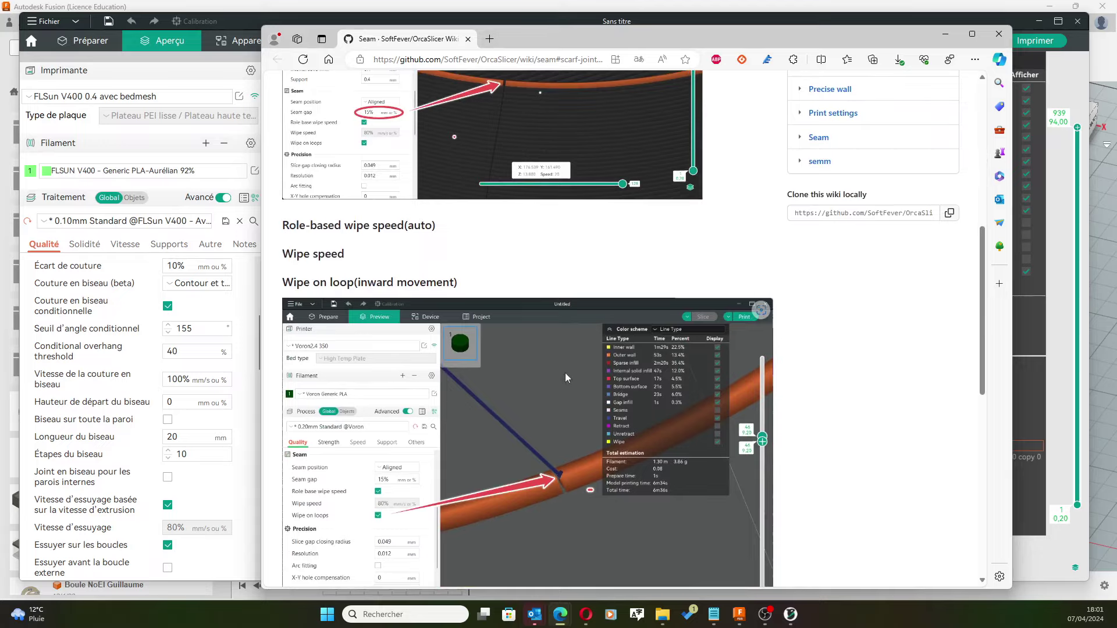
scroll(564, 372, "up", 2)
scroll(565, 372, "up", 2)
scroll(564, 372, "up", 1)
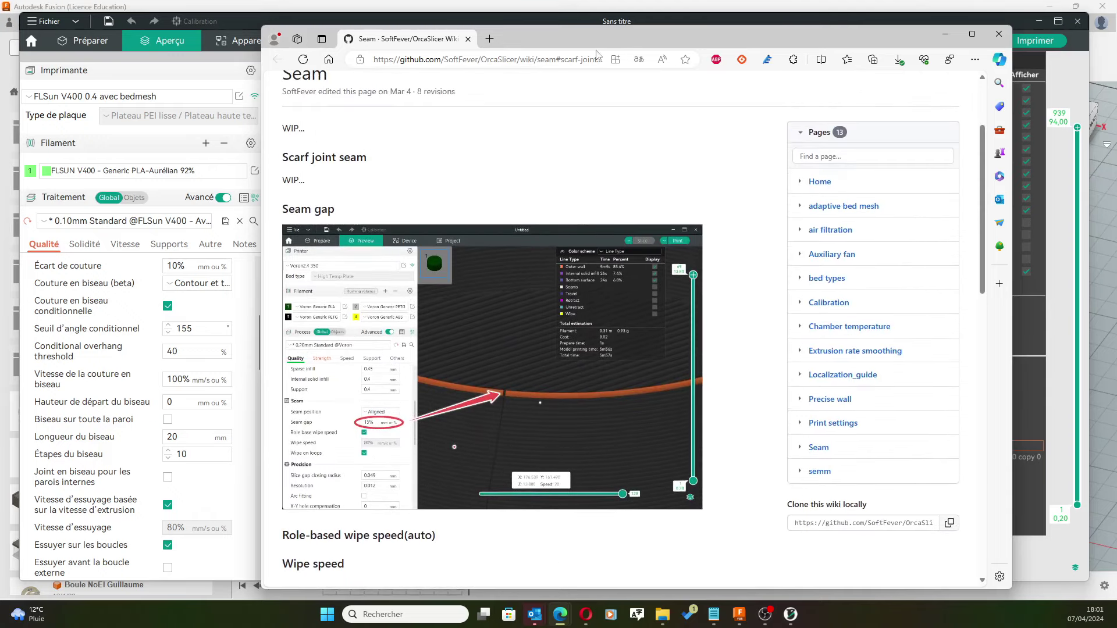
left_click(945, 34)
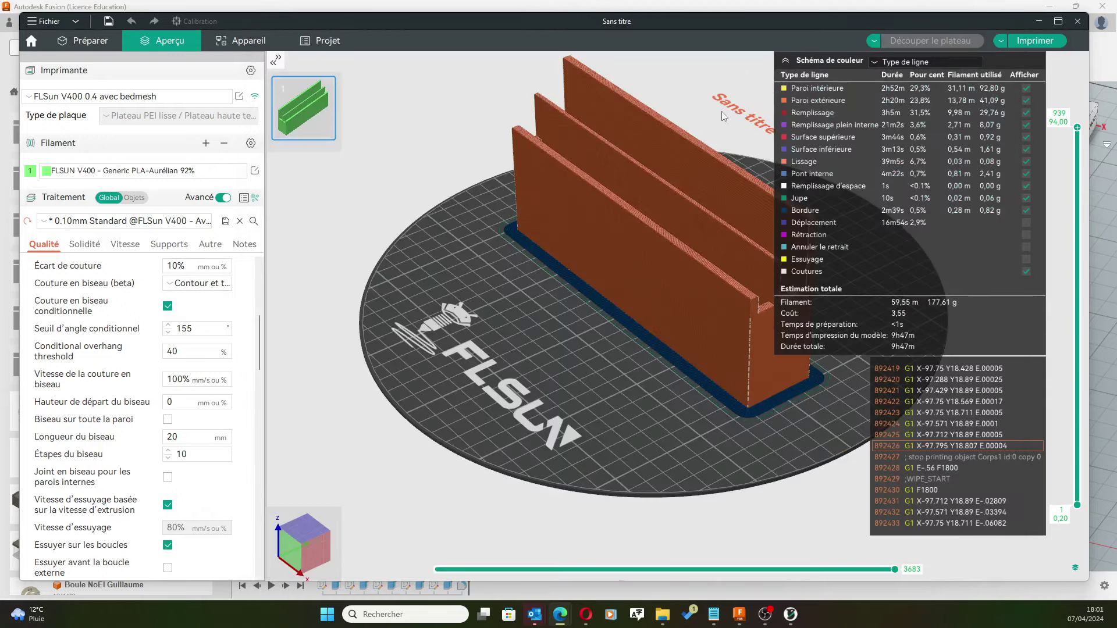
Send Corps1_PLA_9h47m.gcode to the FLSUN printer, start the print, and view the device dashboard
left_click(1021, 42)
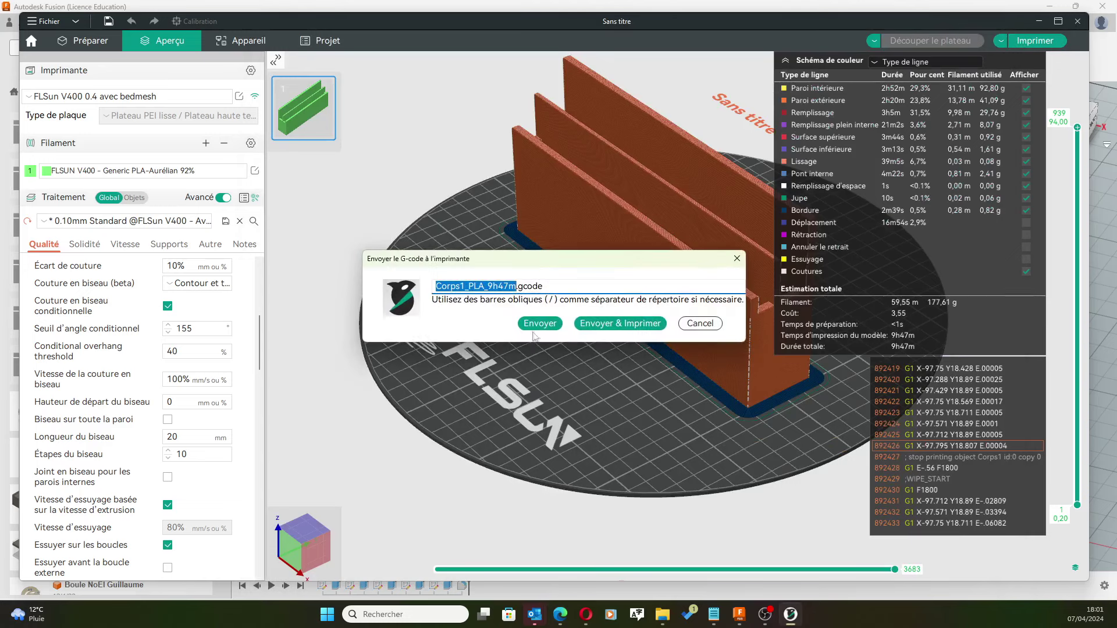
left_click(596, 326)
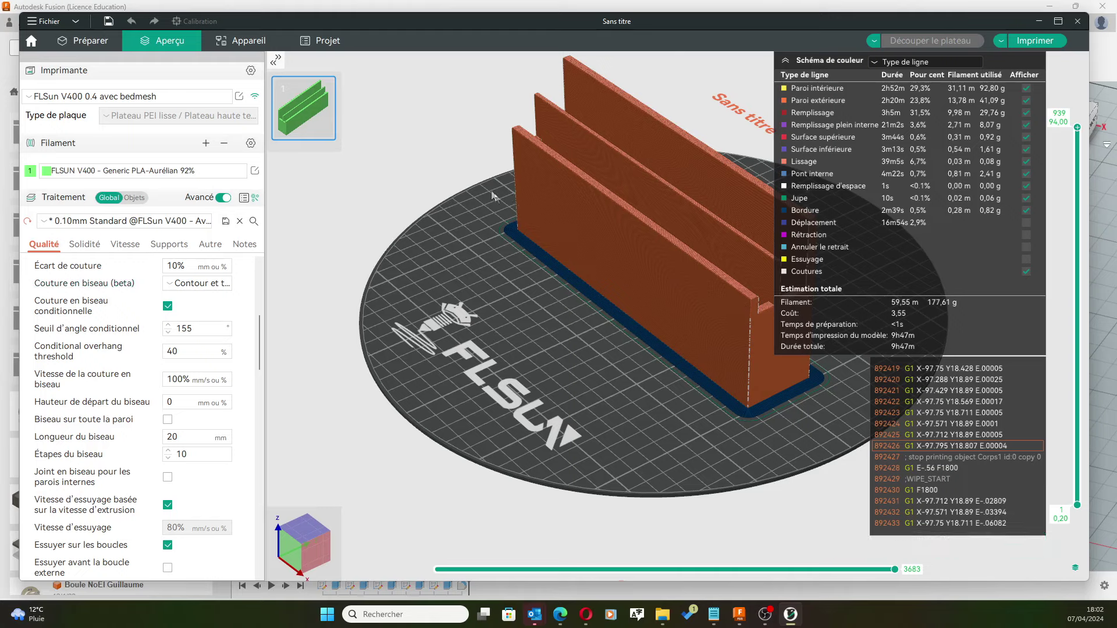
left_click(245, 44)
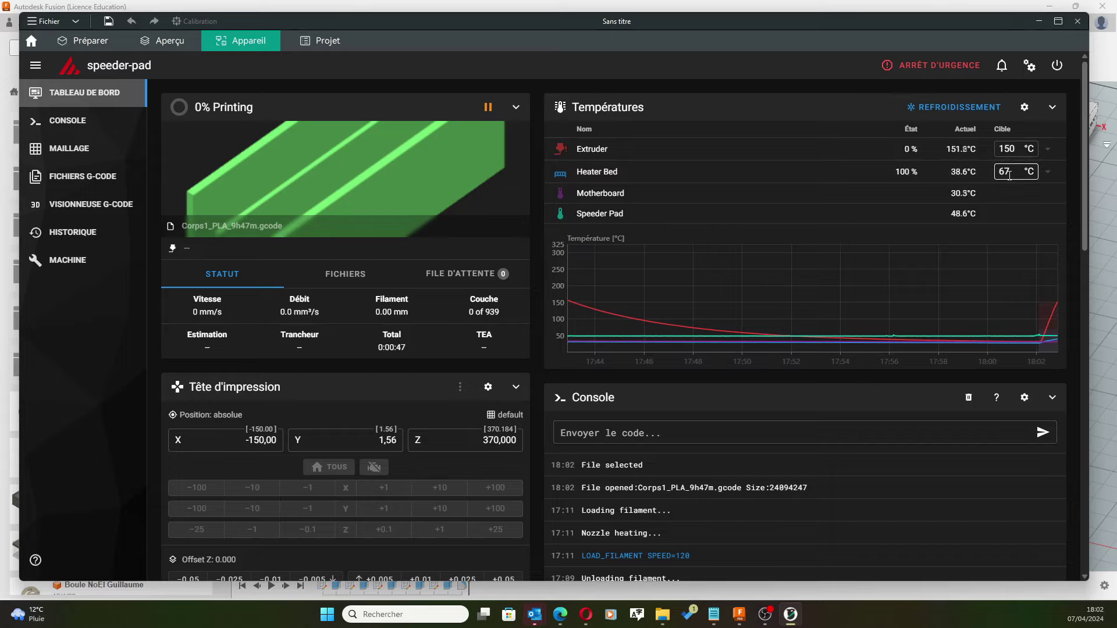
Set the heater bed target temperature to 67 °C on the printer dashboard
key("Return")
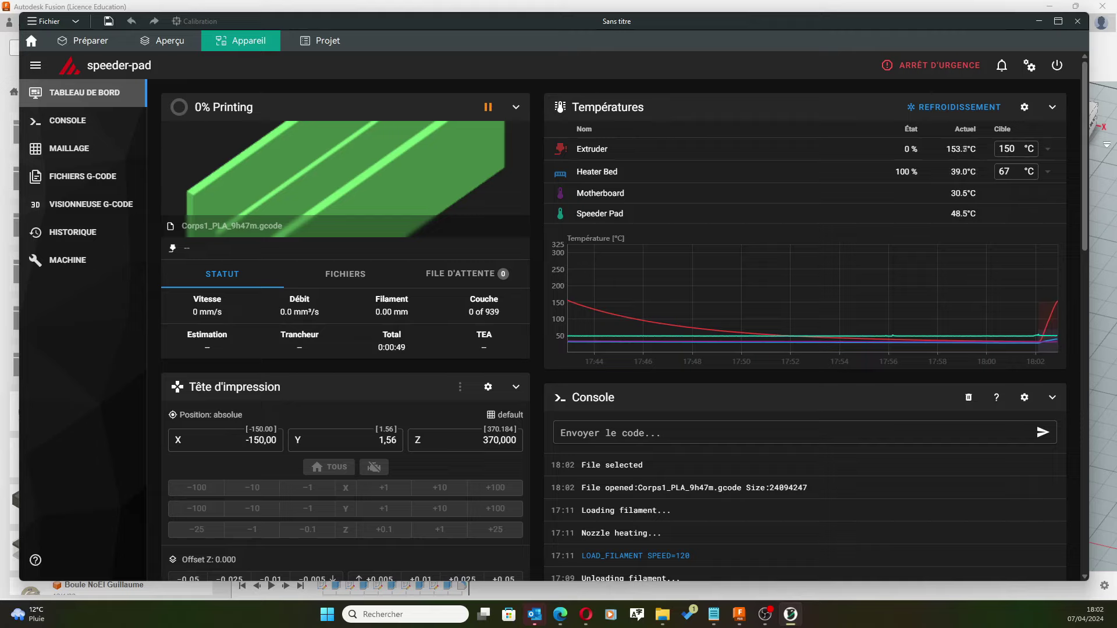